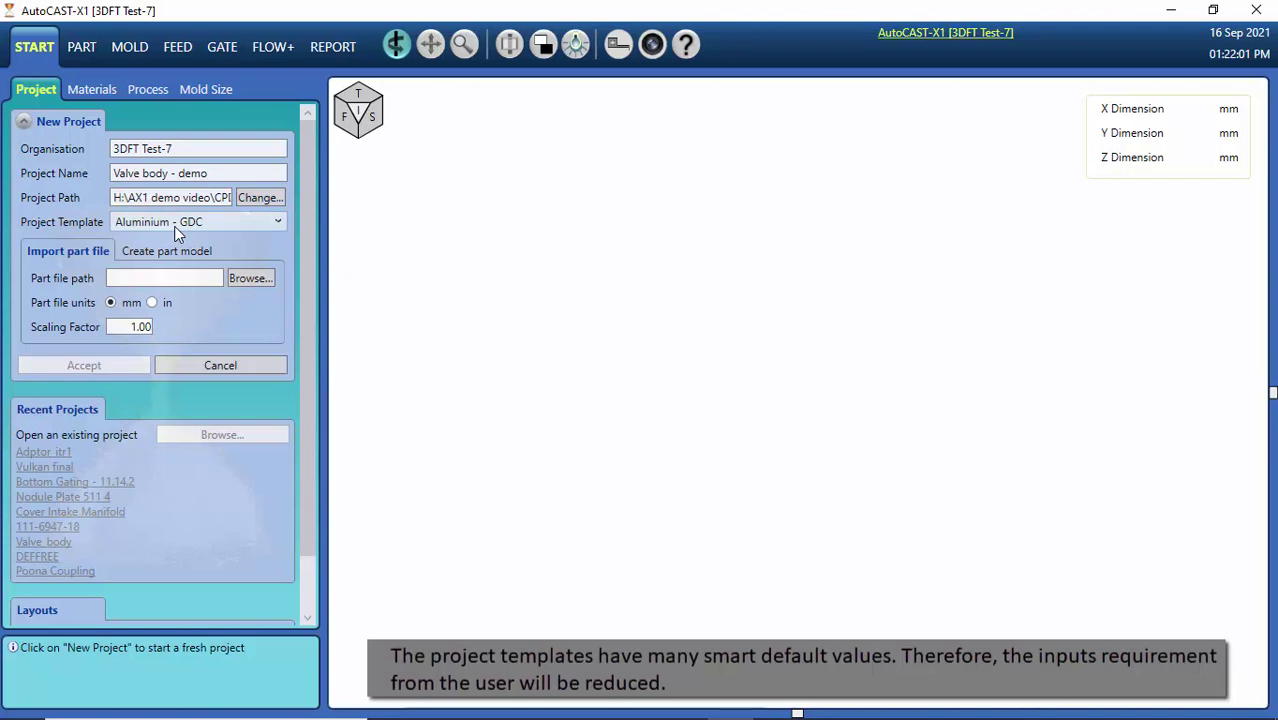
- Create the project with the Ductile Iron - Sand Casting template and the ValveBody STL file as the imported part
left_click(174, 226)
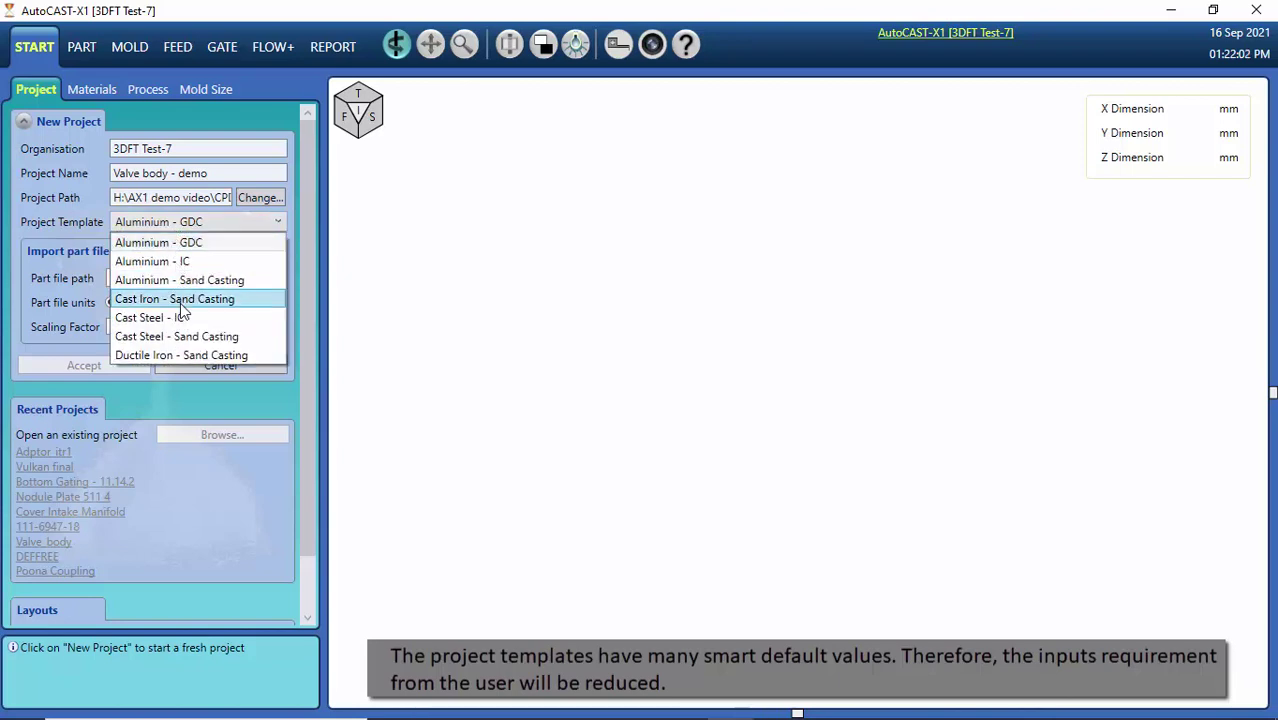
left_click(193, 356)
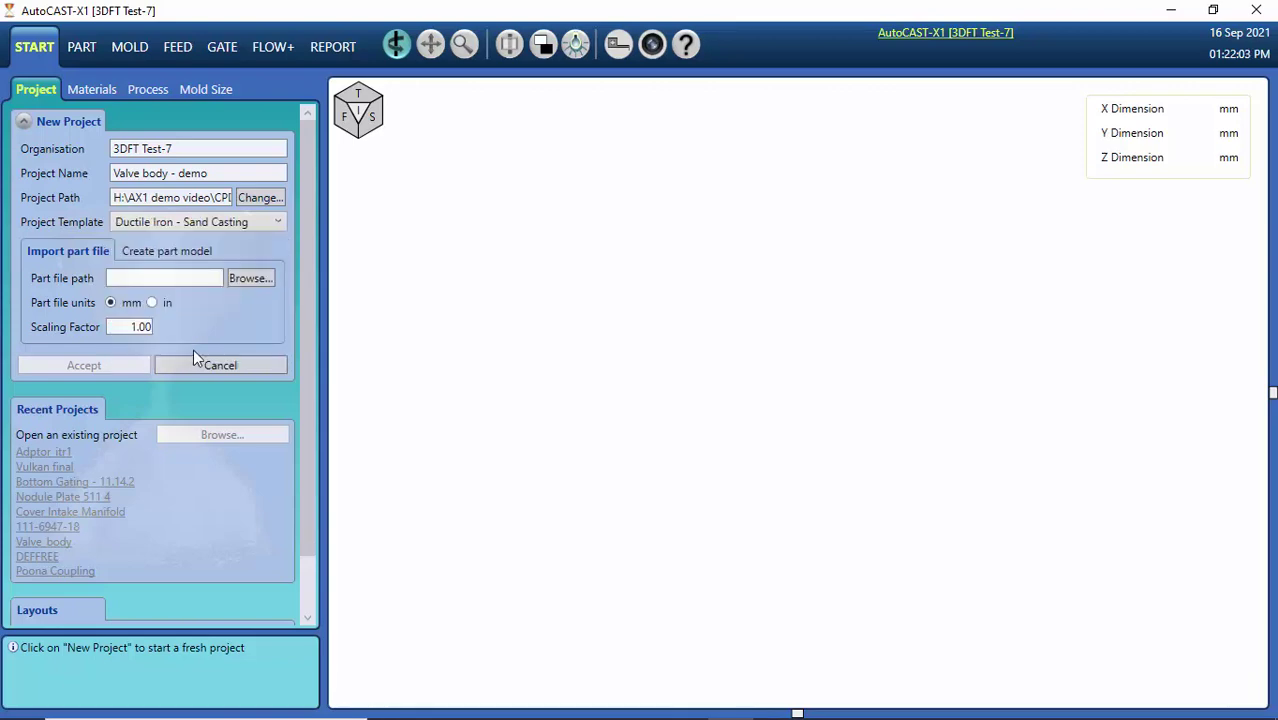
left_click(246, 279)
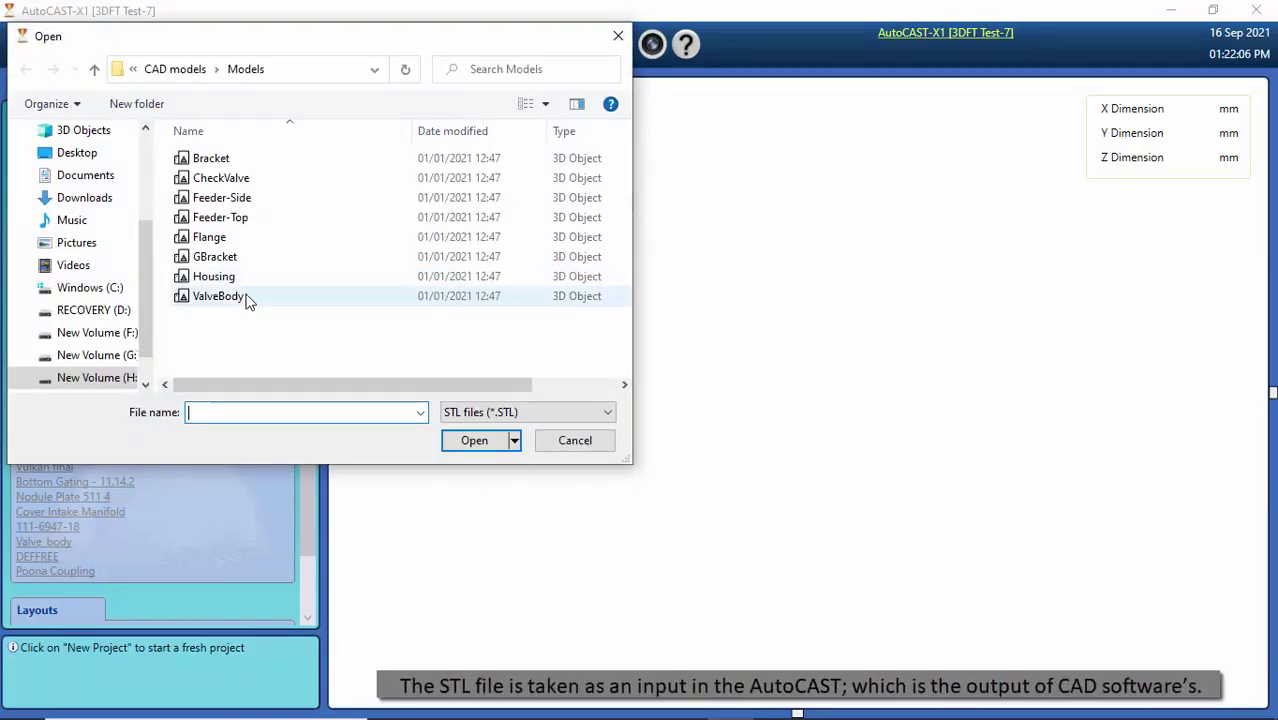
left_click(255, 303)
left_click(465, 440)
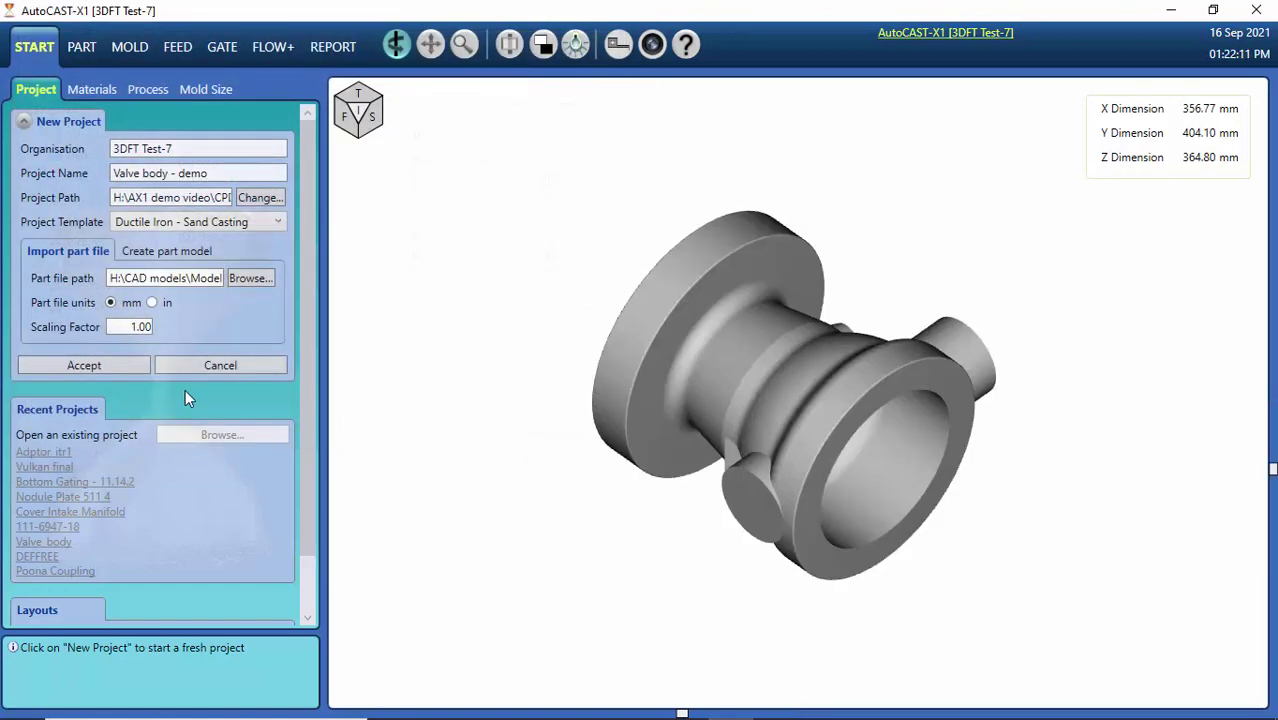
left_click(98, 366)
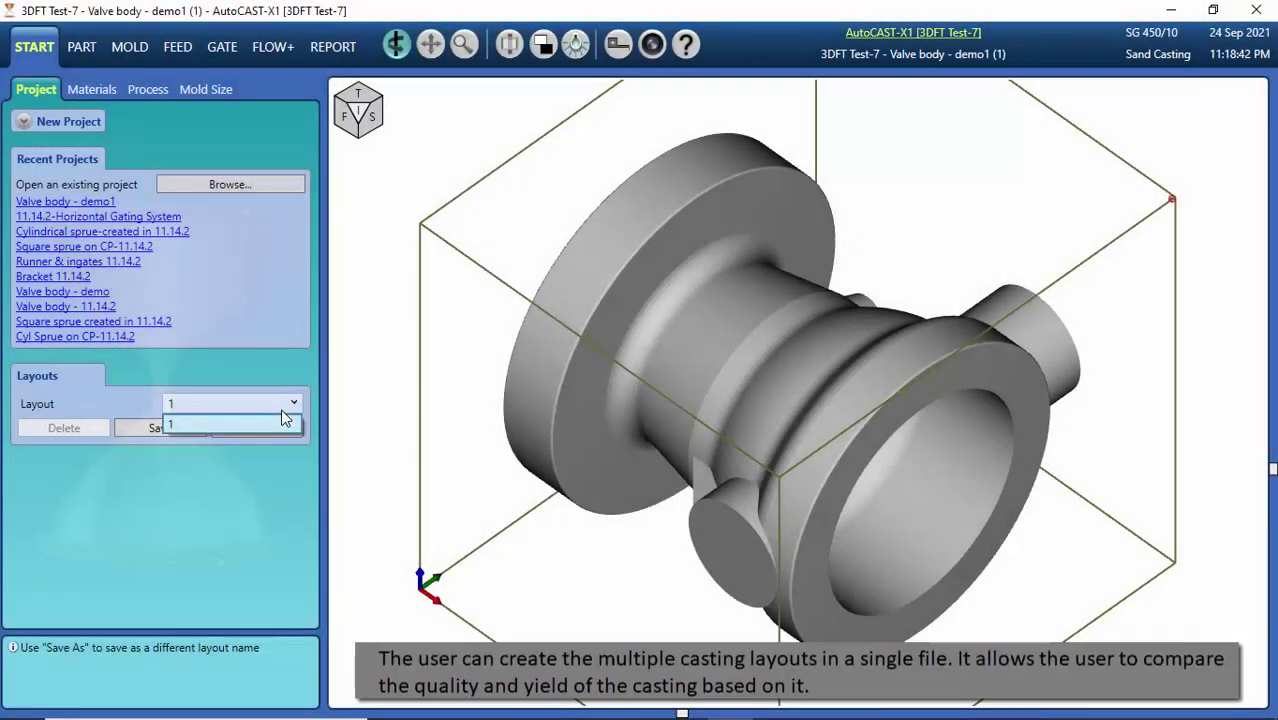
- Save the current casting layout under the new layout names 2 and 3
left_click(276, 427)
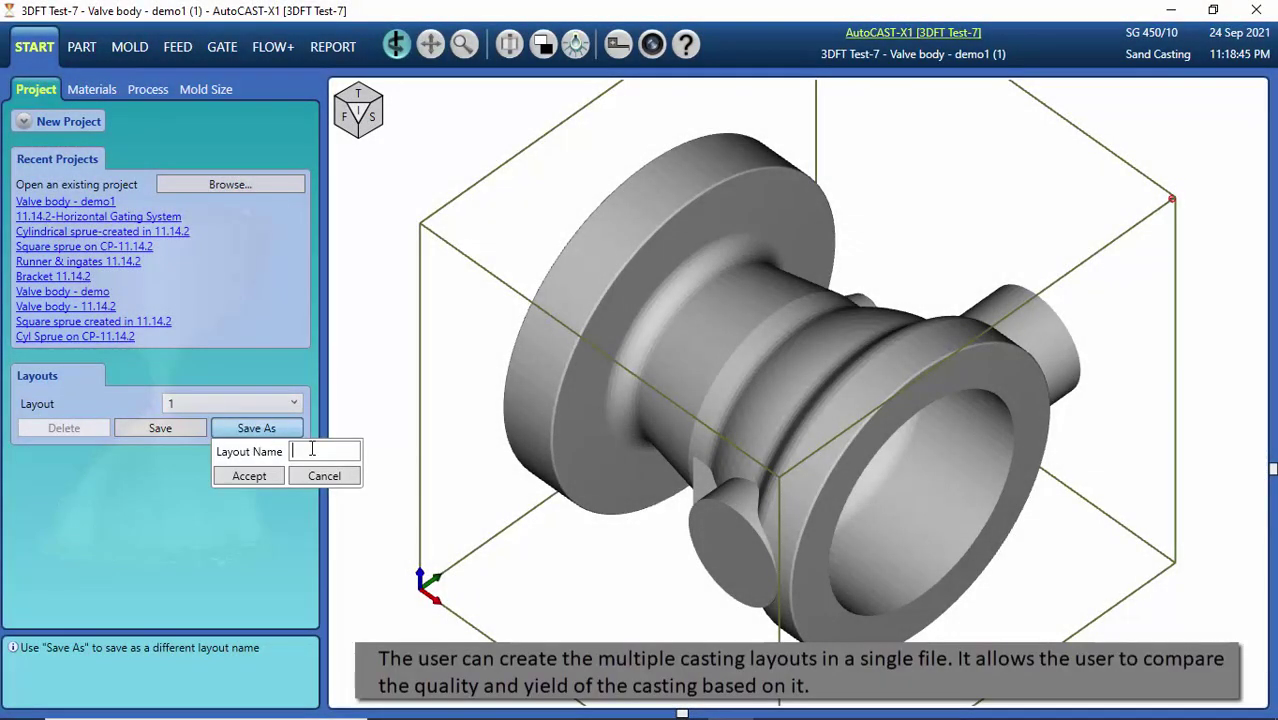
left_click(250, 476)
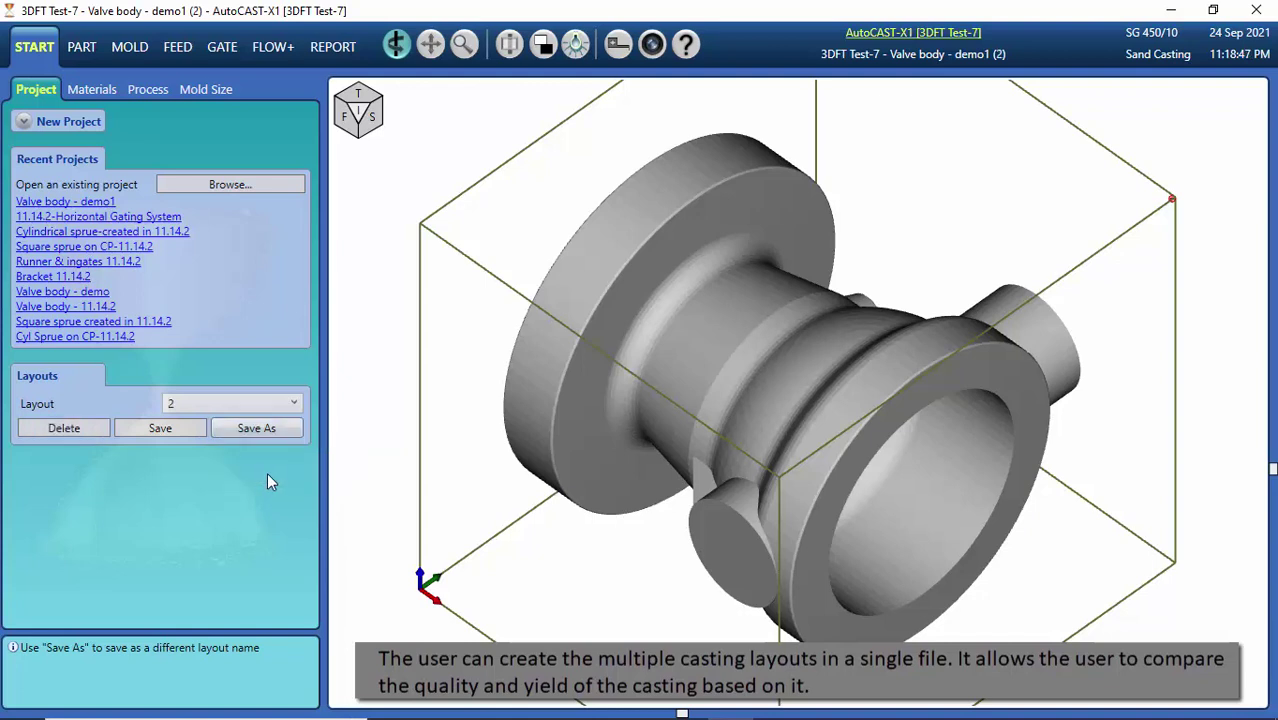
left_click(265, 432)
type("3")
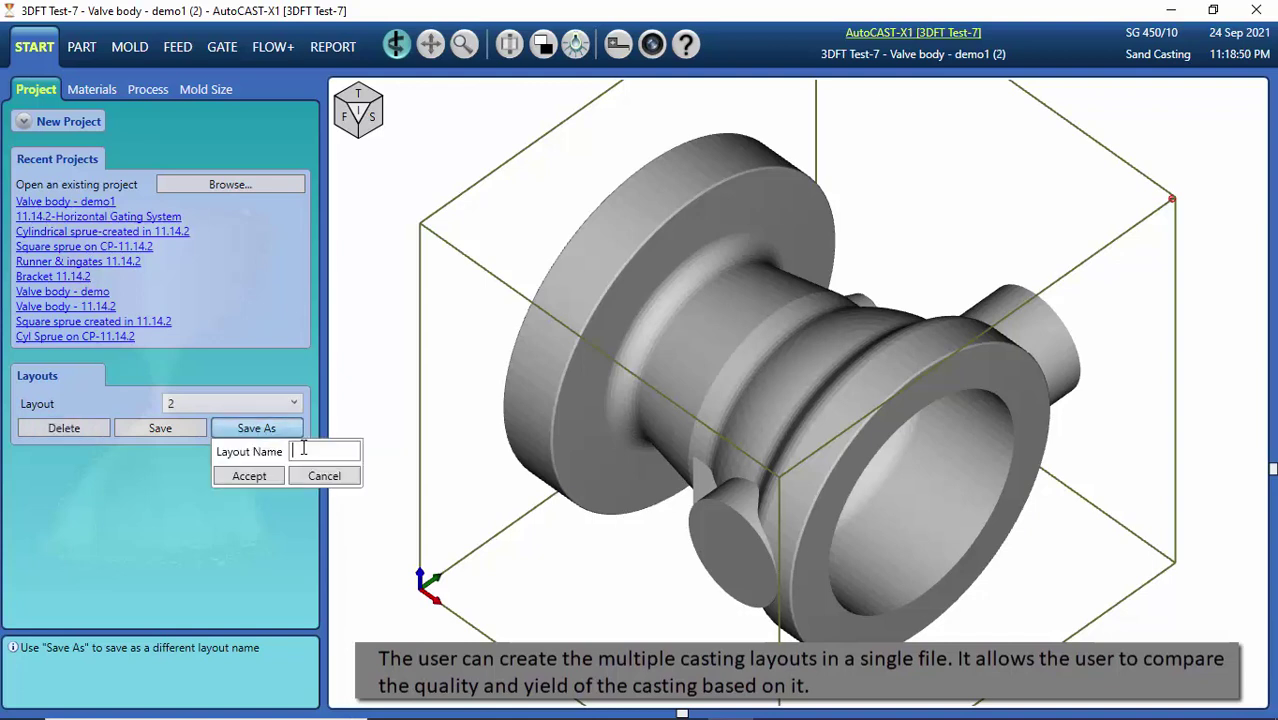
left_click(250, 476)
left_click(292, 403)
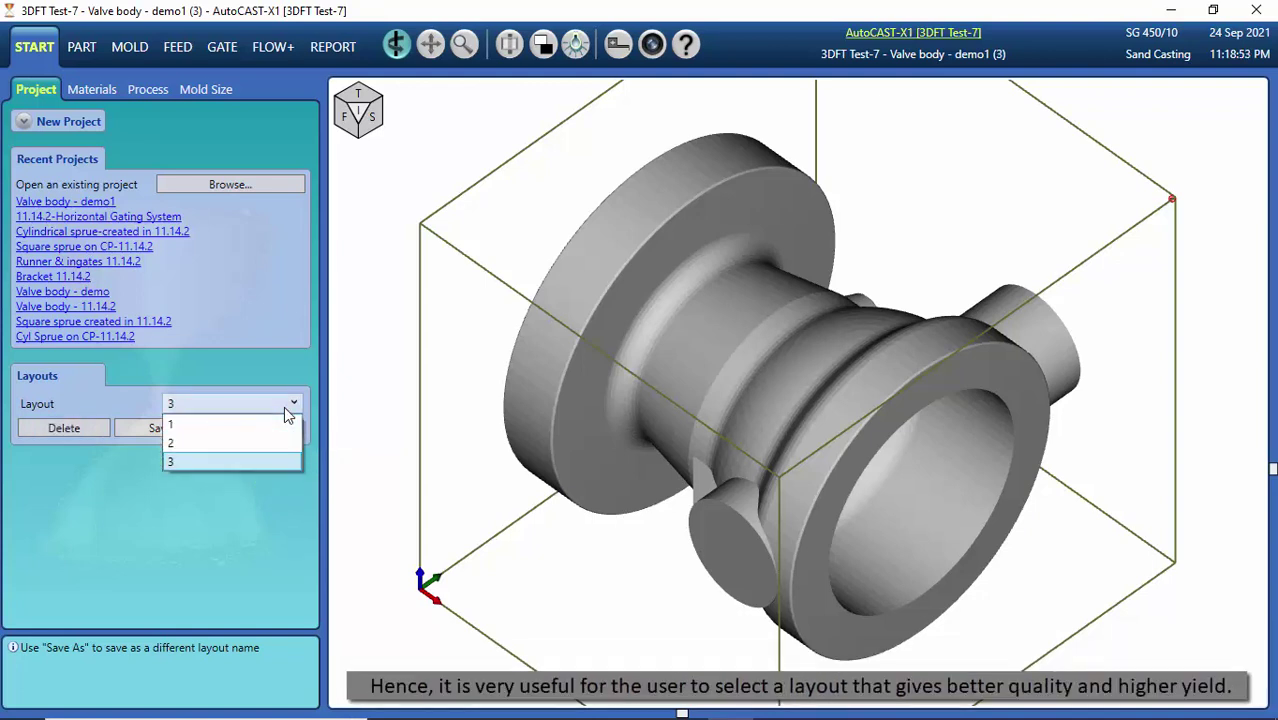
left_click(276, 478)
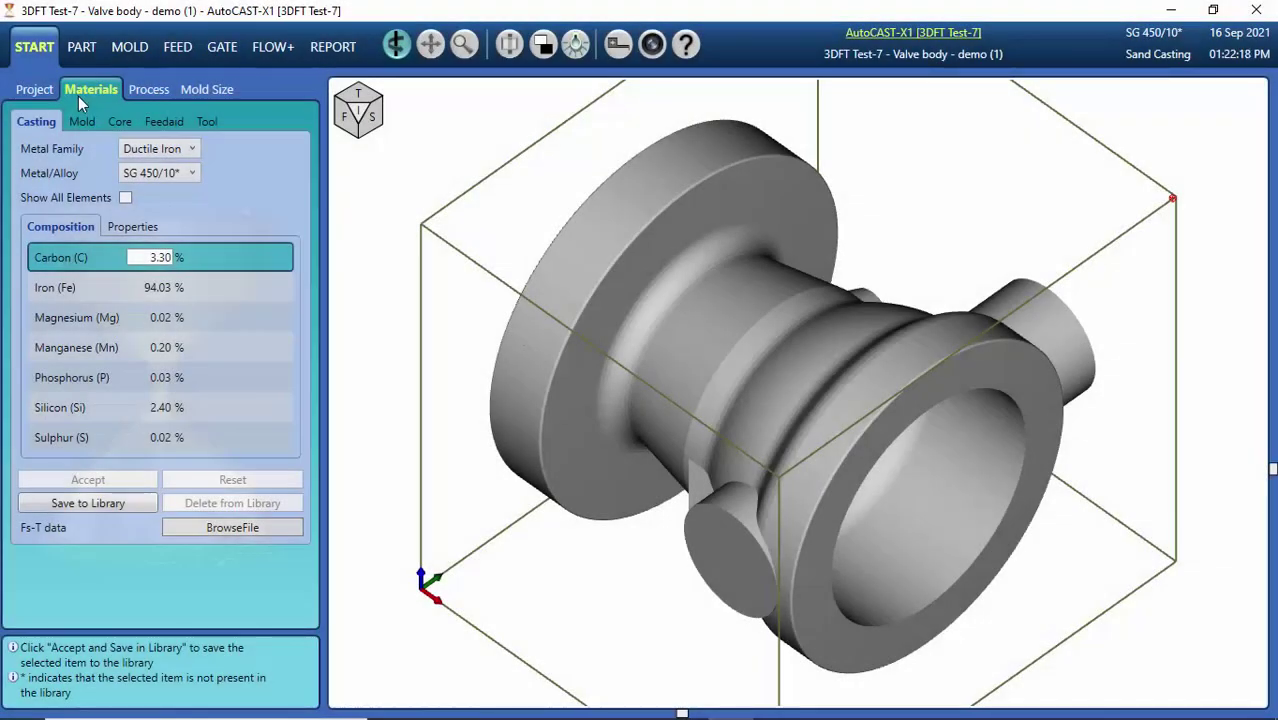
- Set the casting alloy to SG 450/10 within the Ductile Iron family, review its thermo-physical properties, and accept the material
left_click(191, 150)
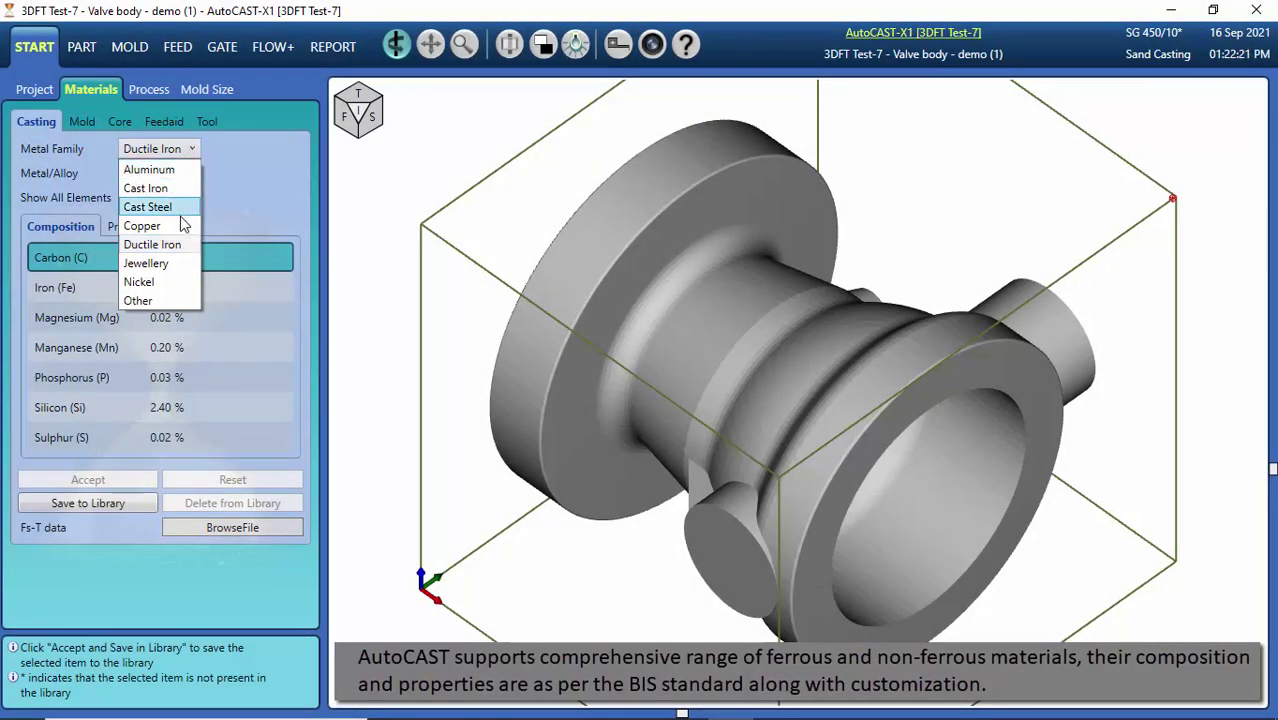
left_click(236, 218)
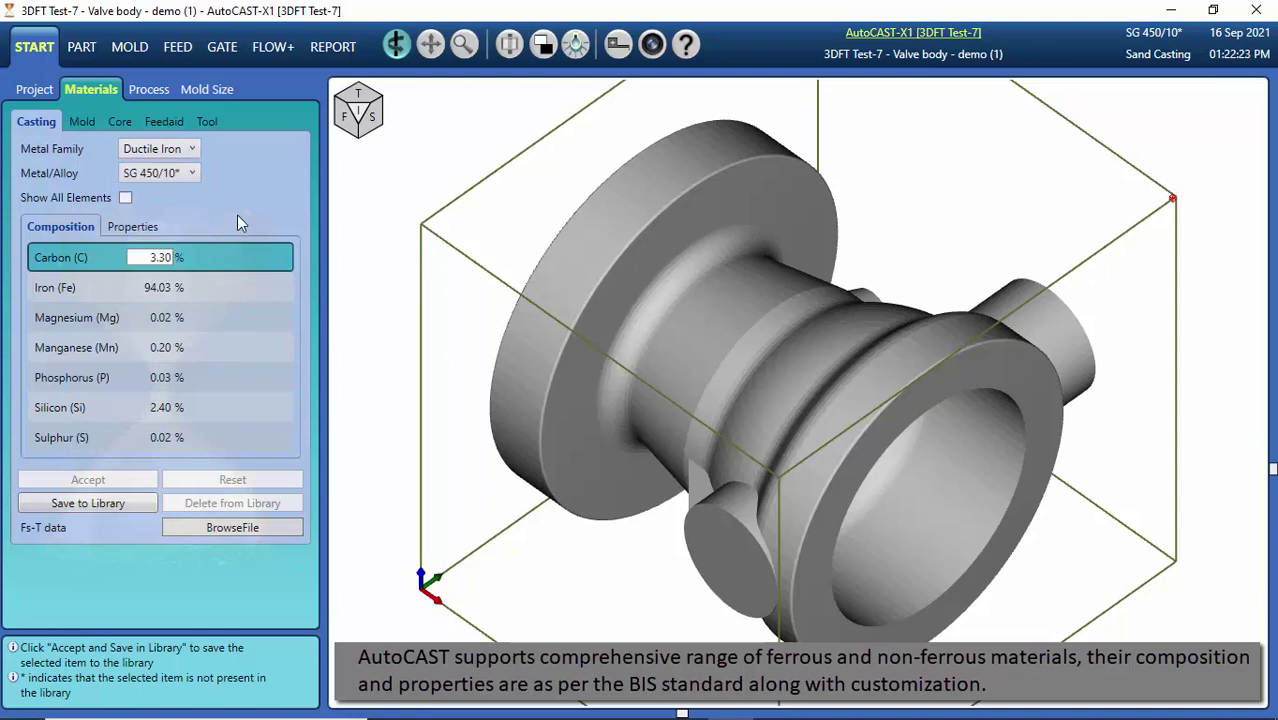
left_click(192, 173)
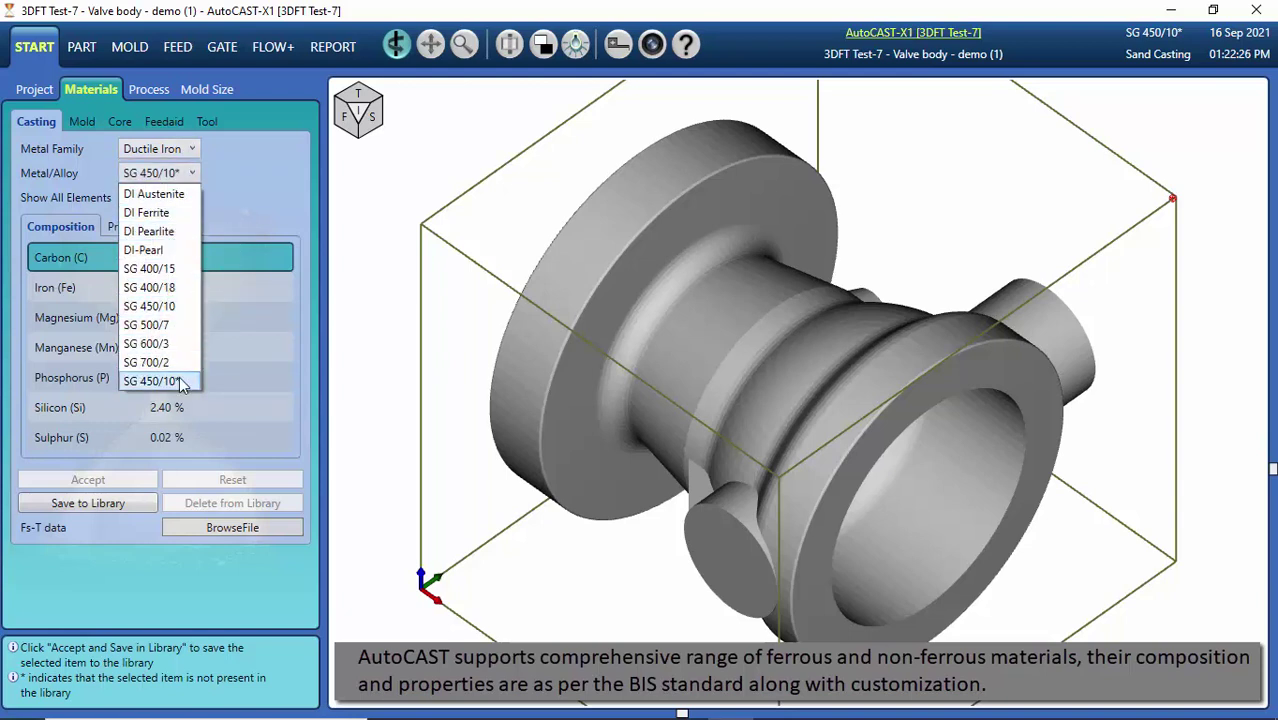
left_click(150, 306)
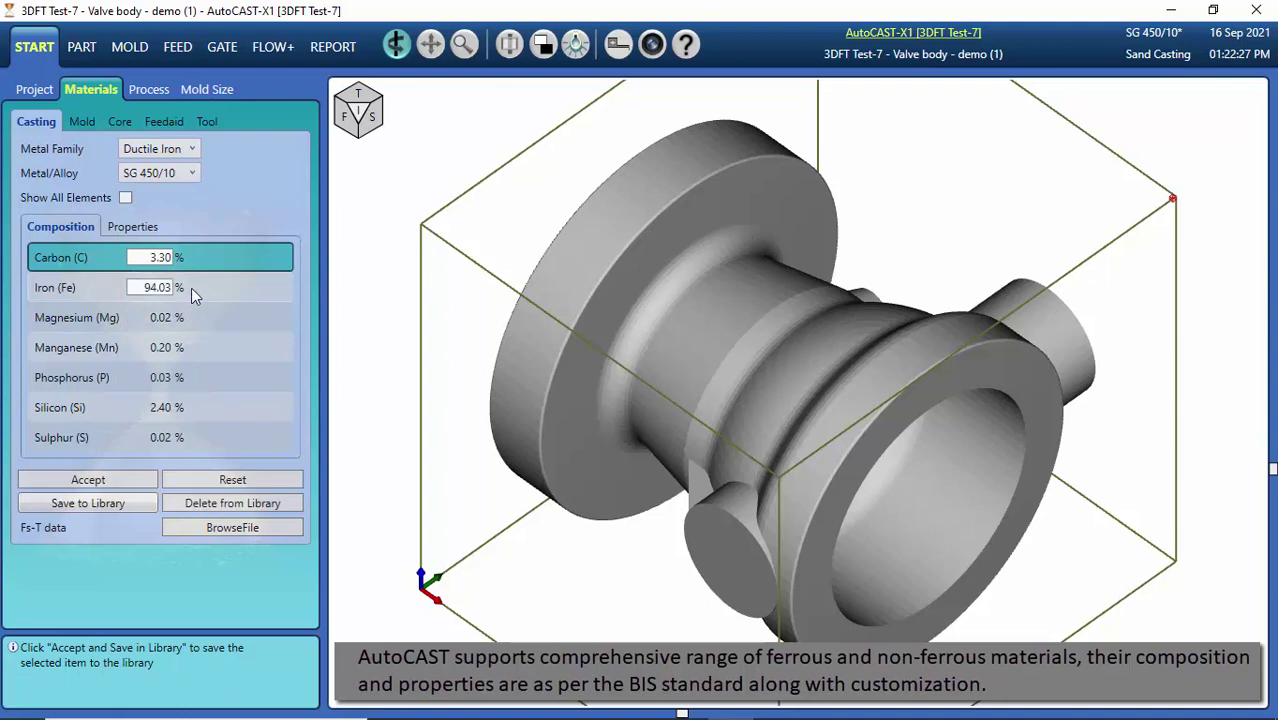
left_click(154, 230)
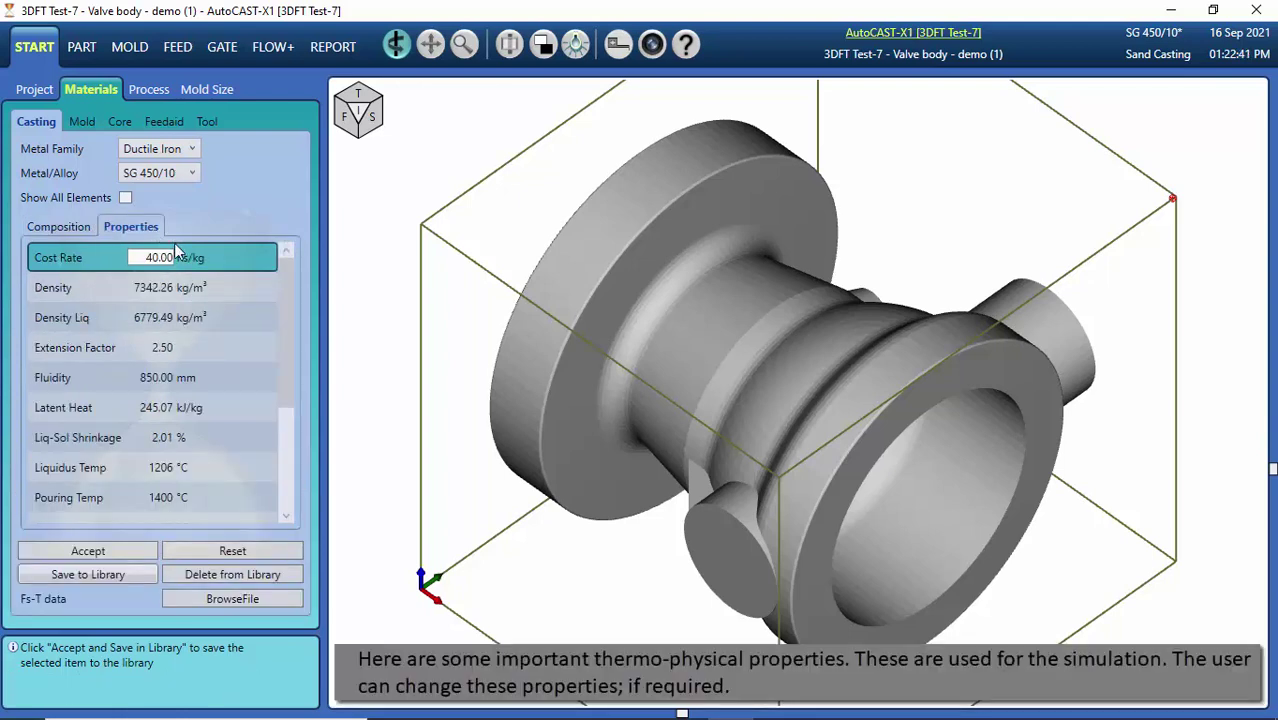
left_click_drag(293, 307, 293, 398)
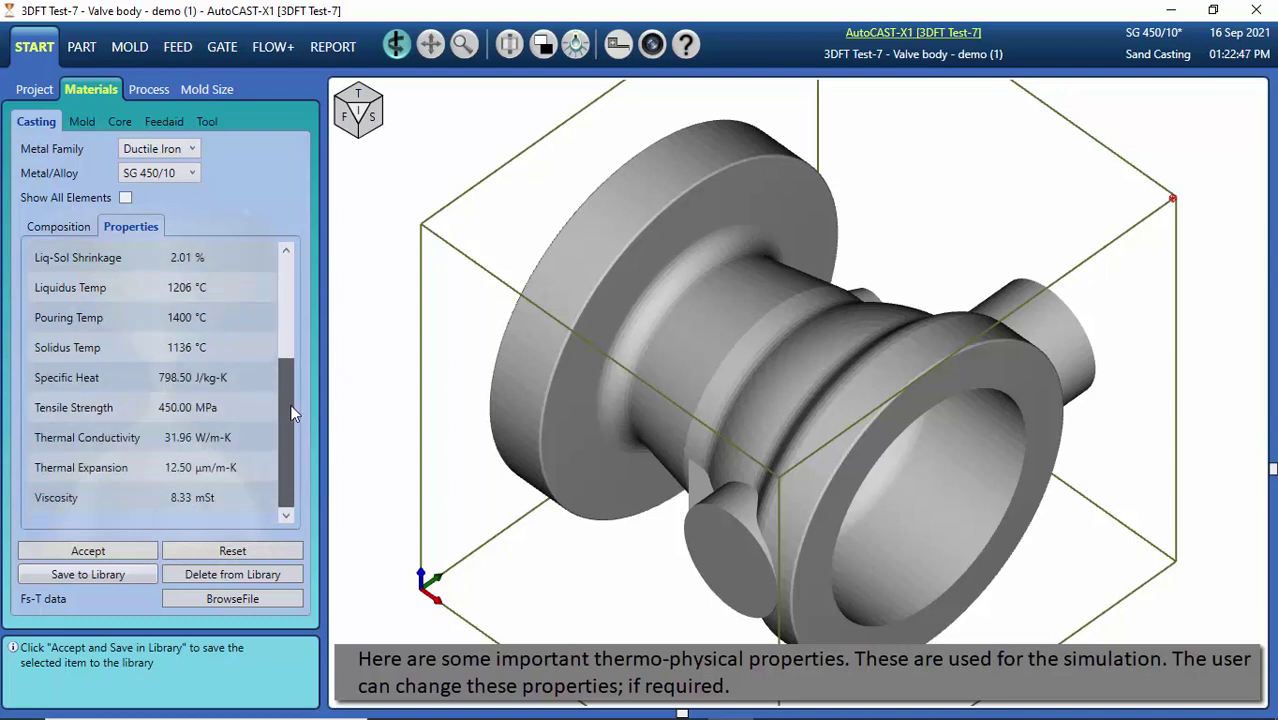
left_click(104, 548)
- Review the available mold materials and apply the 800 x 600 x 400 mm mold size from the library
left_click(82, 121)
left_click(172, 150)
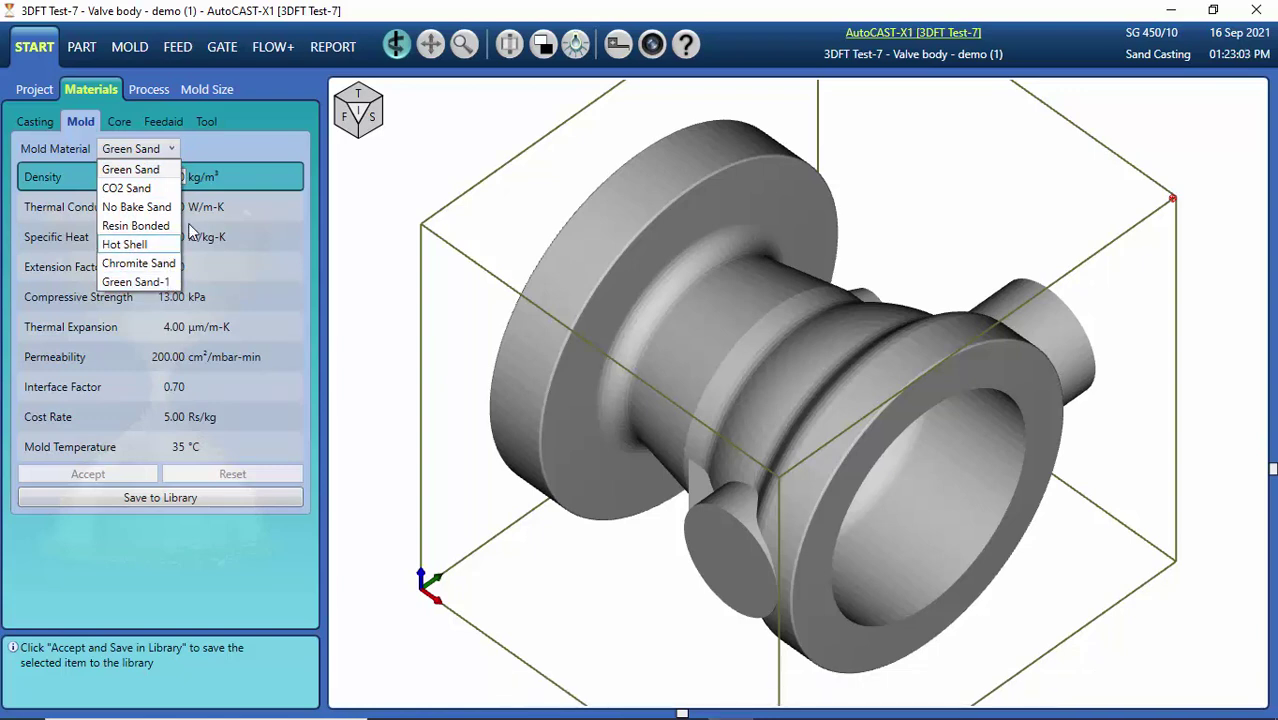
left_click(196, 89)
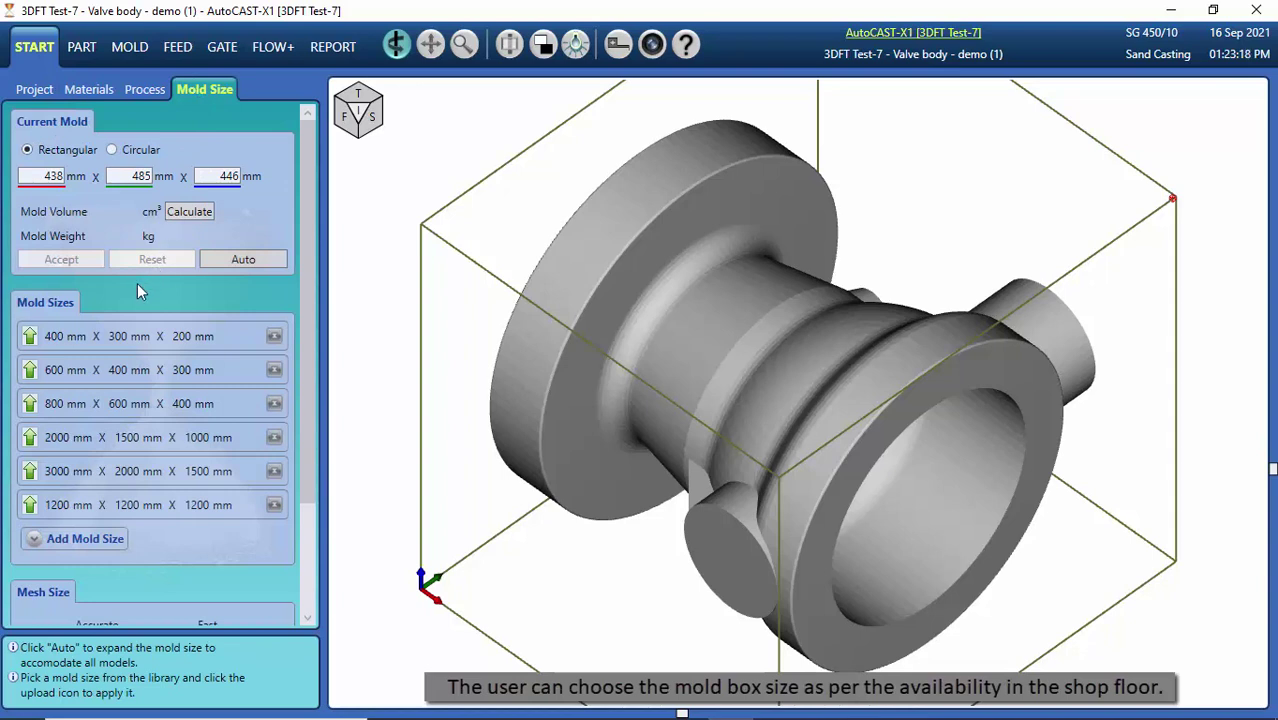
left_click(30, 404)
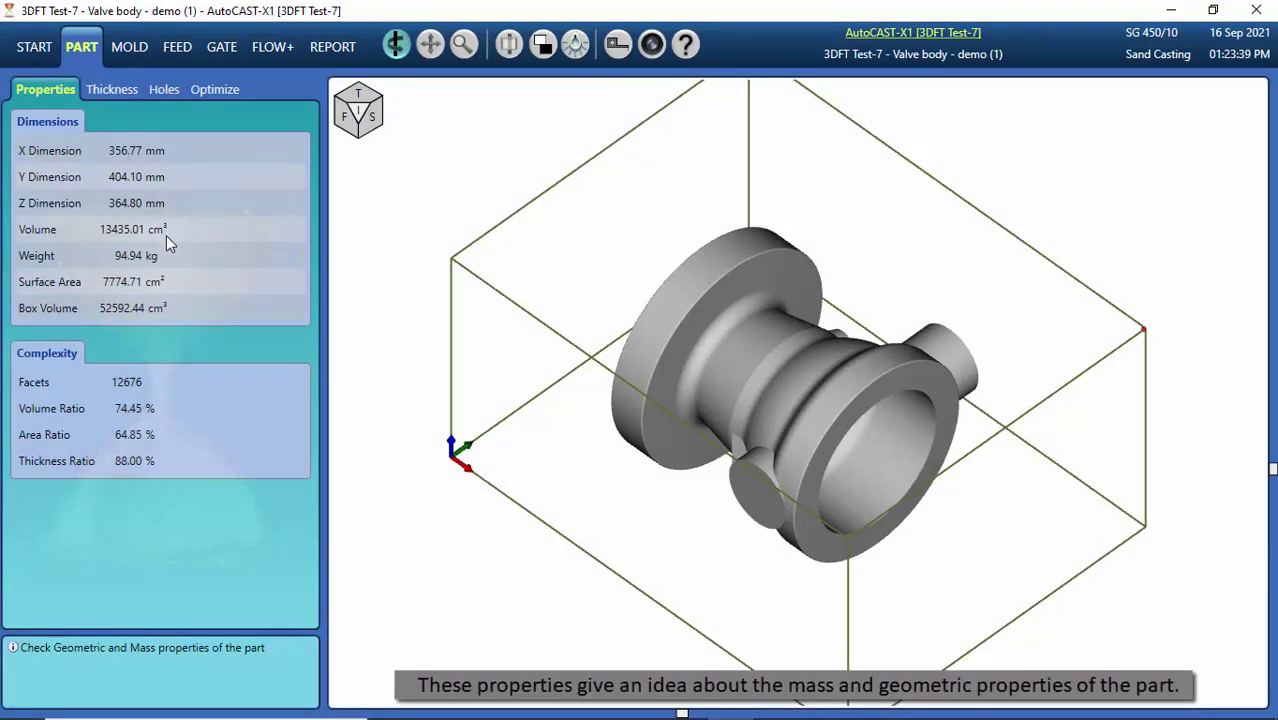
- Show the part's XY thickness section from above and probe the thickness at the thick boss and the adjacent thin wall
left_click(111, 89)
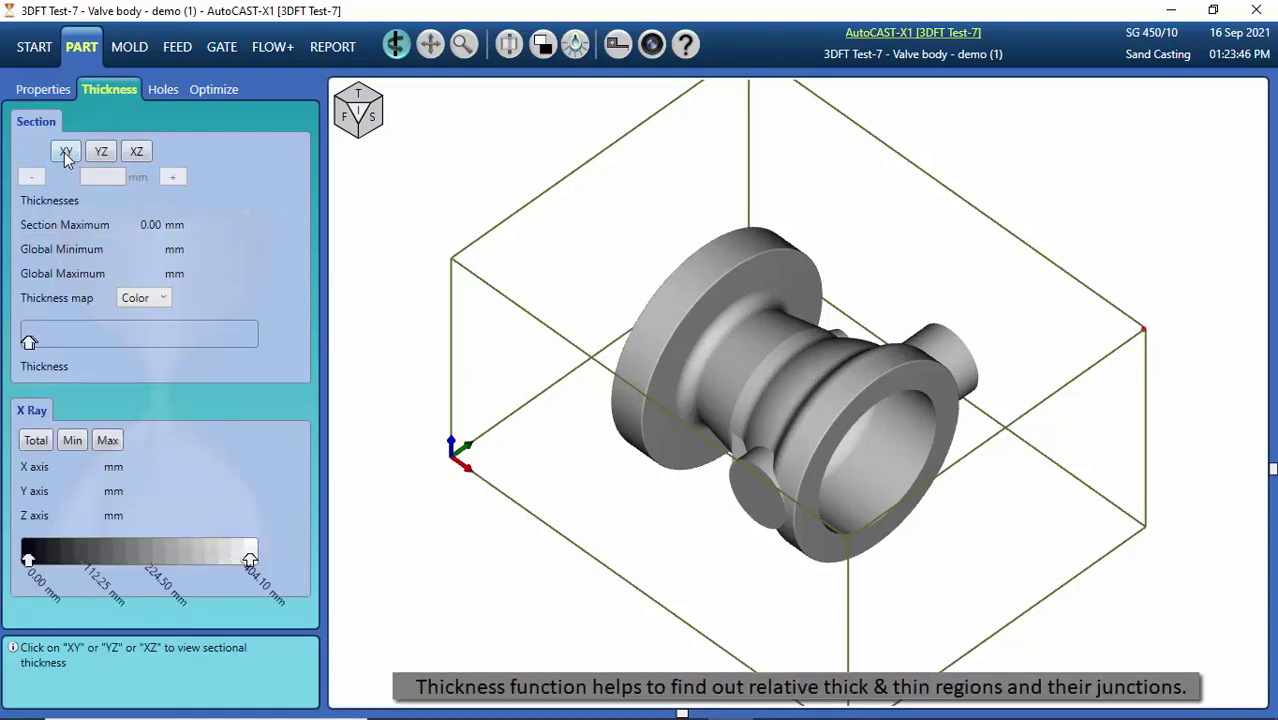
left_click(72, 156)
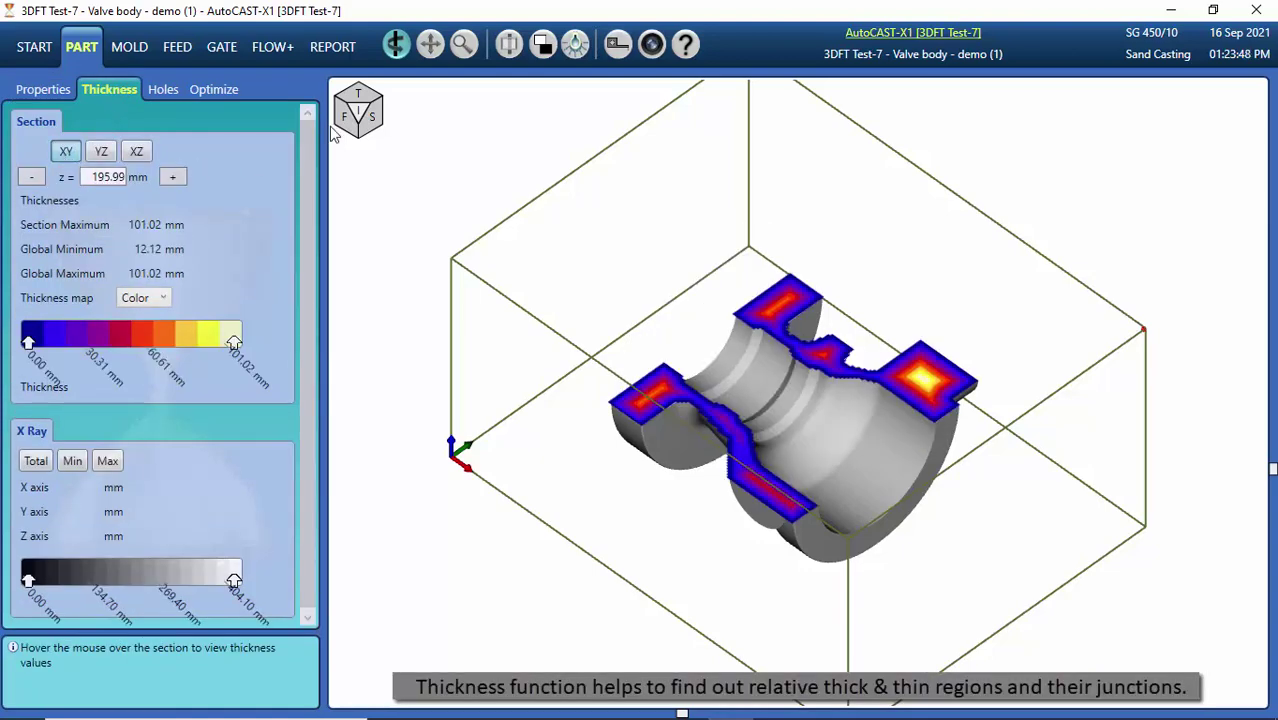
left_click(362, 100)
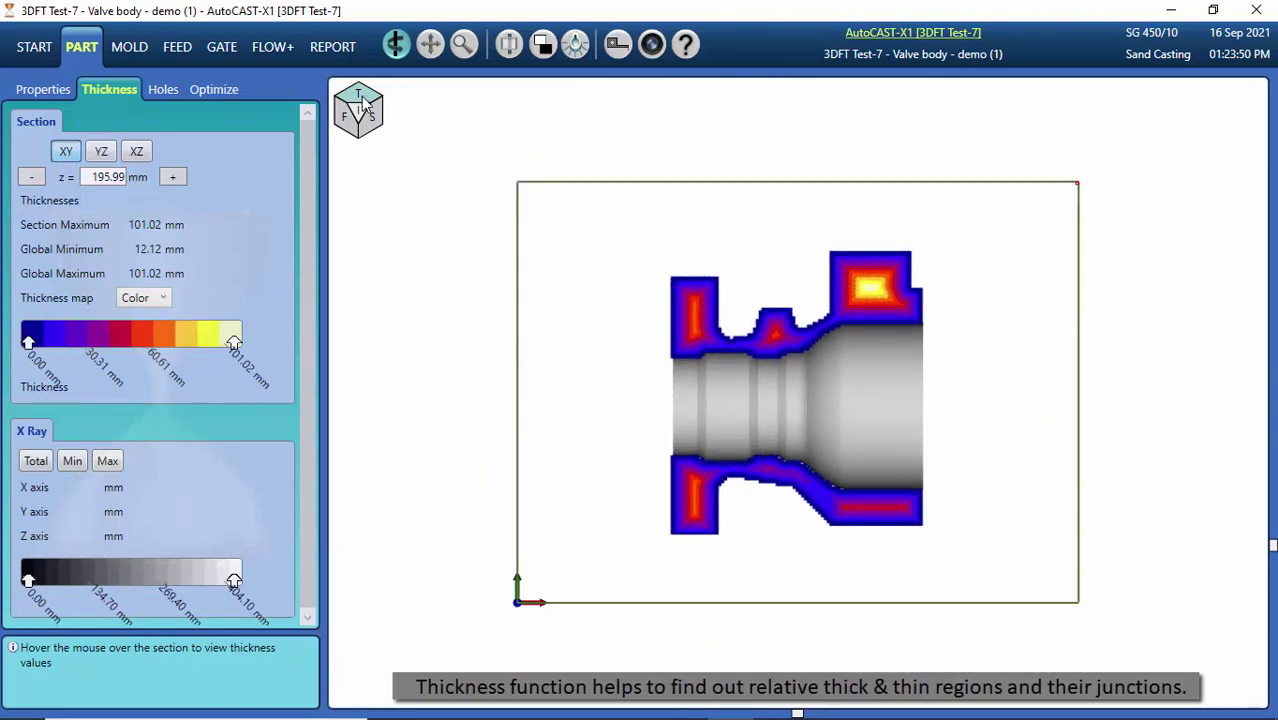
scroll(561, 300, "up", 1)
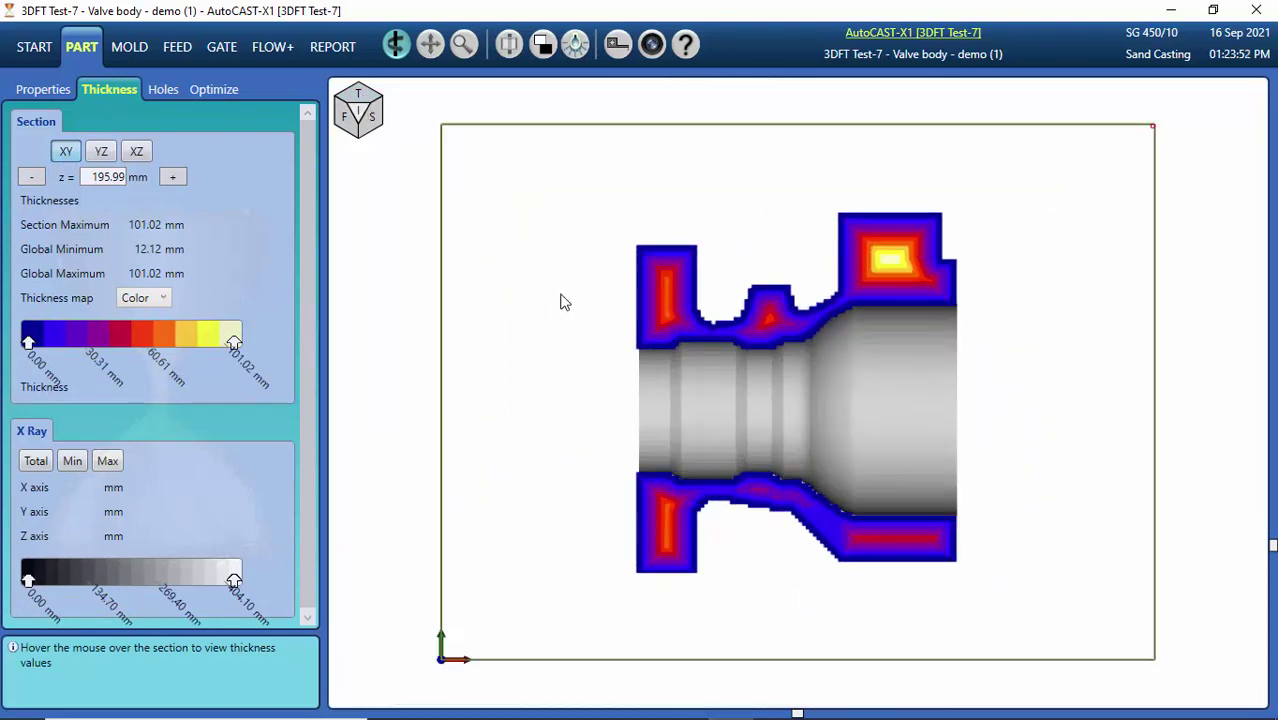
scroll(561, 300, "up", 1)
mouse_move(901, 258)
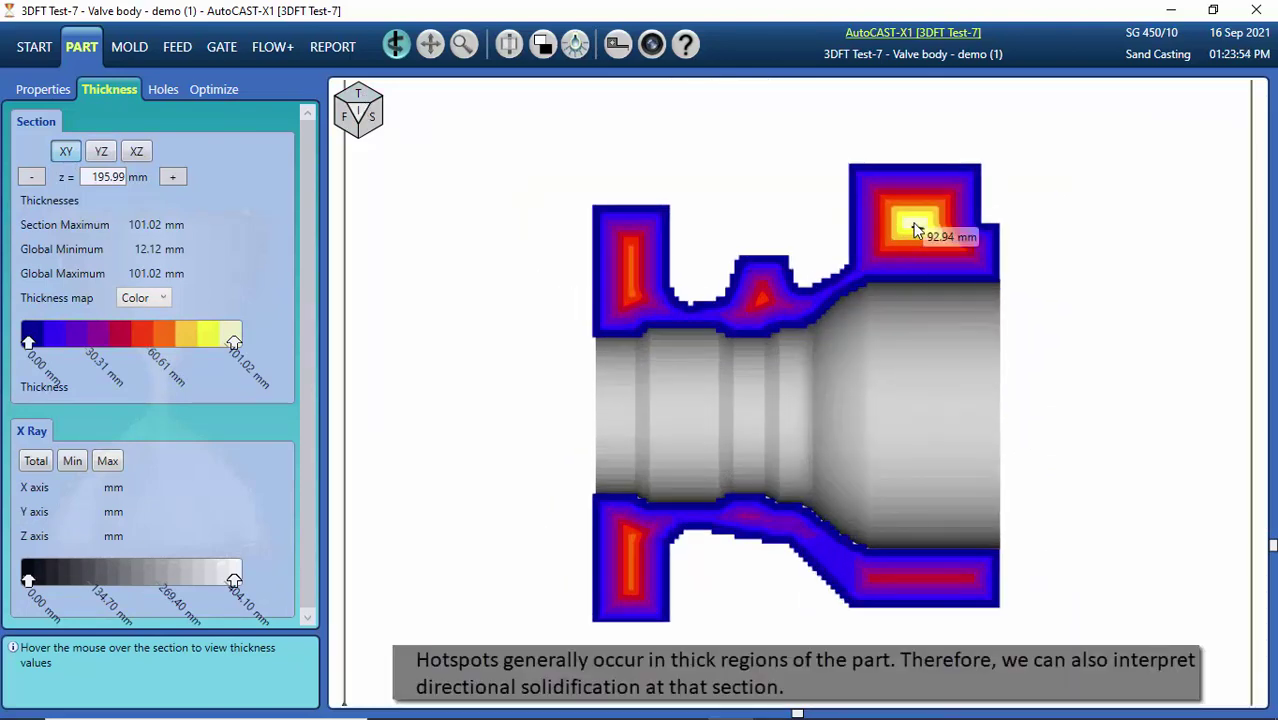
left_click(920, 223)
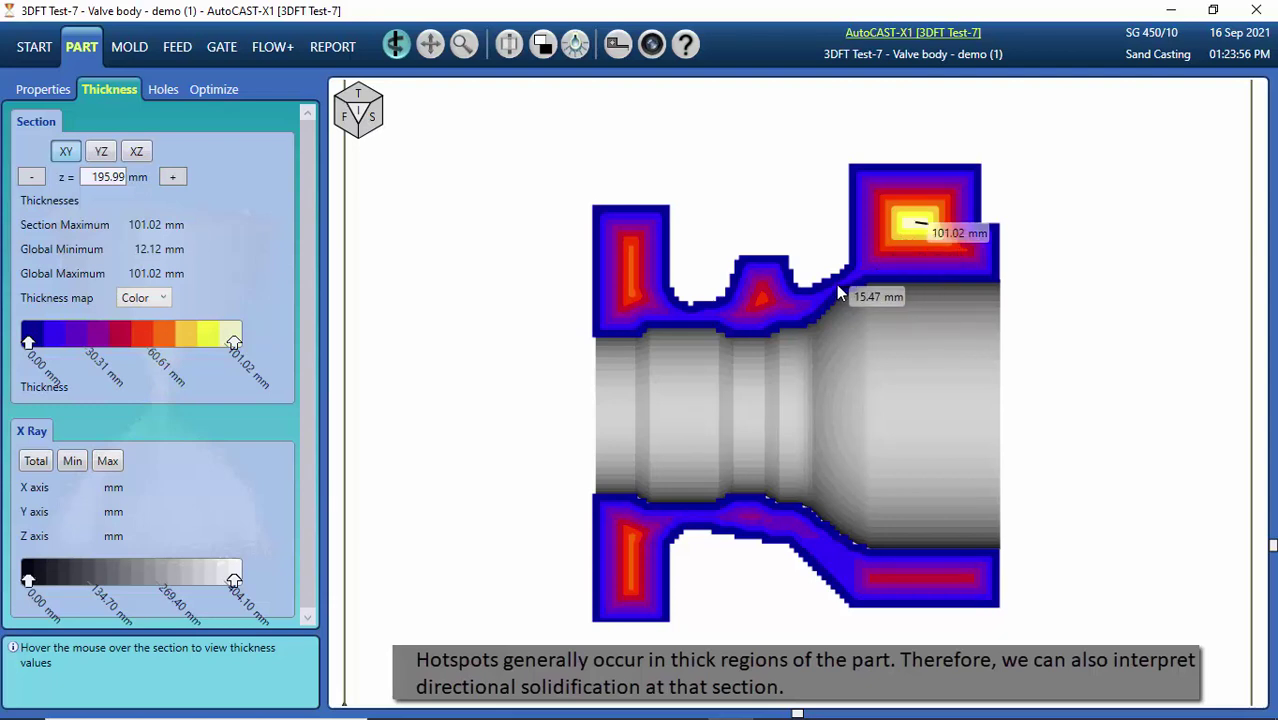
left_click(836, 284)
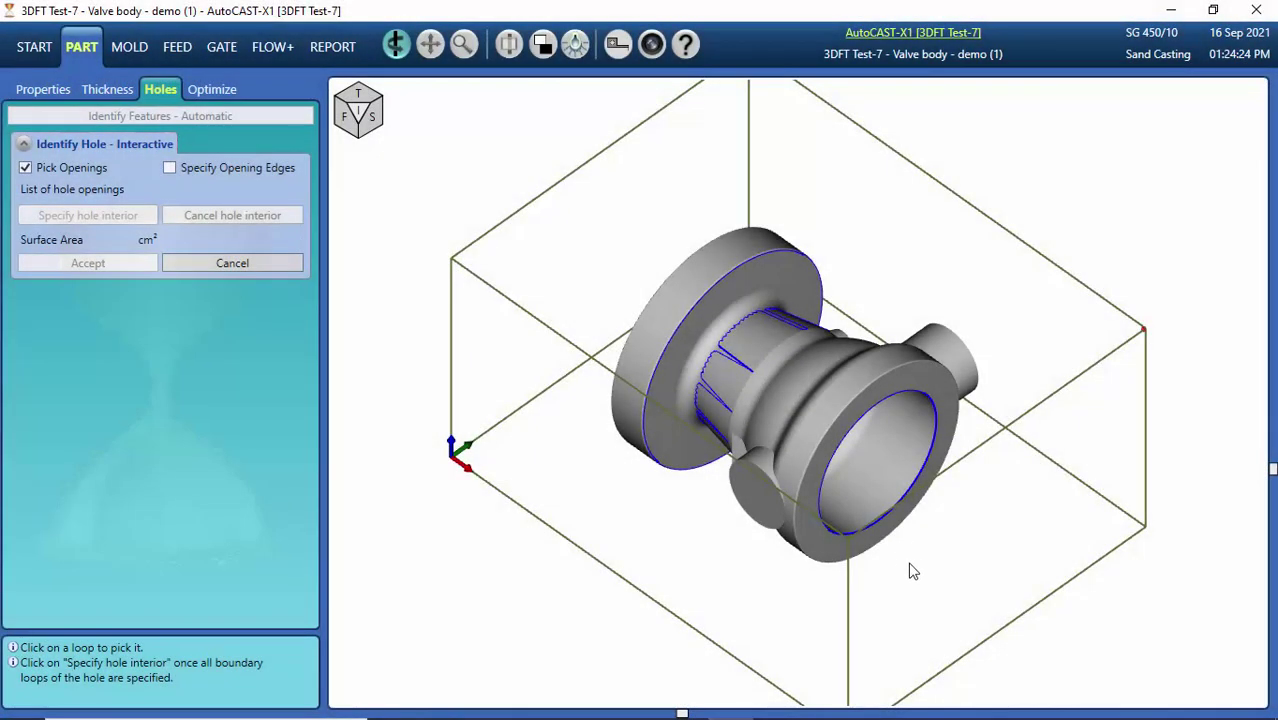
- Identify the central through hole interactively from its two end openings and an interior point, and accept it
left_click(880, 530)
left_click_drag(832, 546, 1097, 547)
left_click(737, 512)
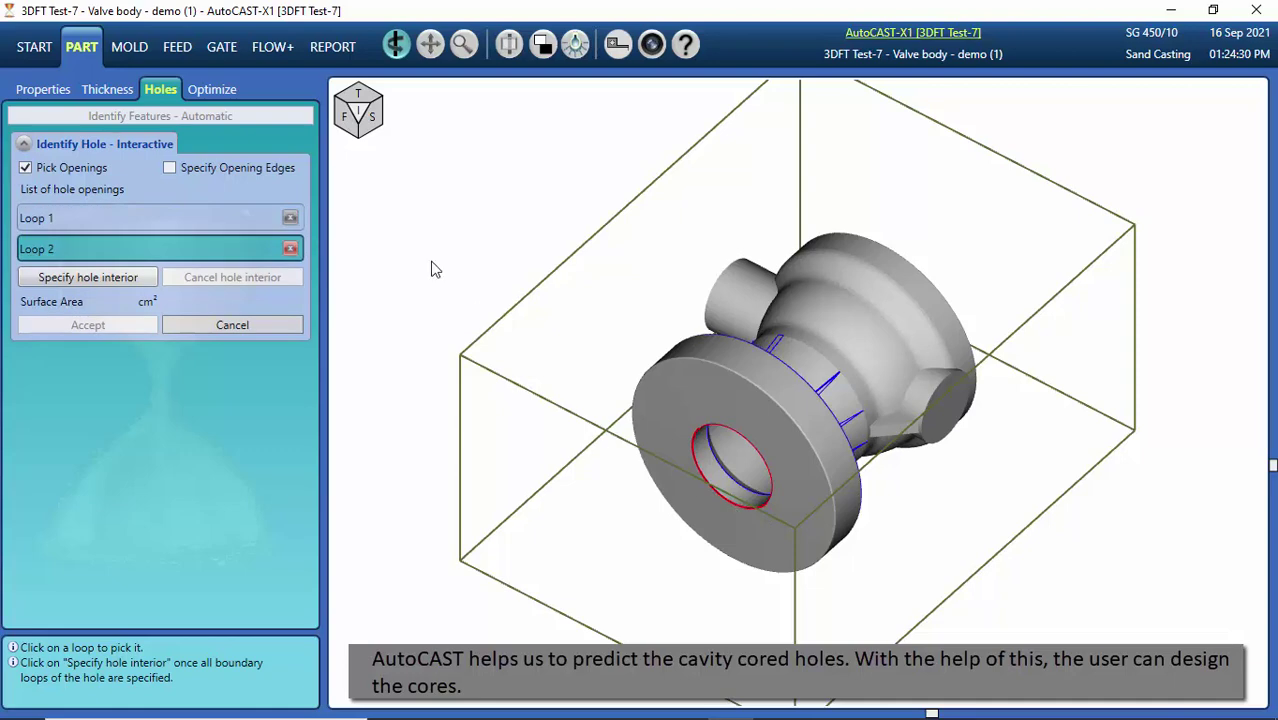
left_click(349, 105)
left_click(108, 281)
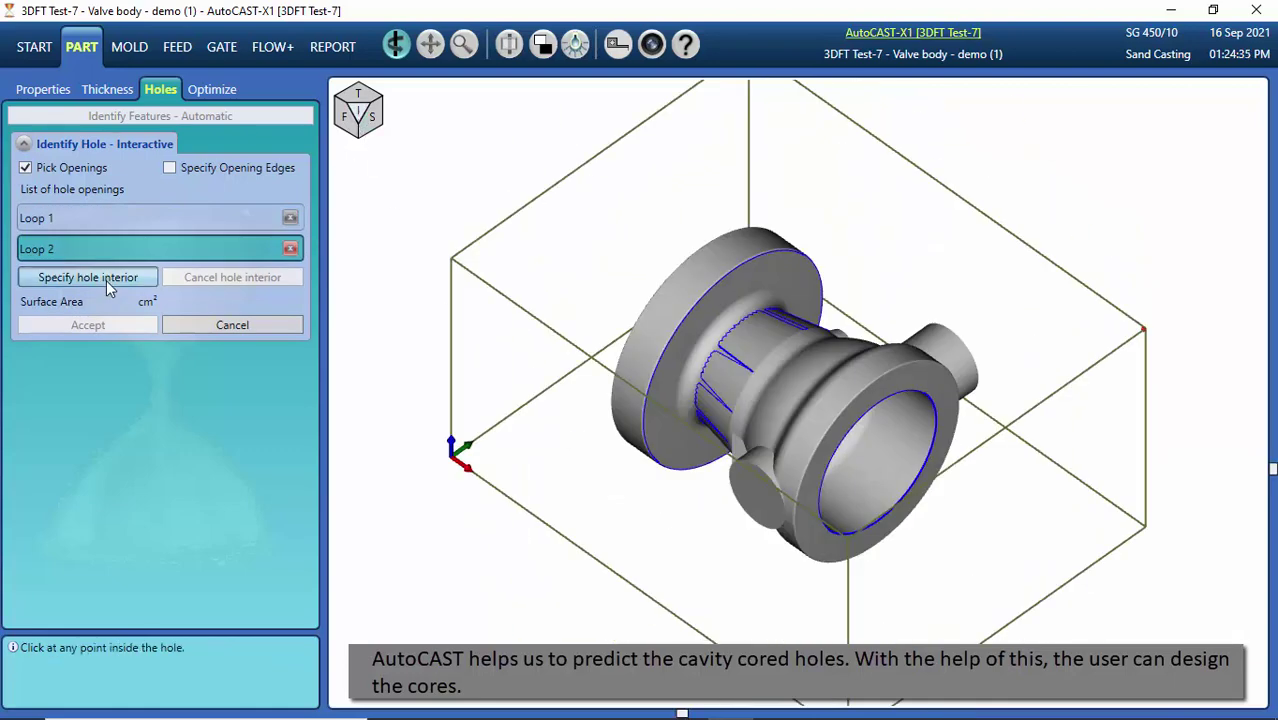
left_click(852, 497)
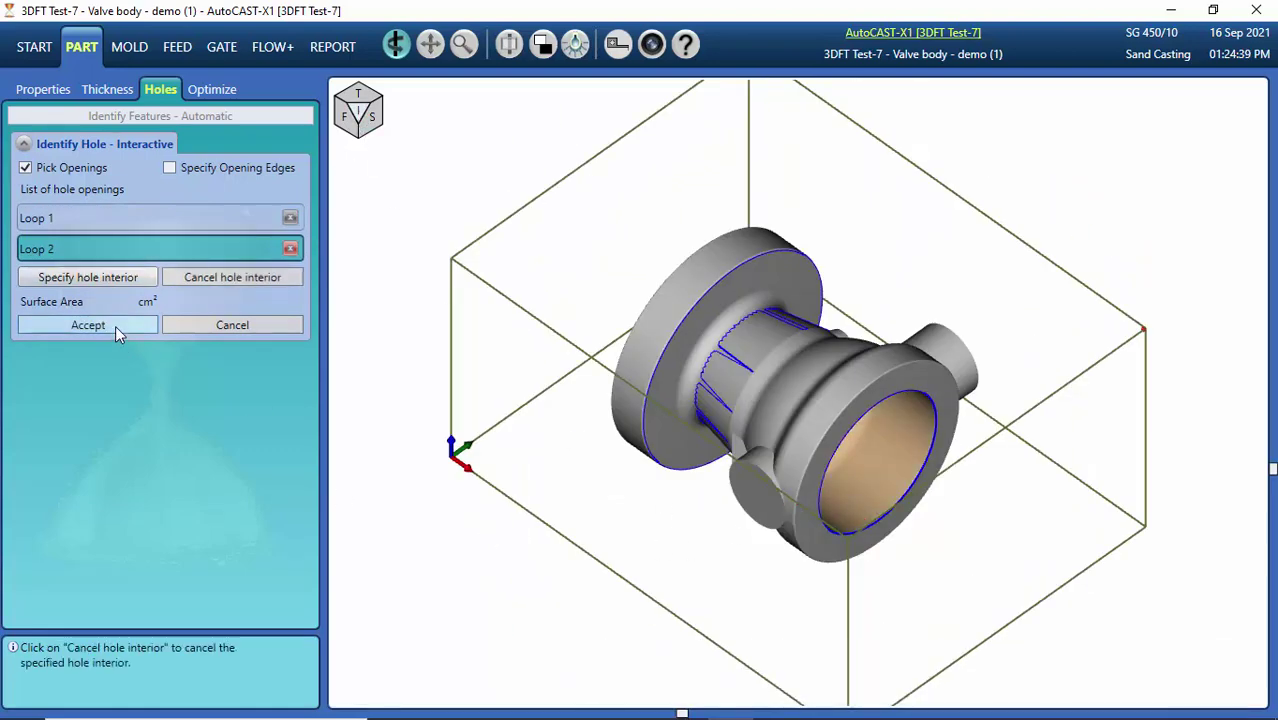
left_click(115, 325)
left_click(577, 50)
left_click(575, 98)
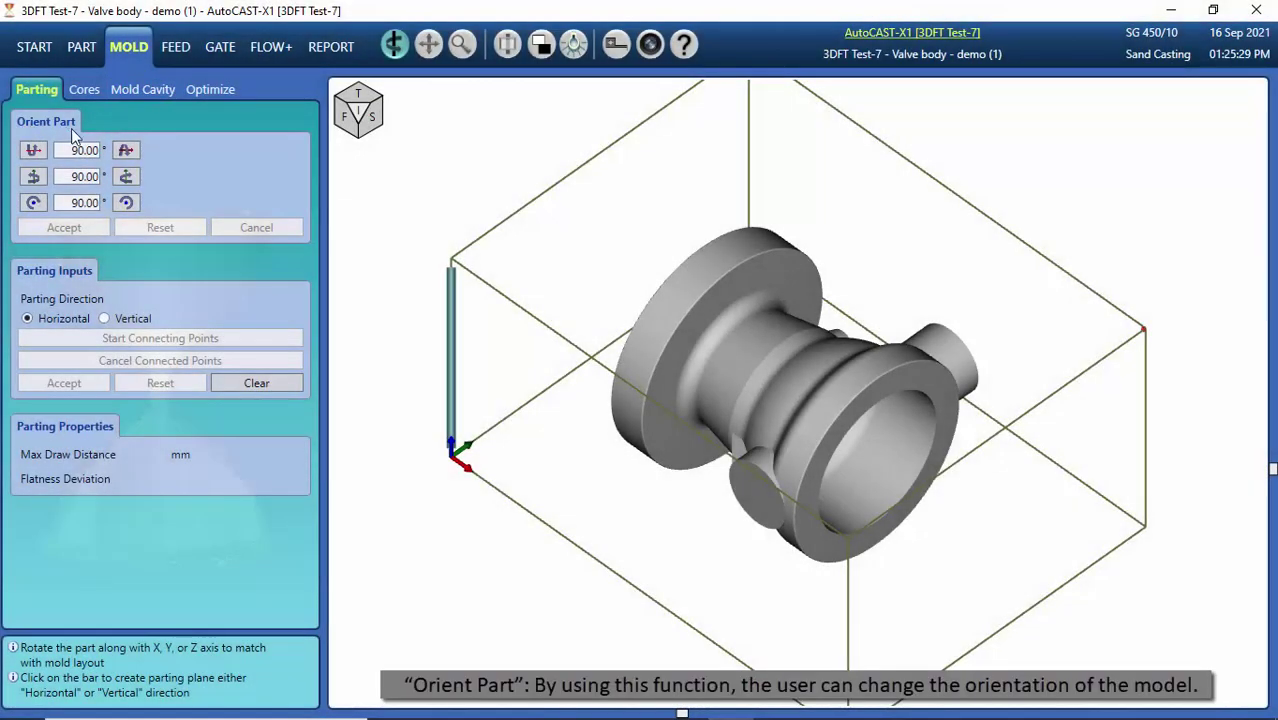
- Rotate the part about the Z axis by three successive 90° counterclockwise turns and accept the orientation
left_click(127, 203)
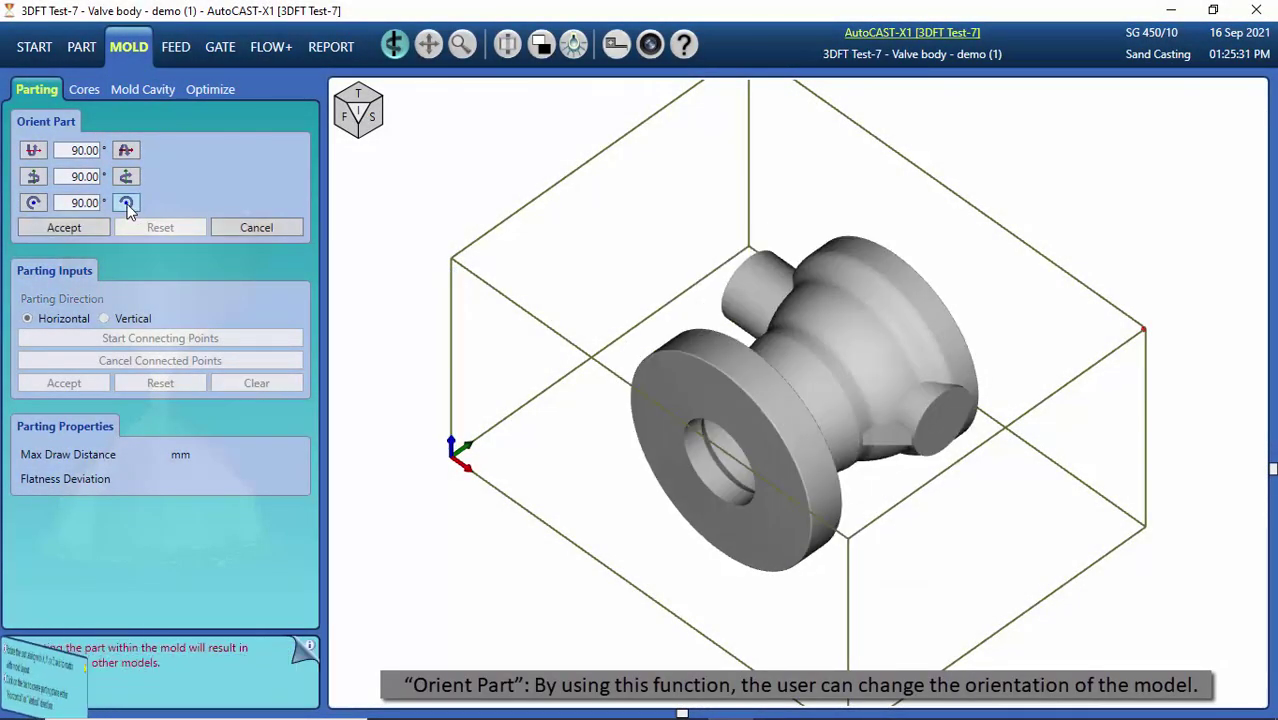
left_click(127, 203)
left_click(127, 203)
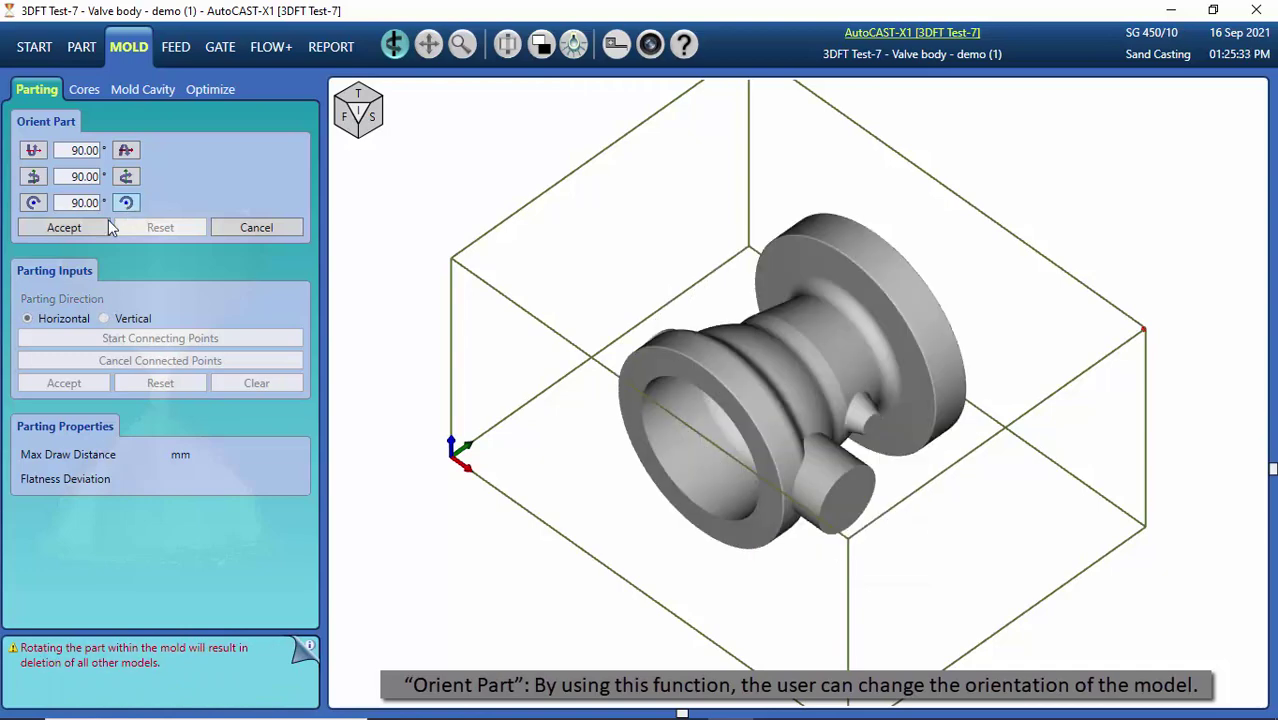
left_click(66, 229)
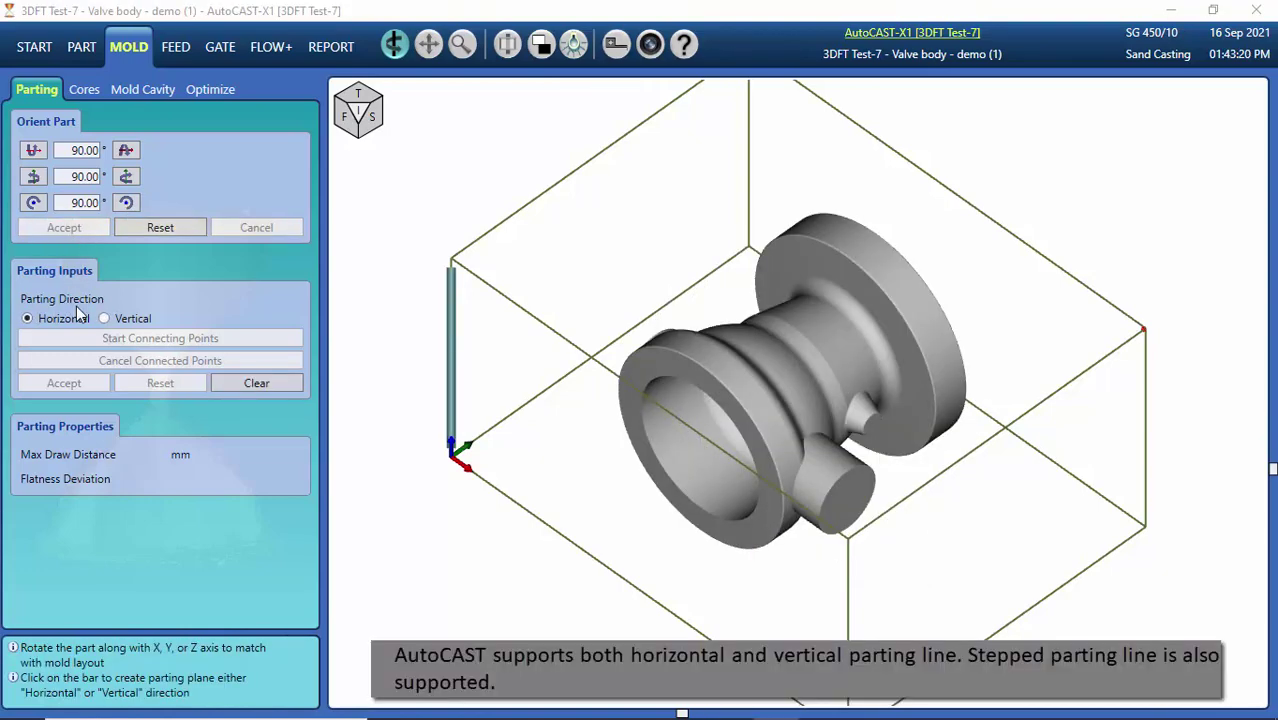
- Create a horizontal parting plane through the part at a height of 200.00 mm and accept it
left_click(344, 117)
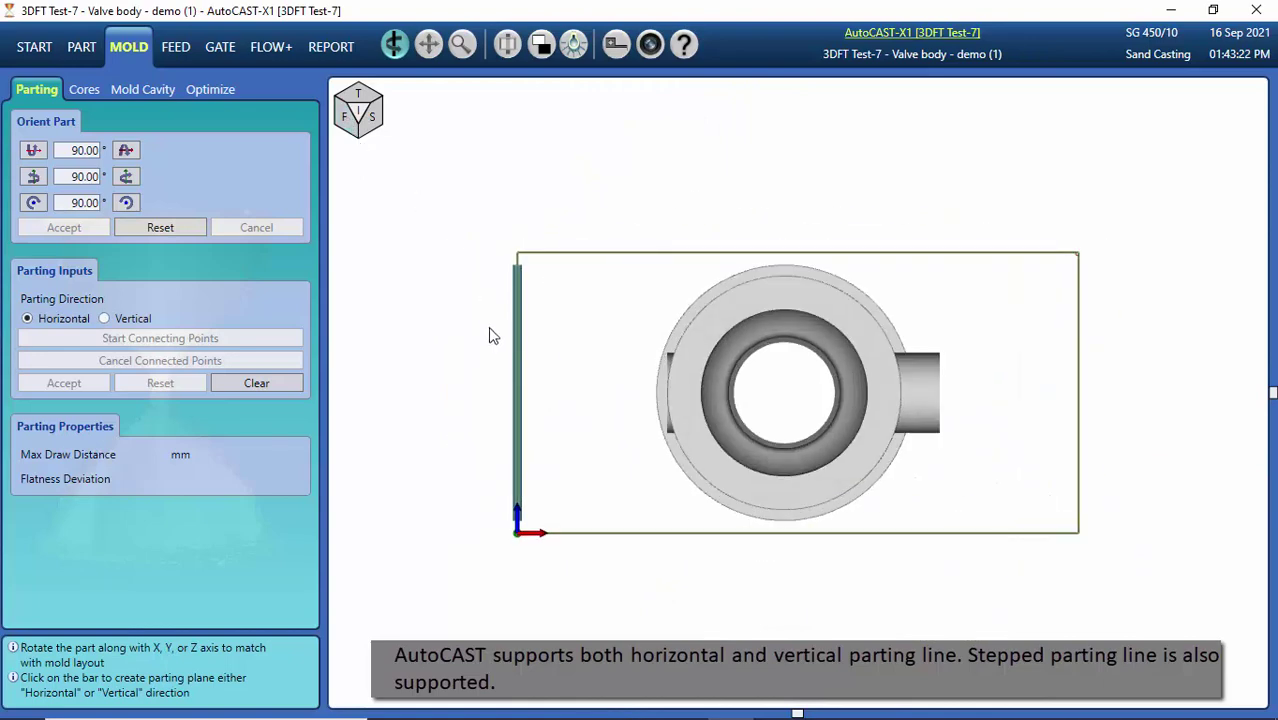
left_click(520, 400)
double_click(505, 396)
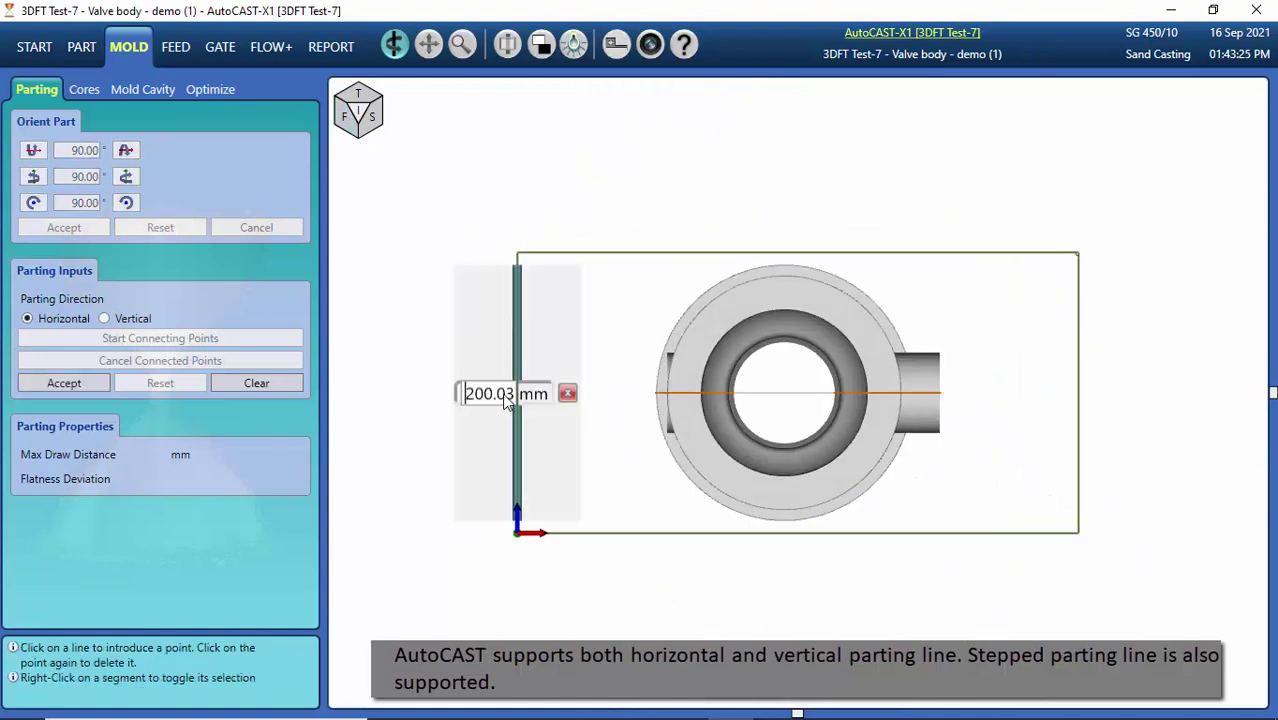
key("BackSpace")
type("200.00")
left_click(84, 390)
- Design the core for Hole 1 with cylindrical core prints and inspect it from above and in isometric view
left_click(84, 89)
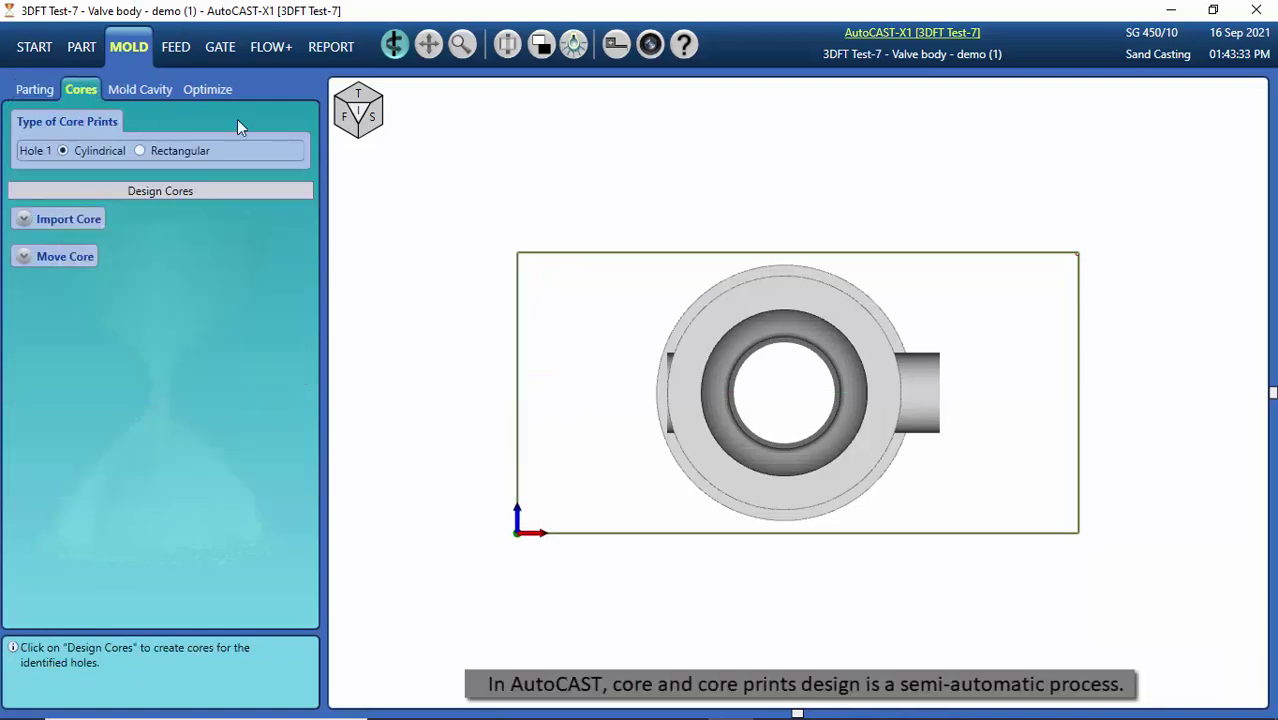
left_click(362, 113)
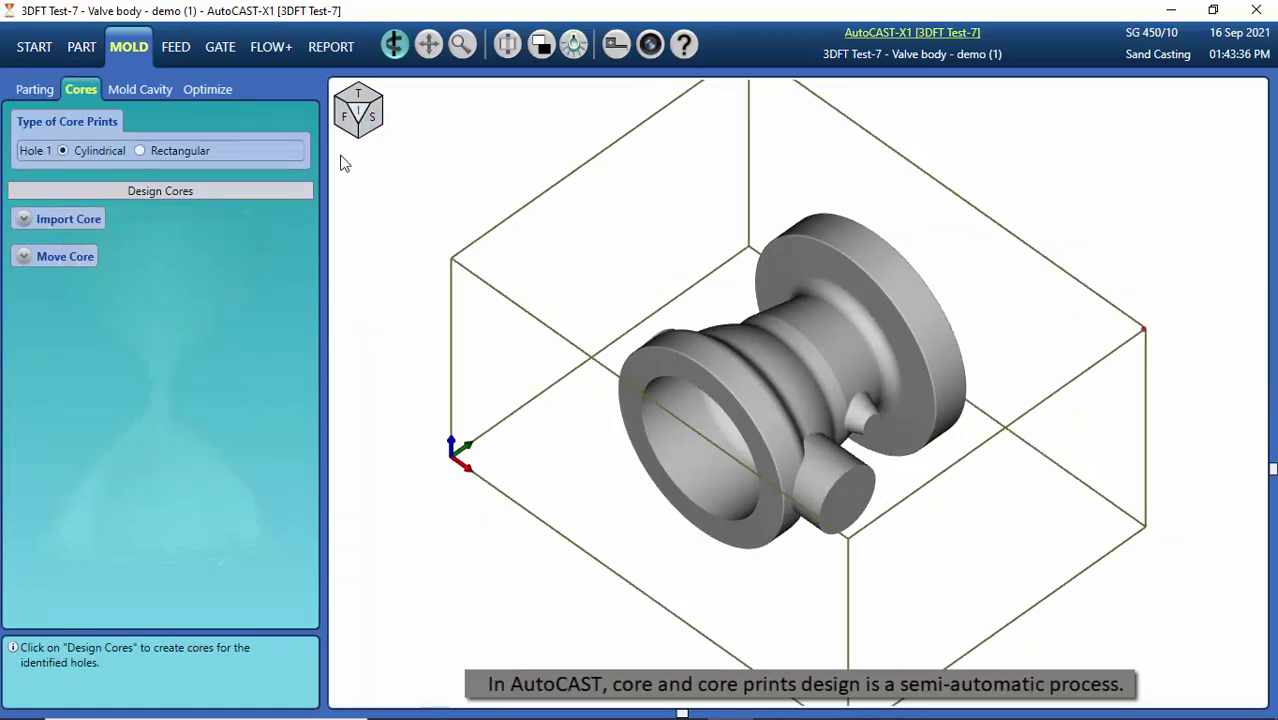
left_click(164, 194)
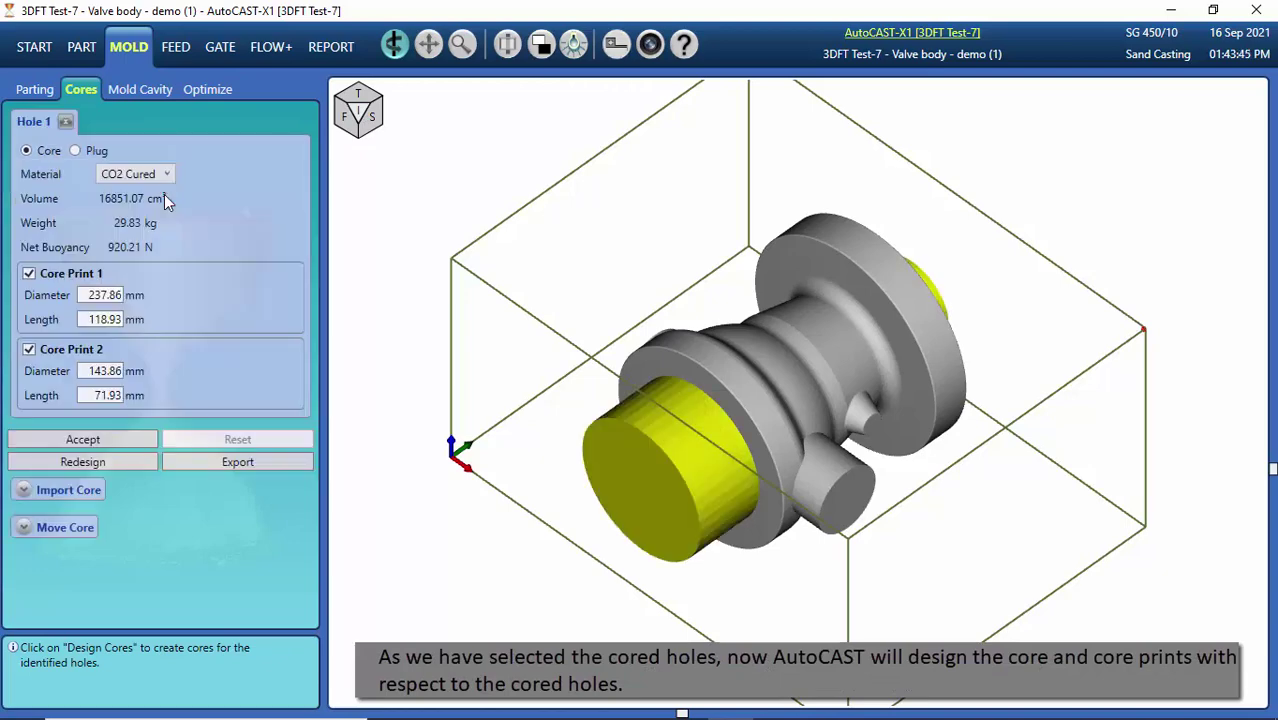
left_click(356, 102)
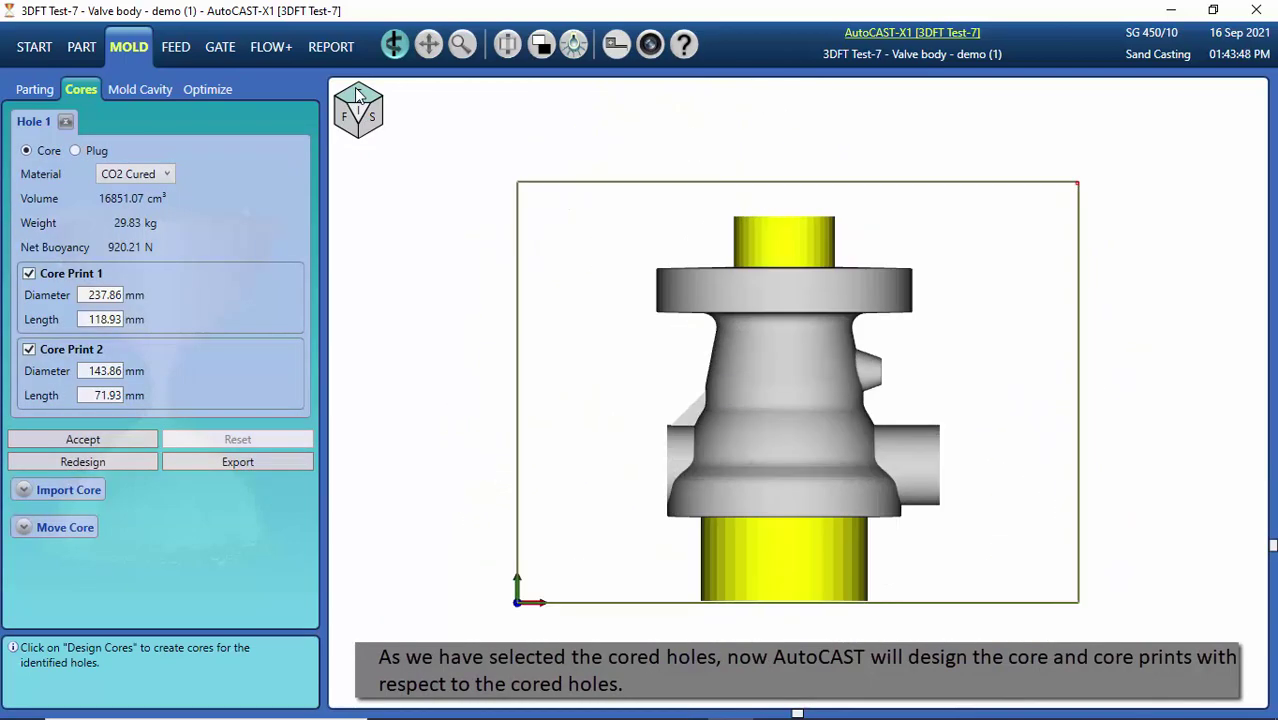
left_click(362, 117)
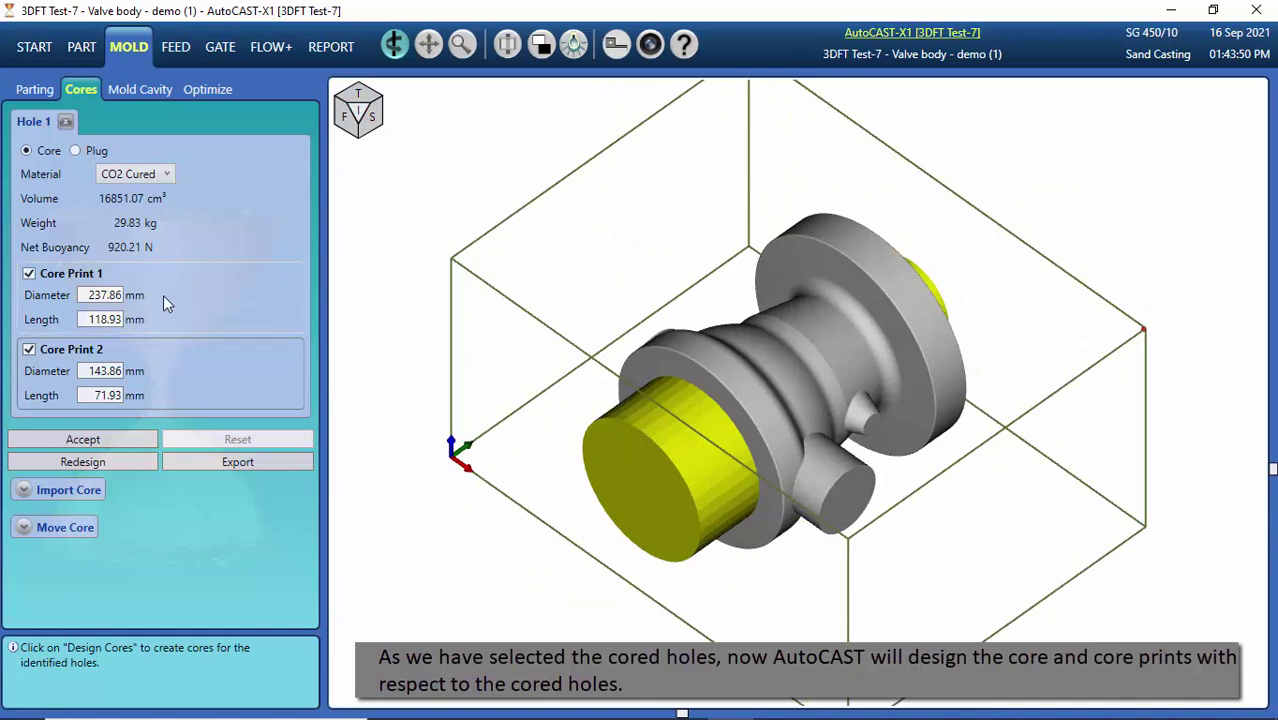
- Set the length of Core Print 1 to 50 mm and Core Print 2 to 40 mm, and accept the core
left_click_drag(85, 321, 136, 320)
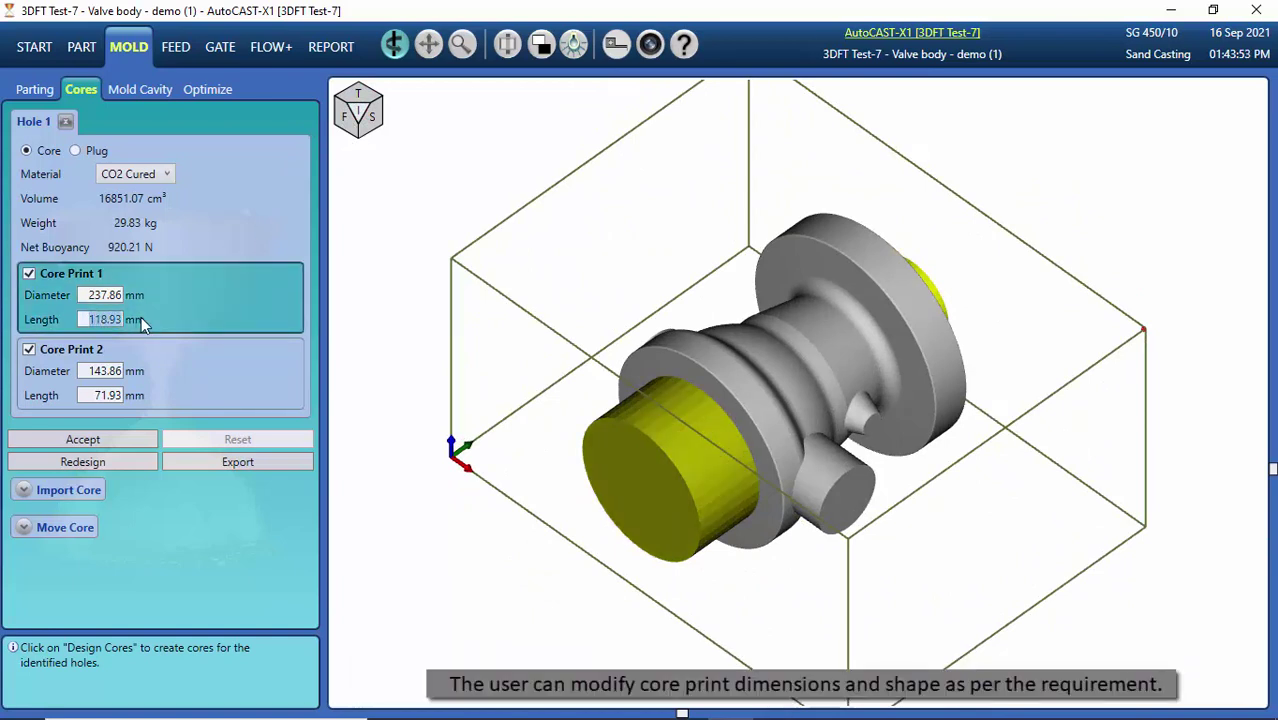
type("50")
left_click_drag(88, 396, 147, 398)
type("40")
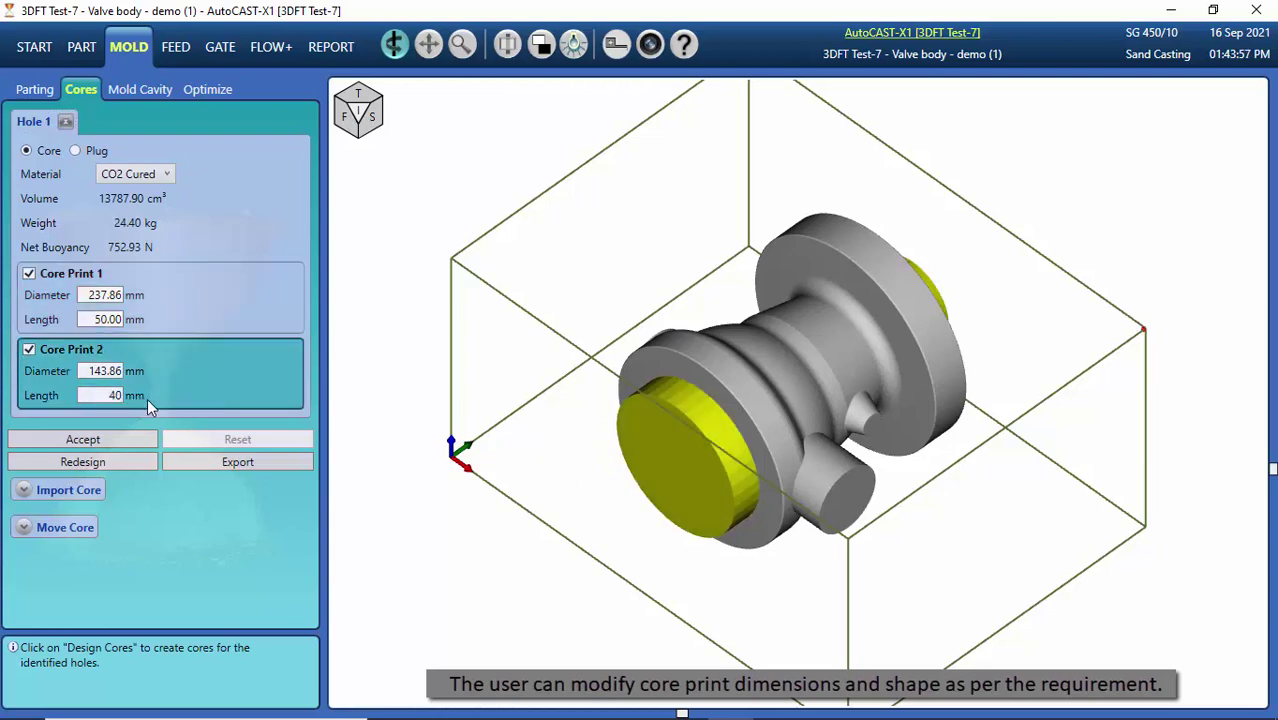
left_click(90, 440)
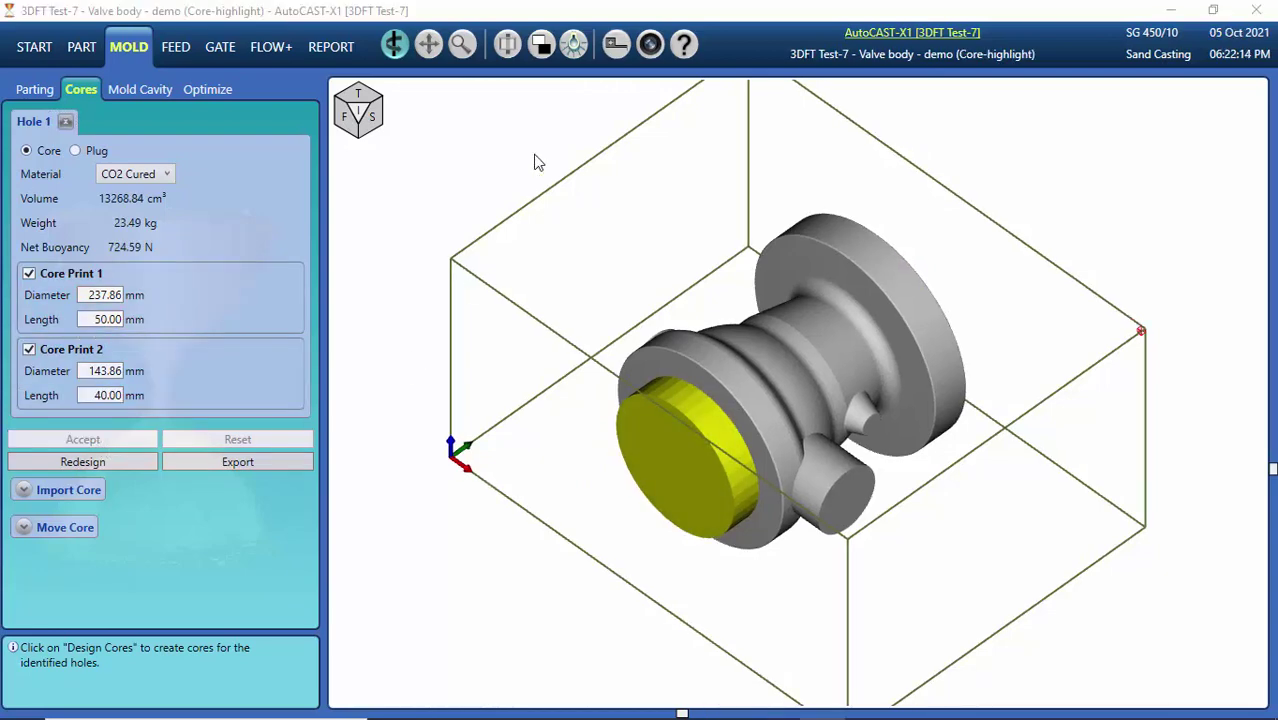
- Hide the part to examine the designed core from above and in isometric view, and show the part again
left_click(573, 44)
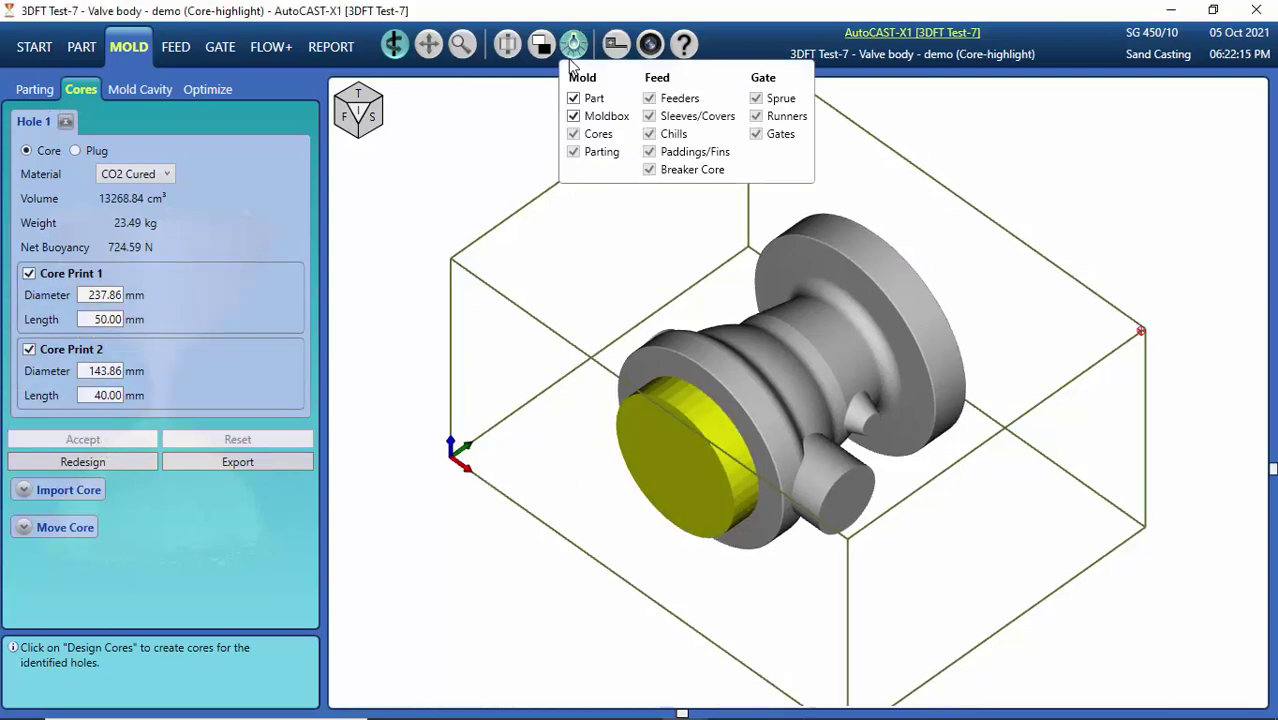
left_click(575, 99)
left_click(358, 112)
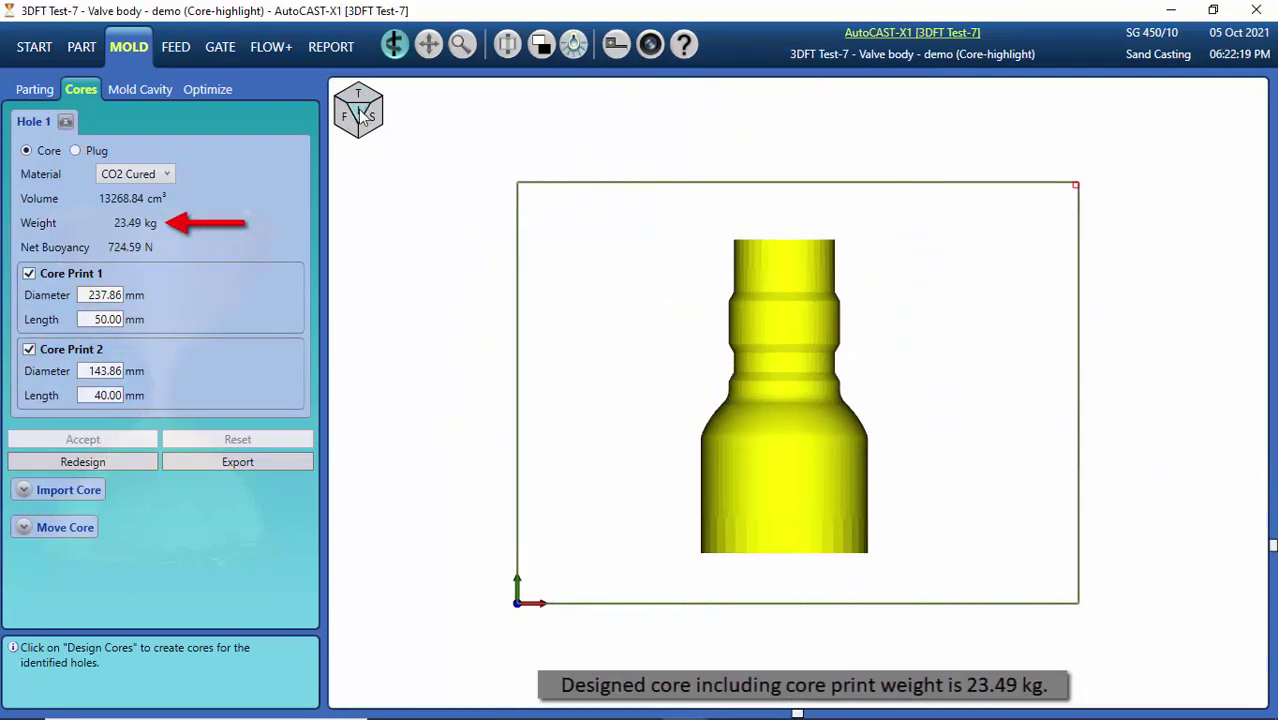
left_click(362, 115)
left_click(574, 45)
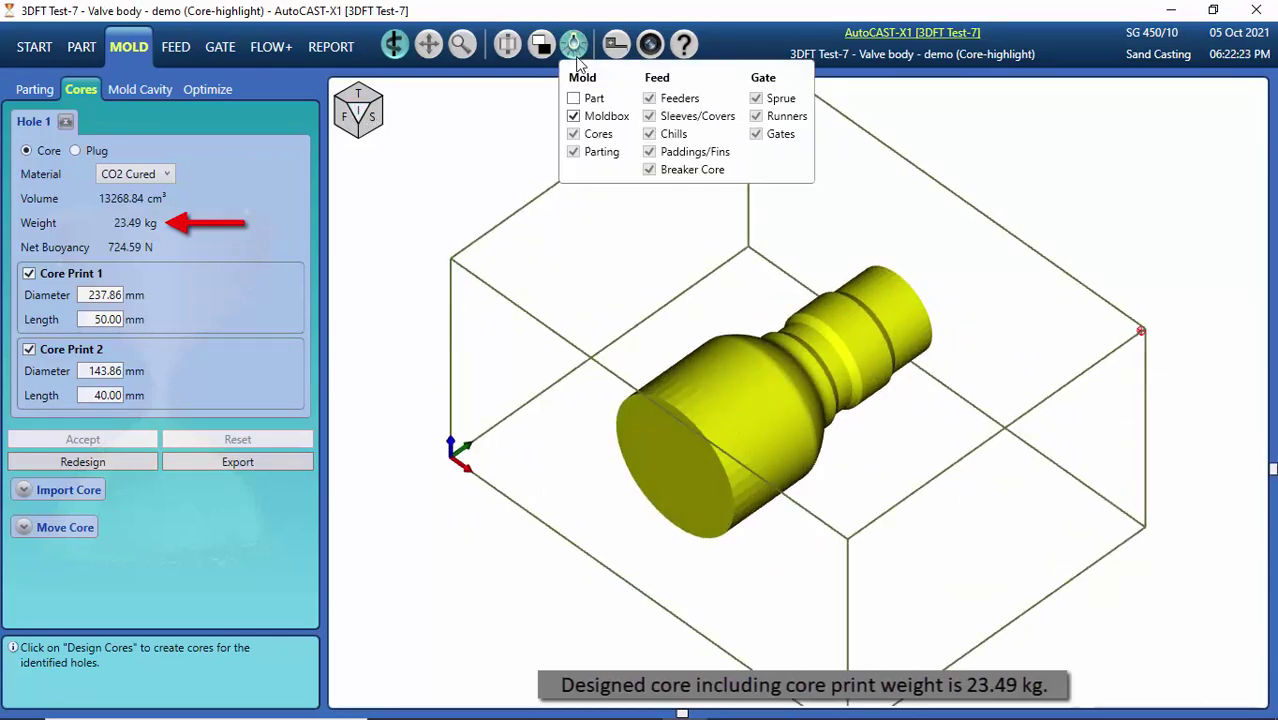
left_click(573, 98)
- Enlarge the rectangular mold to 1200 x 800 x 800 mm and accept the size
left_click(152, 95)
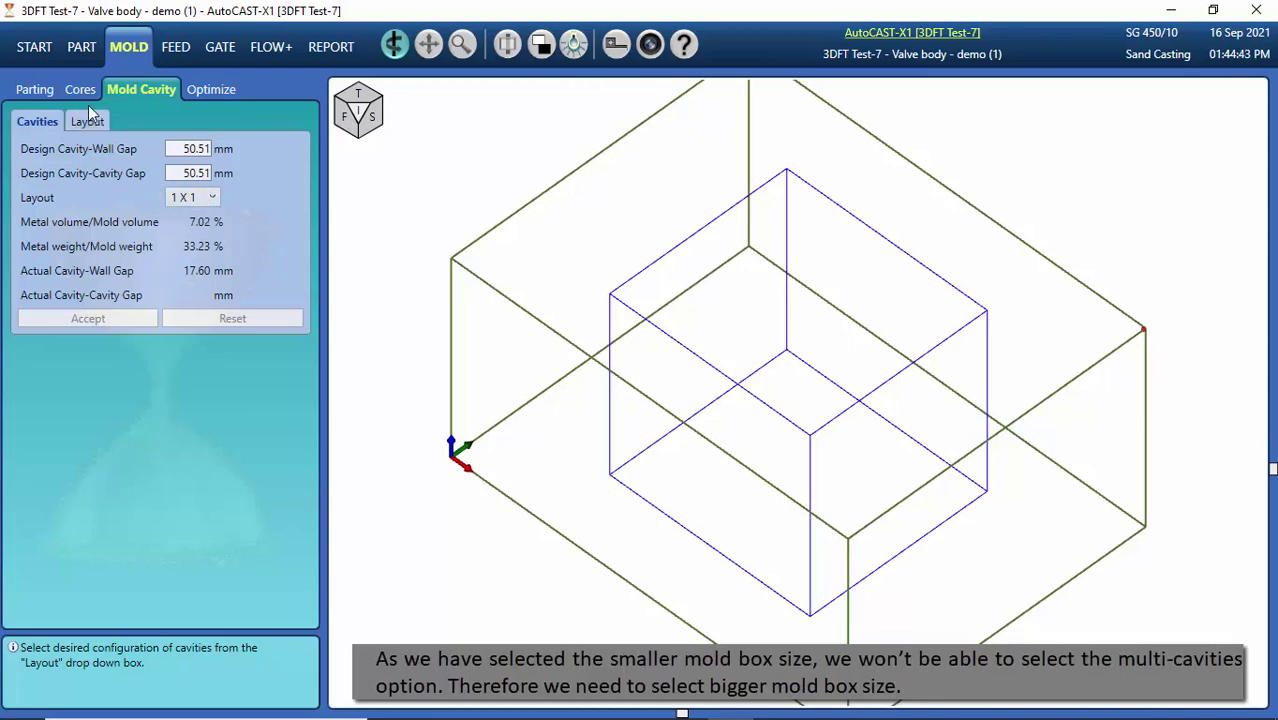
left_click(37, 52)
double_click(50, 176)
type("1200")
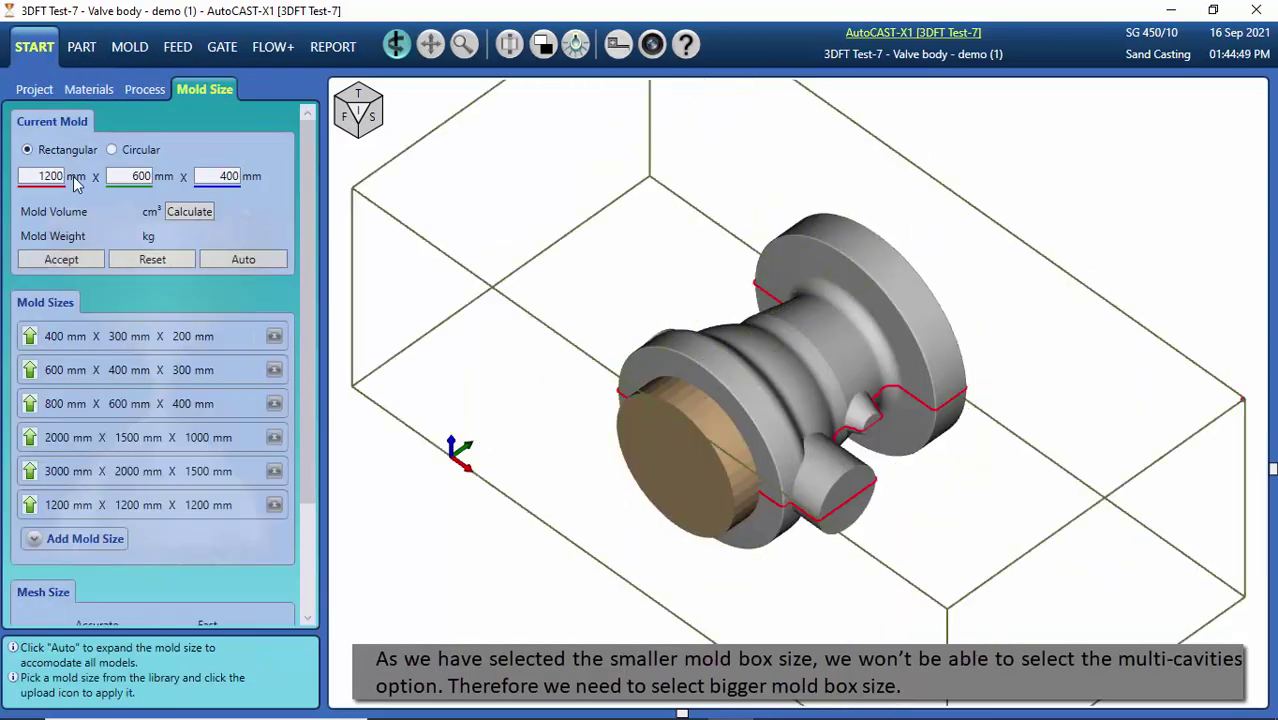
double_click(145, 176)
type("800")
key("Tab")
type("800")
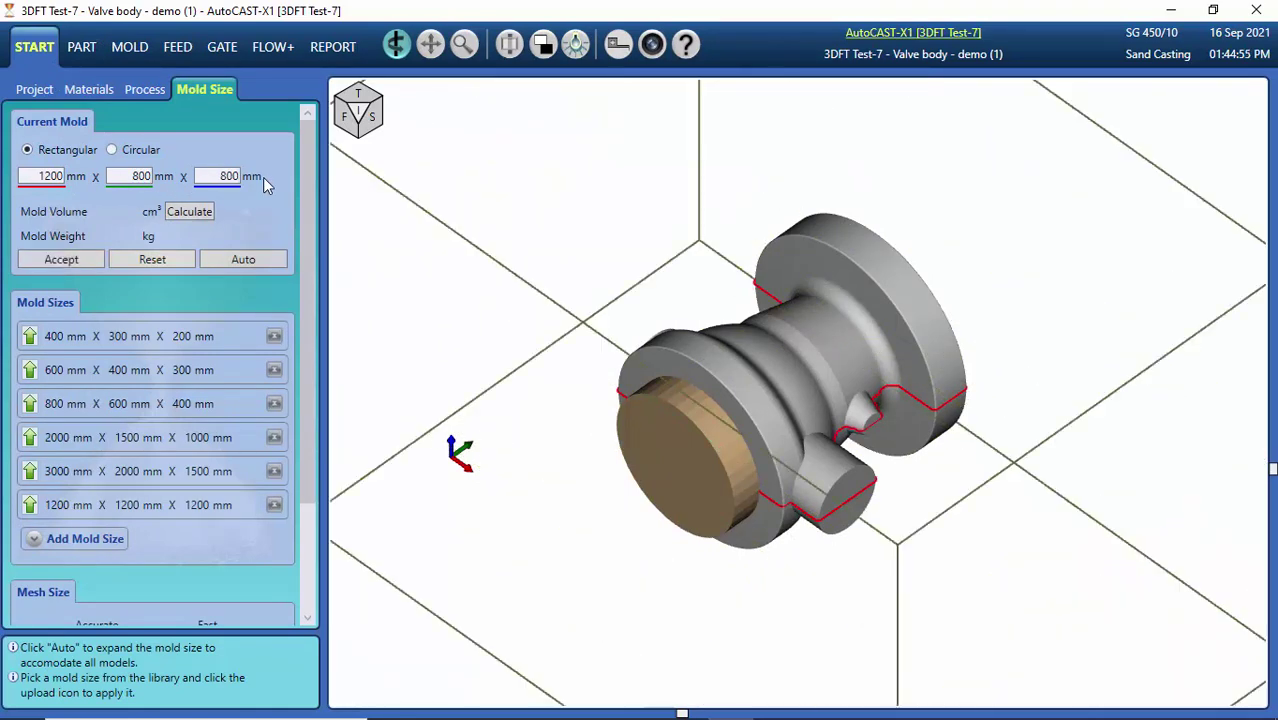
left_click(61, 259)
- Choose a two-cavity mold layout with the cavities side by side along the X axis and accept it
left_click(130, 47)
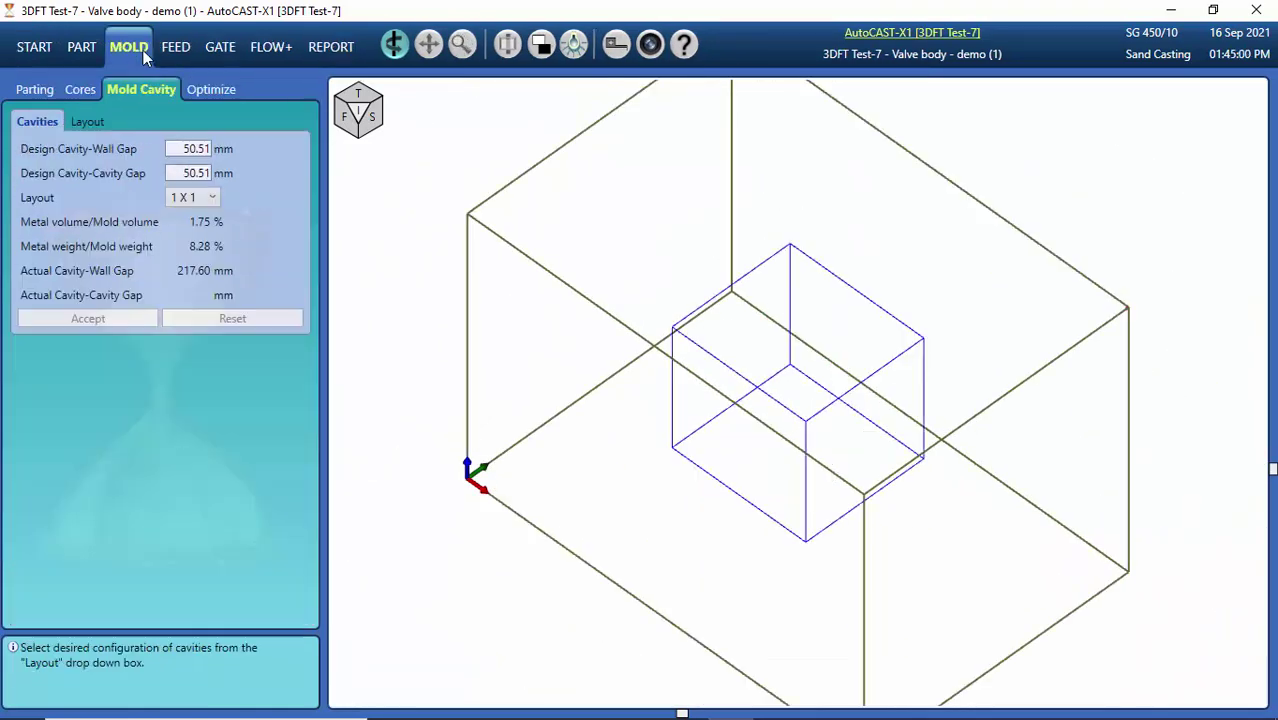
left_click(194, 200)
left_click(189, 235)
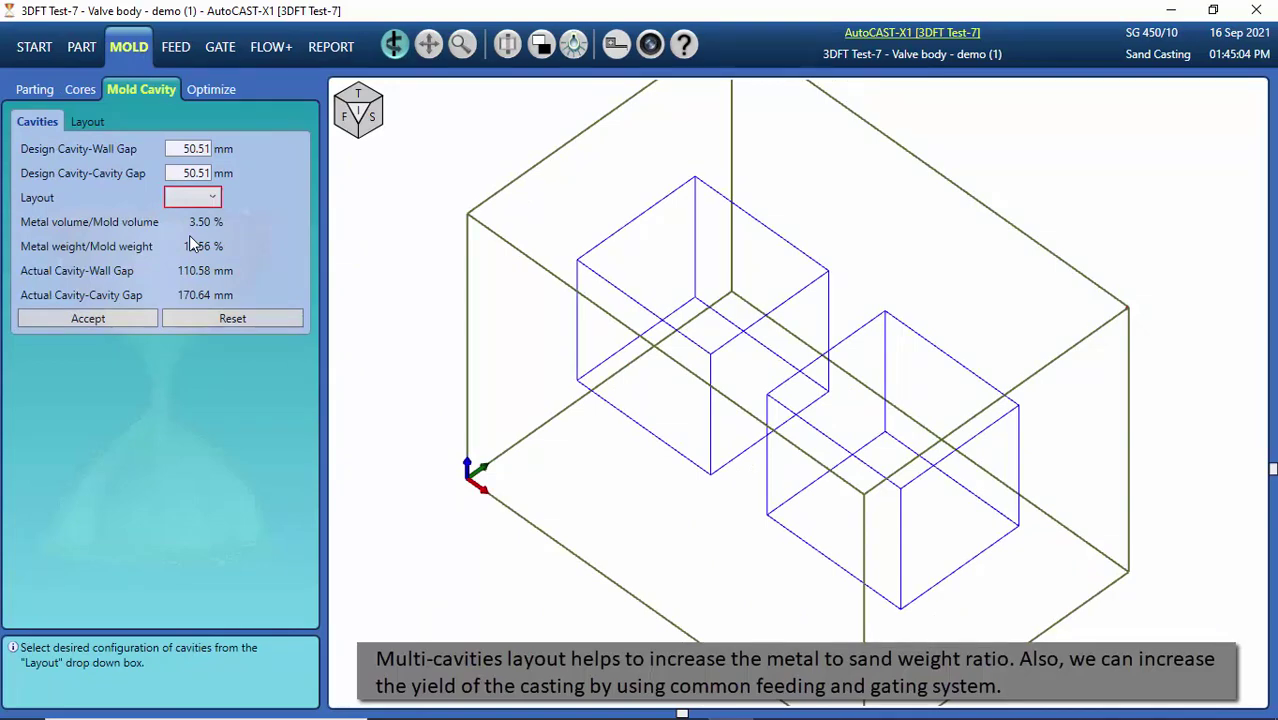
left_click(88, 319)
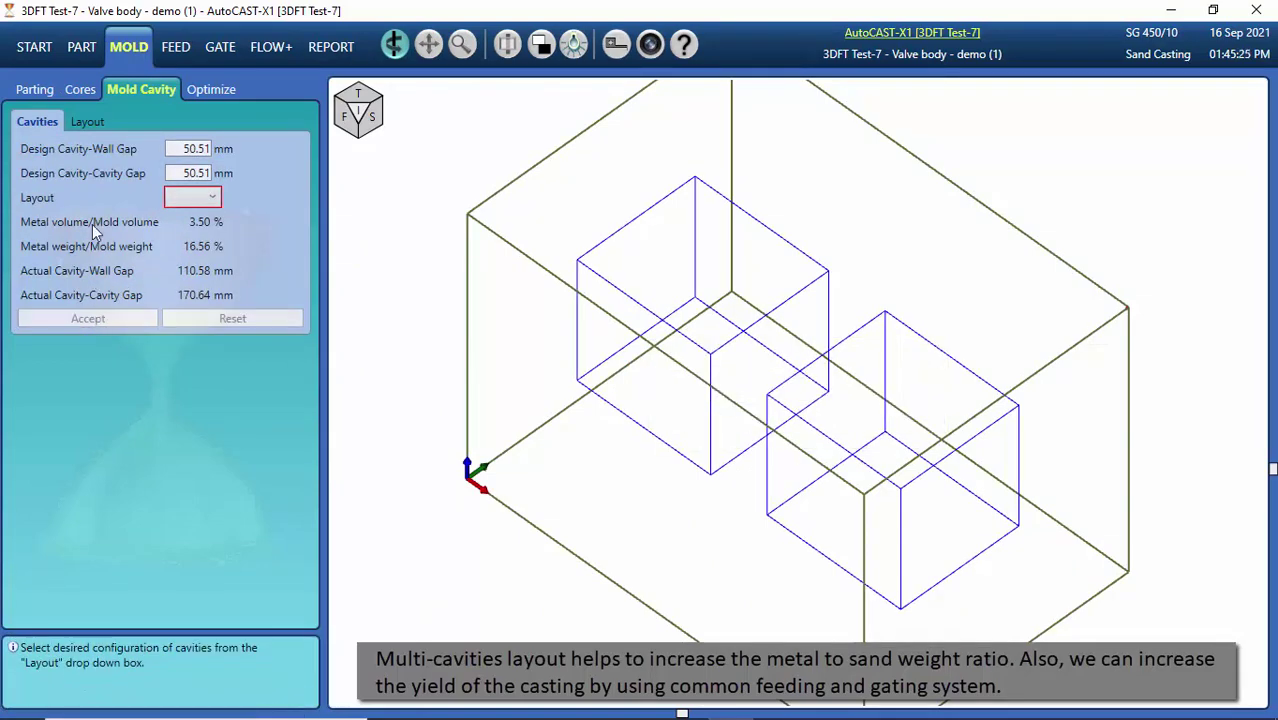
- Rotate Part 2 by 180° about the Z axis, shift it along positive Y in two 20 mm moves, and accept the layout
left_click(99, 124)
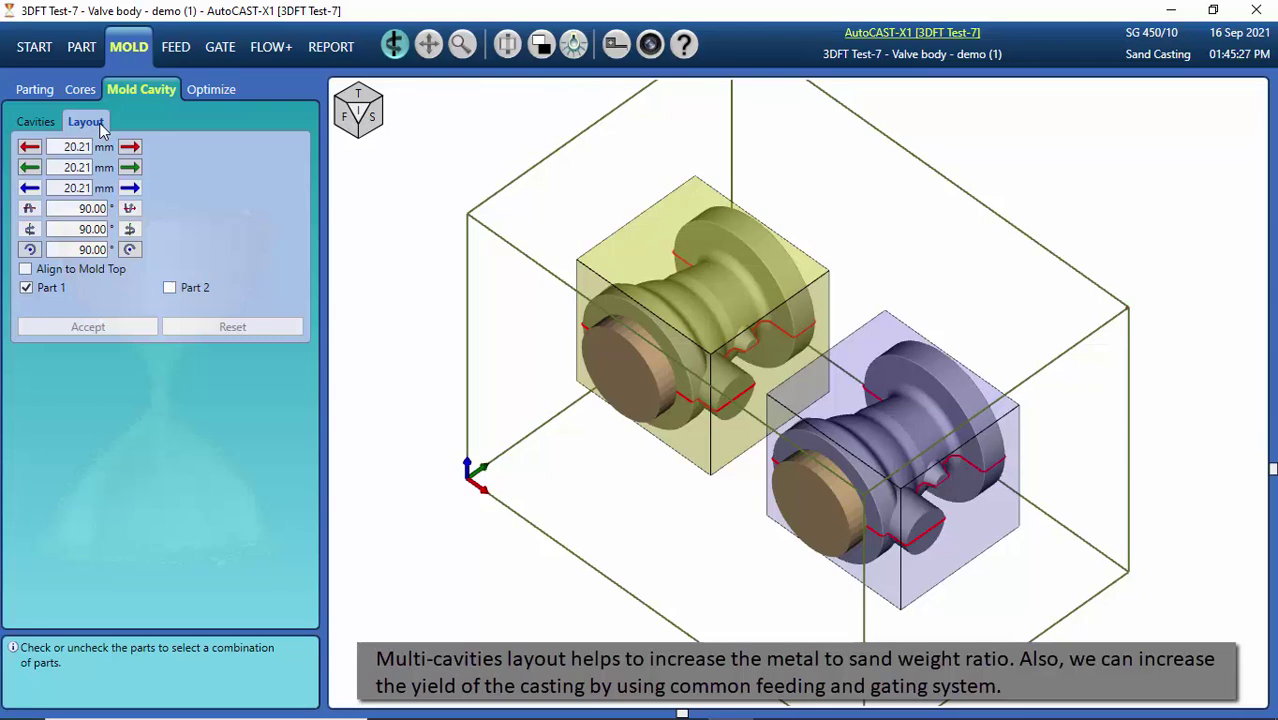
left_click(343, 108)
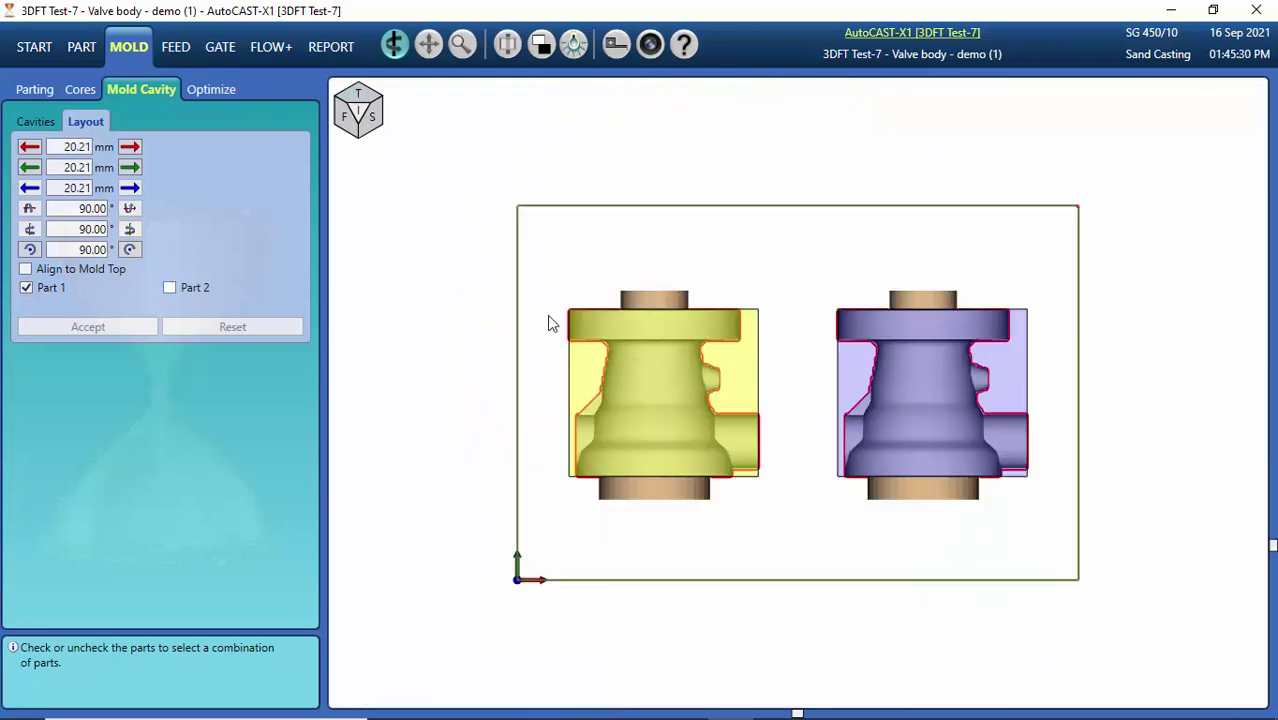
left_click(909, 380)
left_click(720, 388)
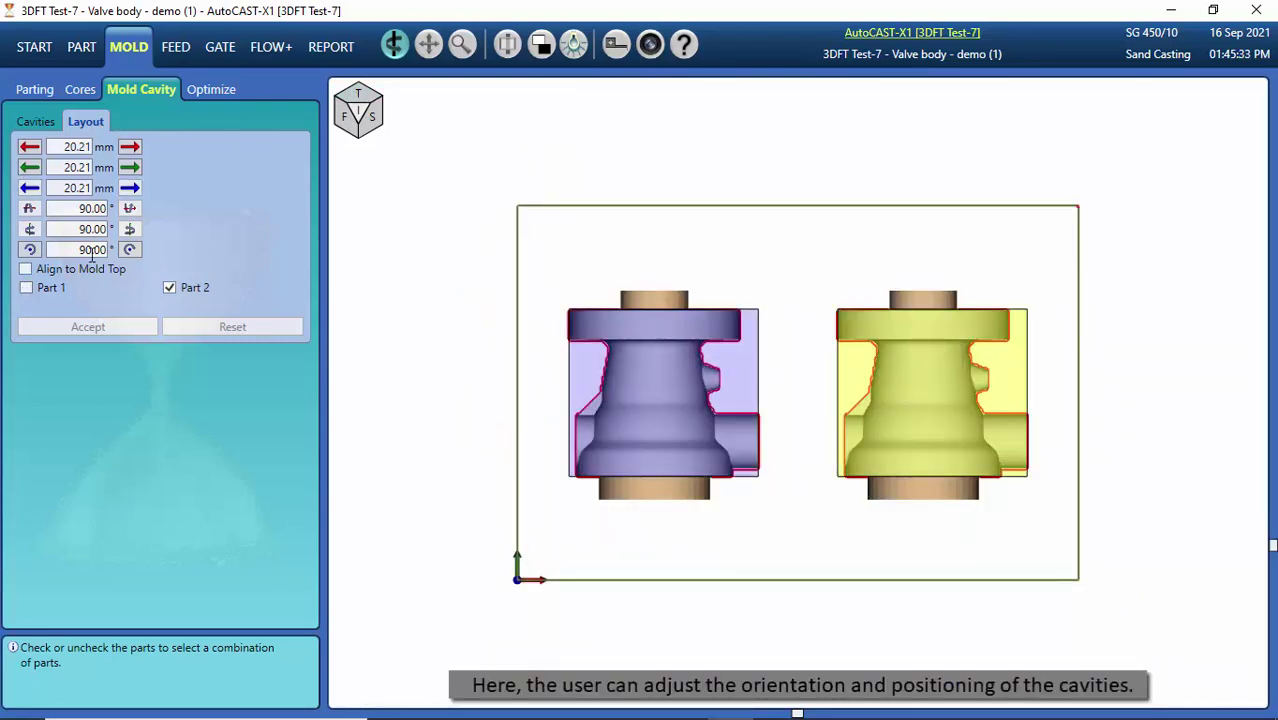
left_click(30, 251)
left_click(30, 251)
left_click(129, 169)
left_click(129, 169)
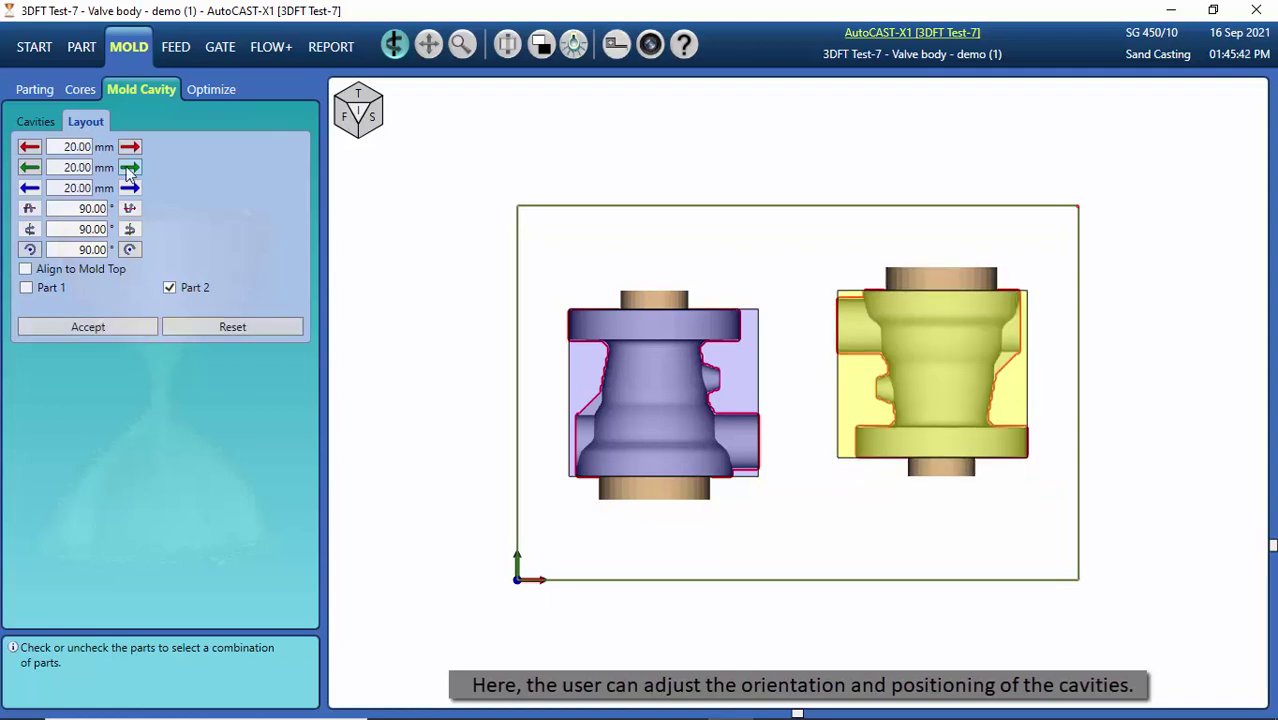
left_click(97, 327)
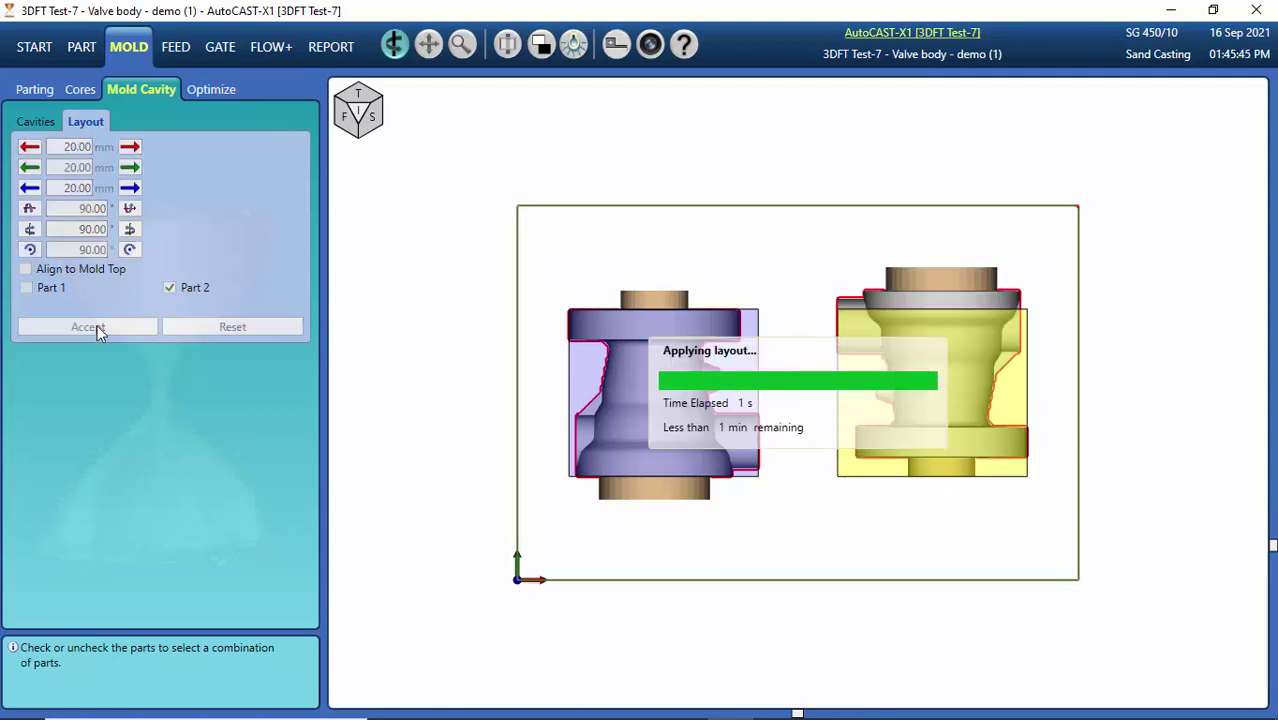
- Compute the hotspots for both cavities and examine their locations from above and in isometric view
left_click(178, 48)
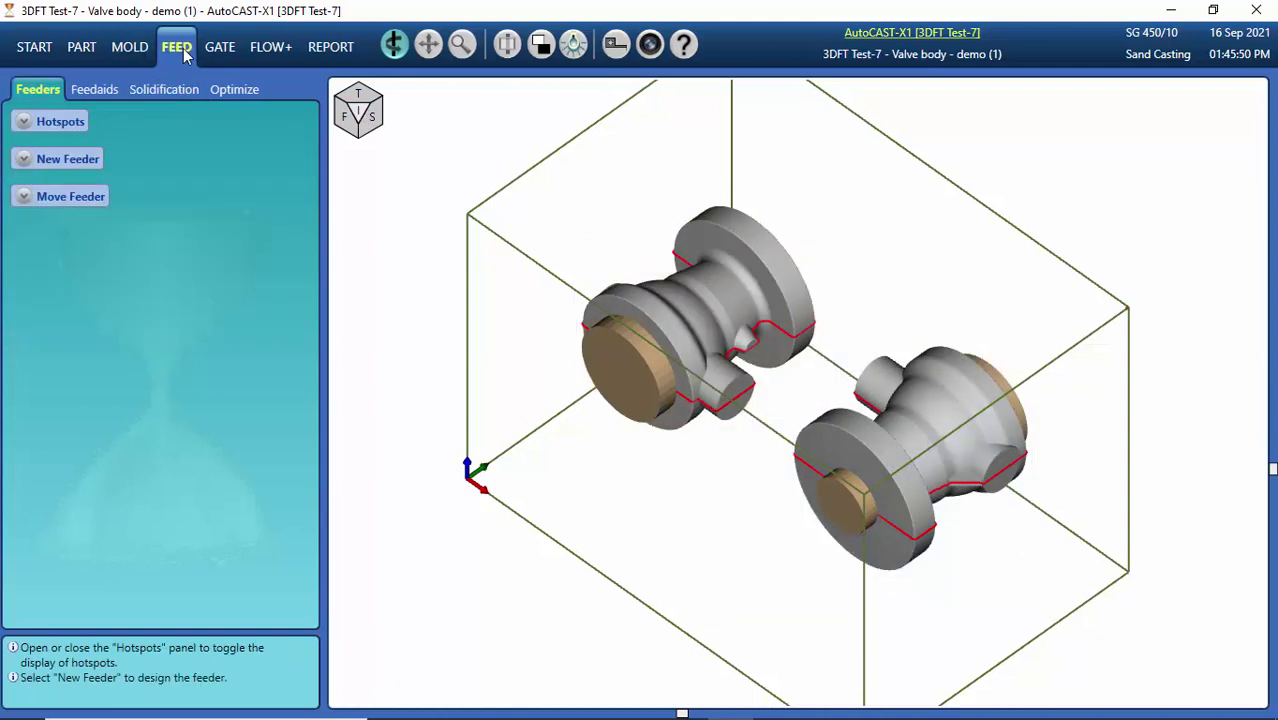
left_click(64, 124)
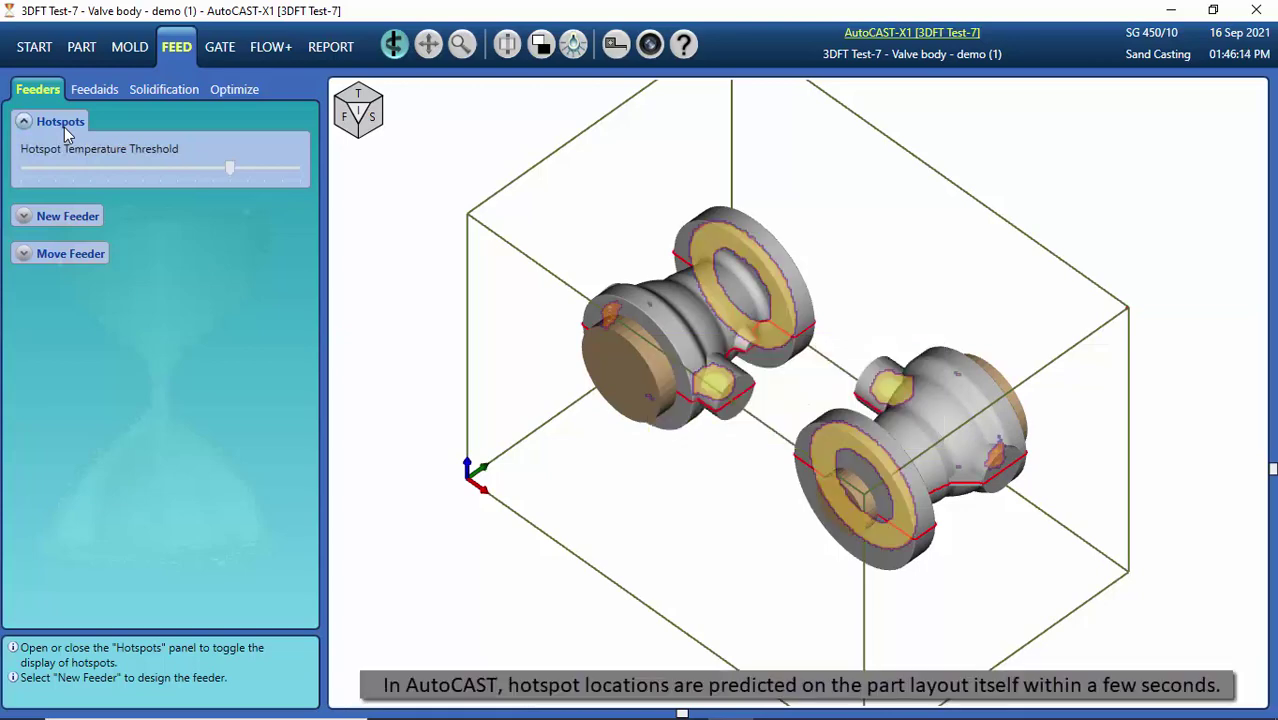
left_click(362, 95)
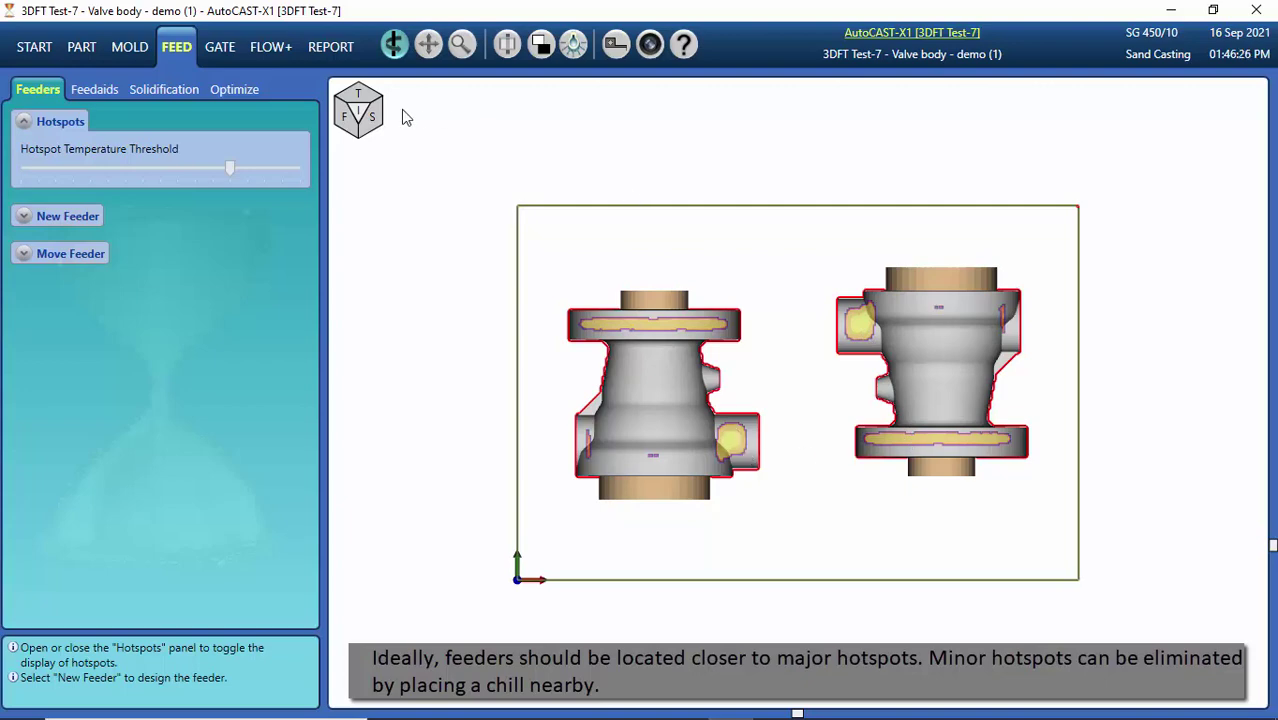
left_click(356, 116)
left_click(45, 121)
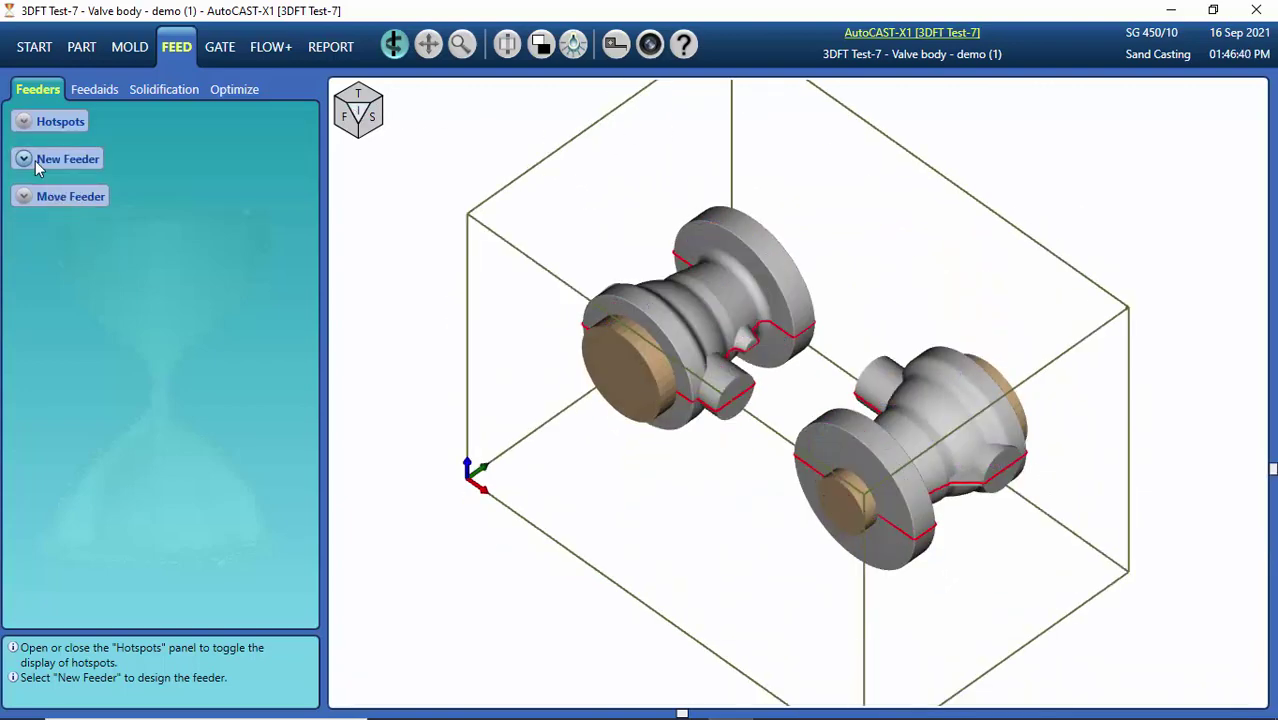
- Start a new solid side feeder with a SphericalBottom shape and a NotchRectangular neck
left_click(40, 162)
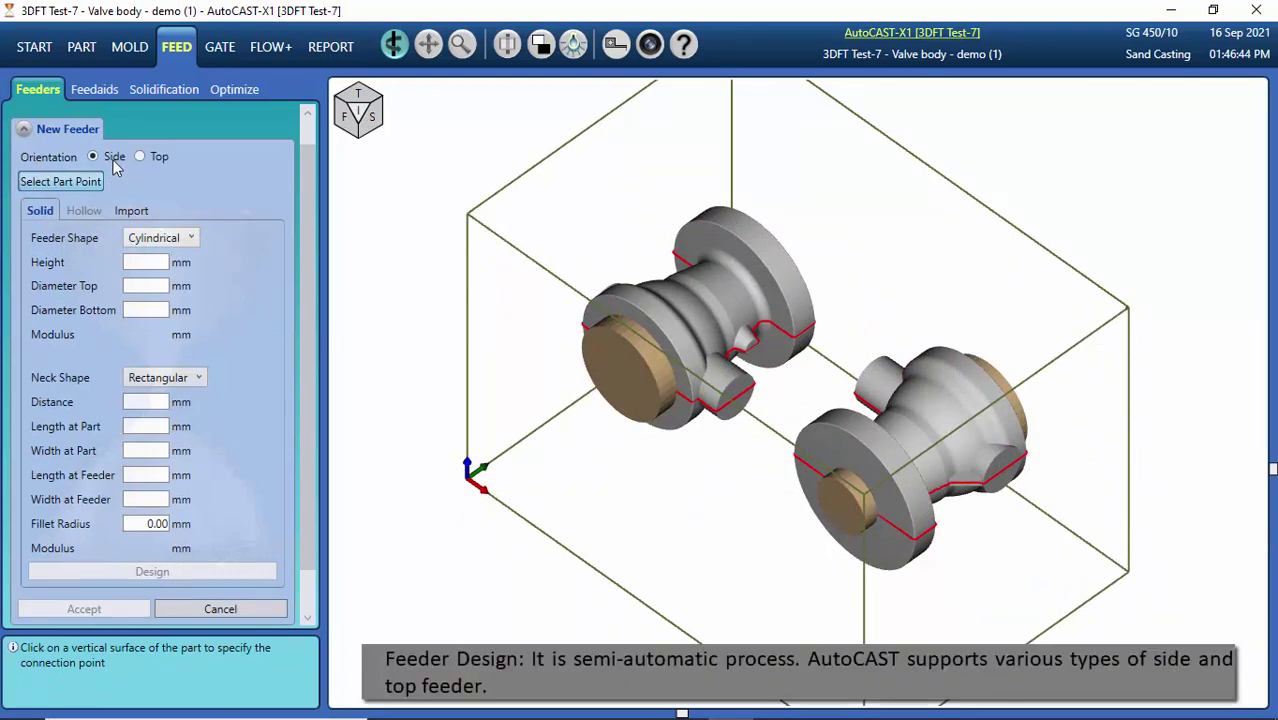
left_click(173, 241)
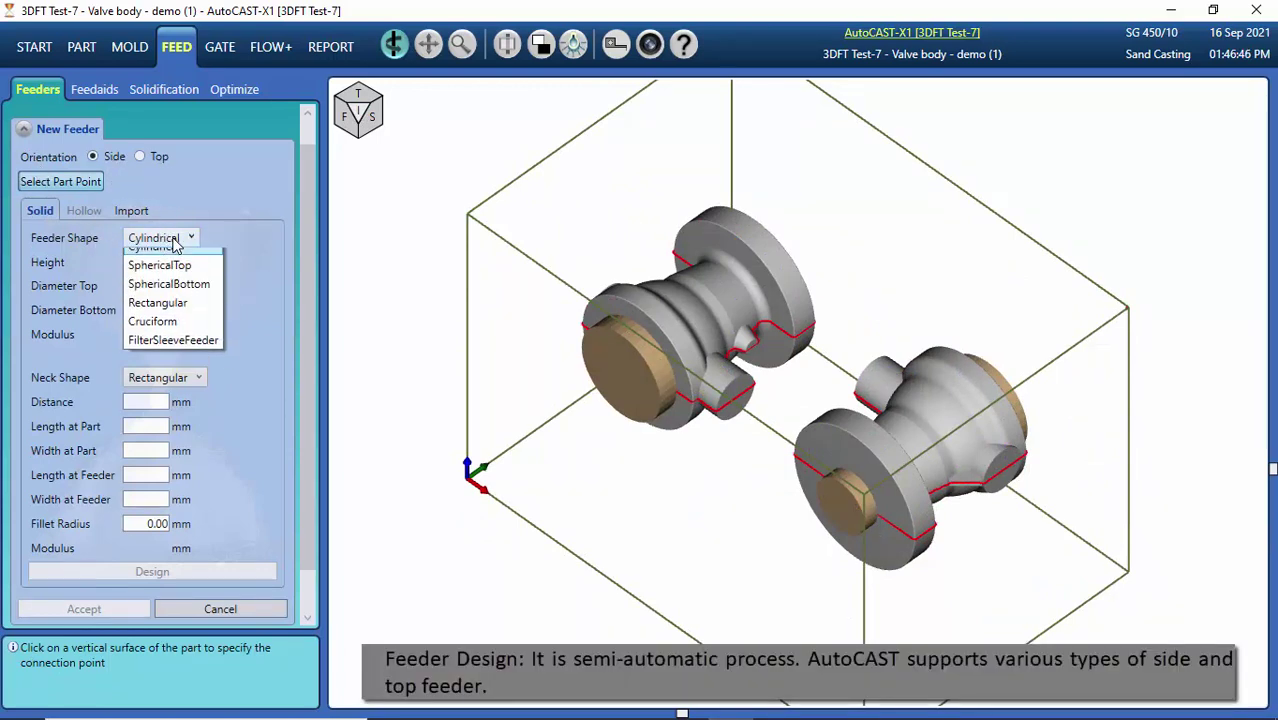
left_click(168, 296)
left_click(183, 379)
left_click(172, 454)
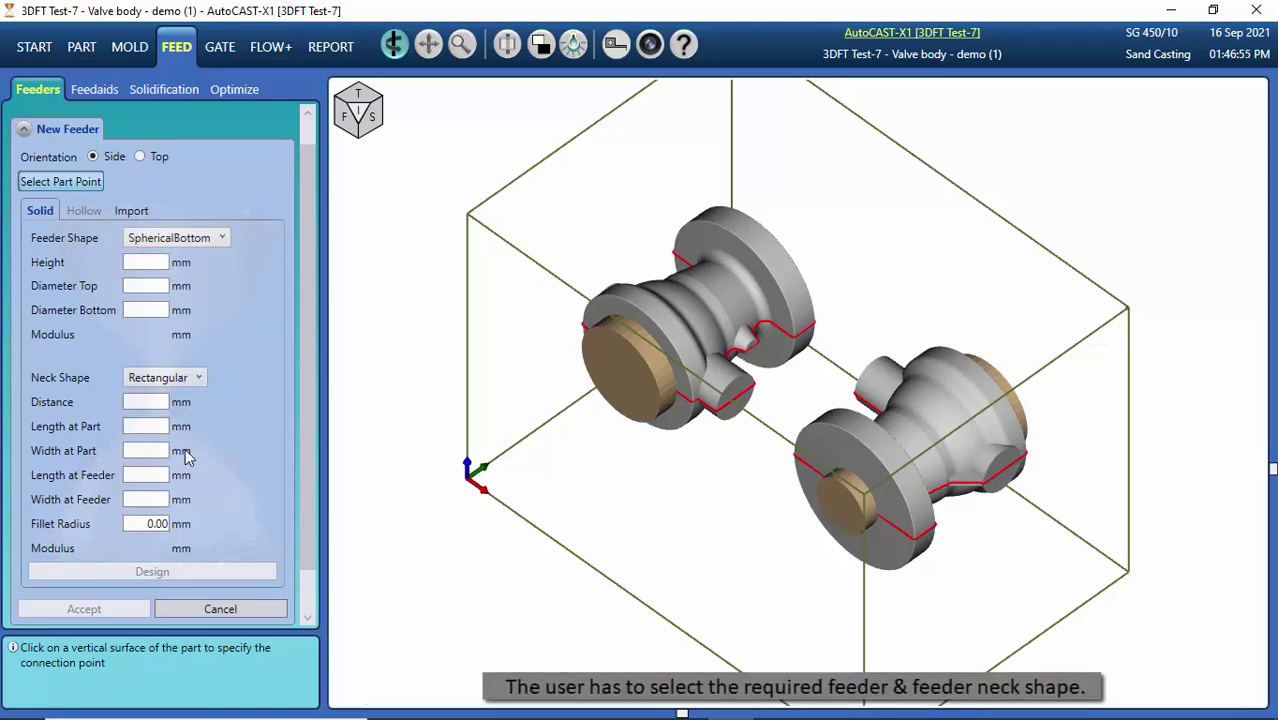
- Connect the side feeder to the end face of the first part's large side boss, design its dimensions automatically and accept it
left_click_drag(634, 486, 650, 407)
scroll(660, 405, "up", 3)
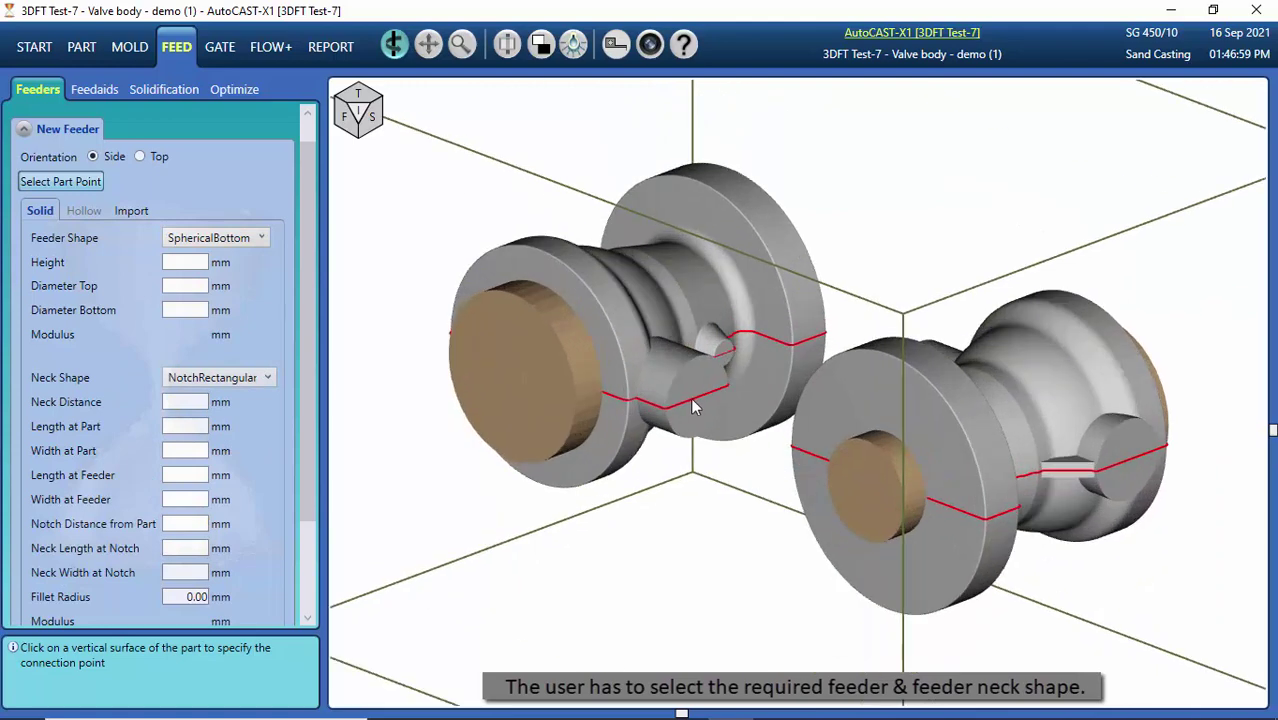
scroll(309, 439, "down", 3)
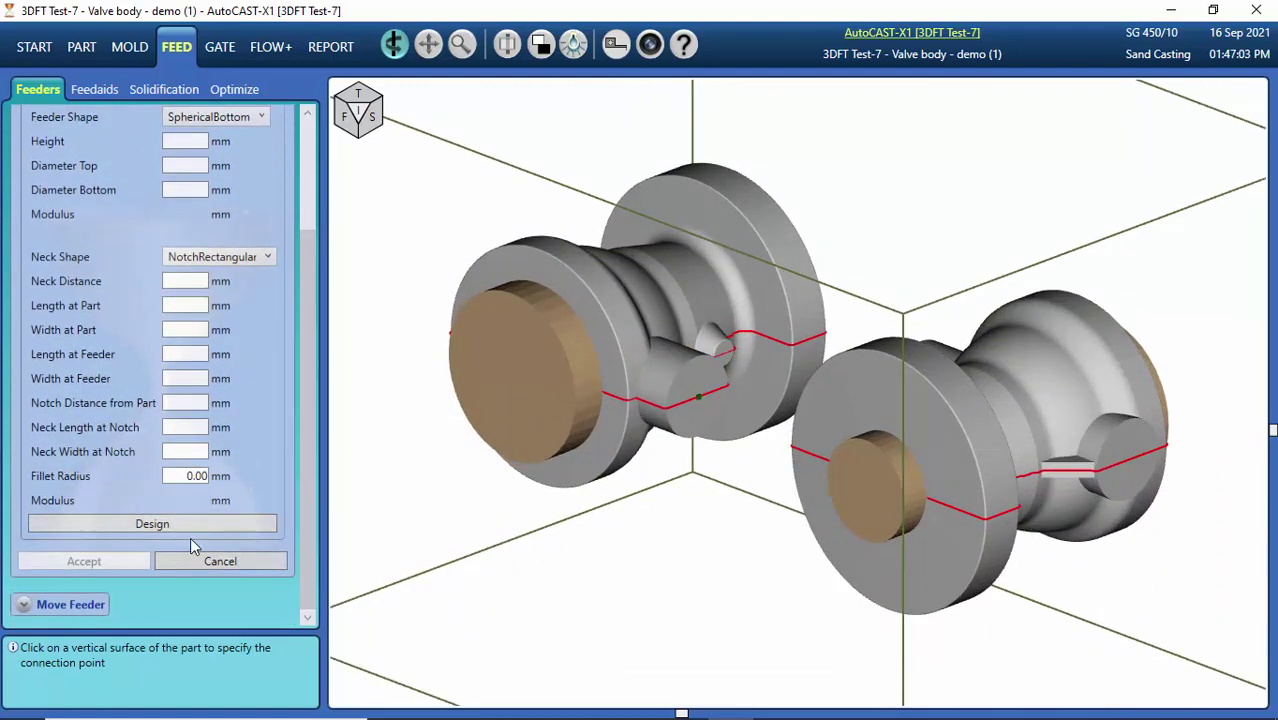
left_click(184, 522)
left_click(103, 561)
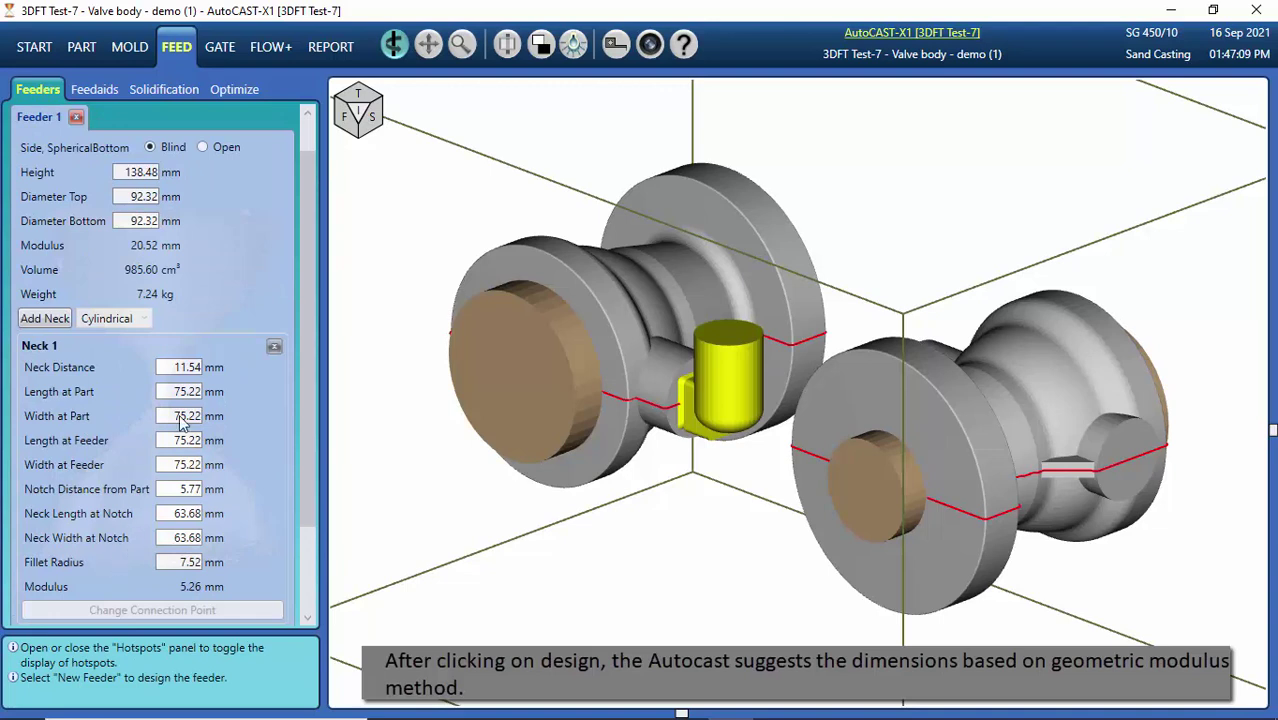
- Resize the side feeder to 250 mm height, 100 mm top and 130 mm bottom diameters, with a 40 mm neck distance, and accept the changes
left_click(310, 118)
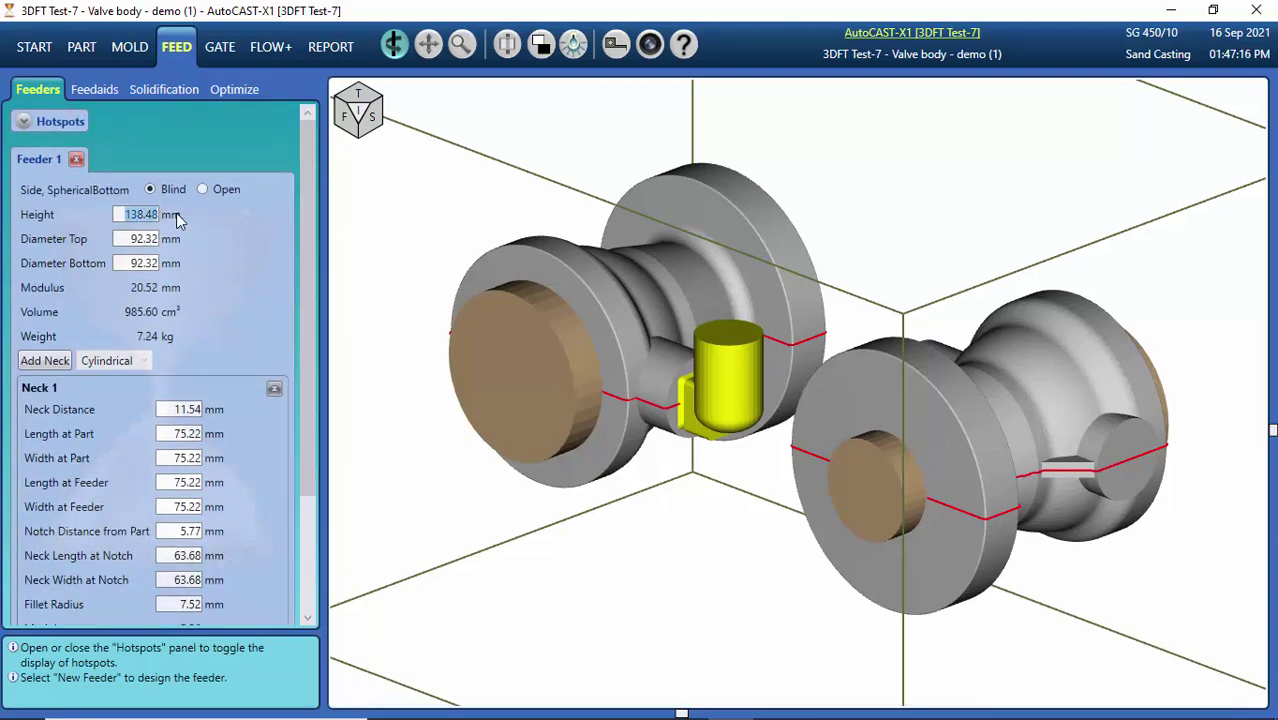
type("250")
key("Tab")
type("130")
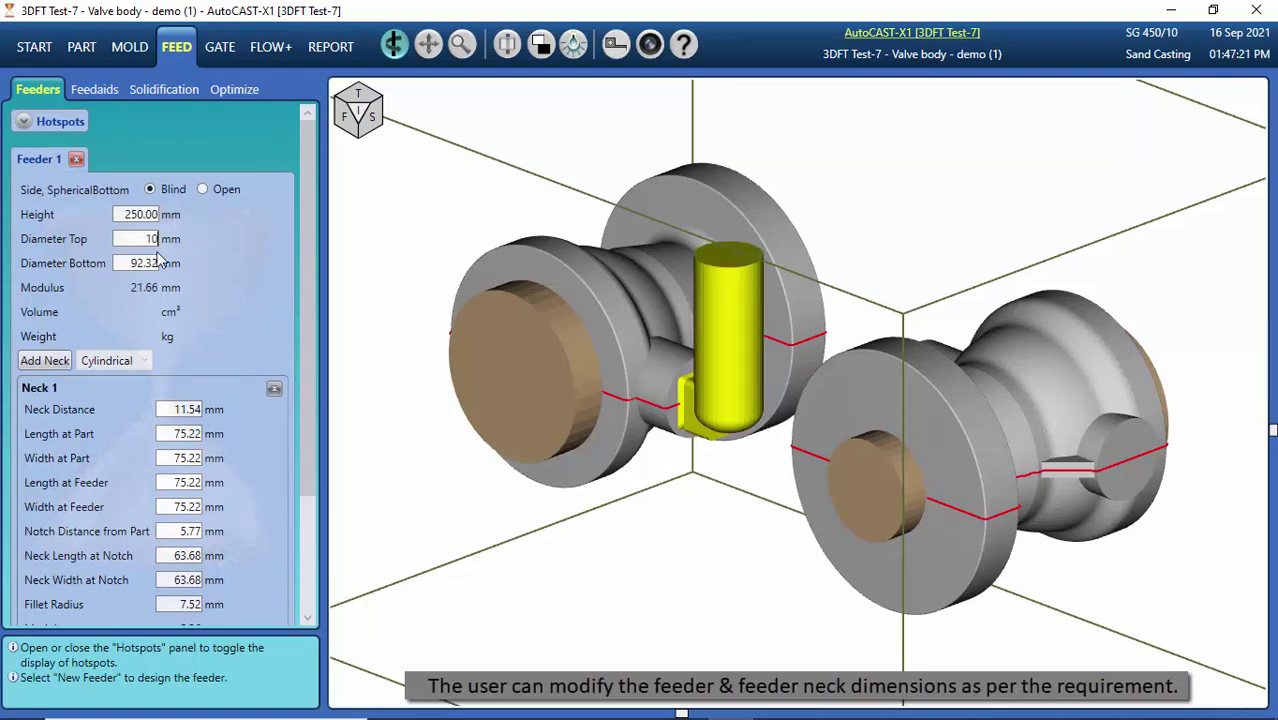
key("Tab")
type("1")
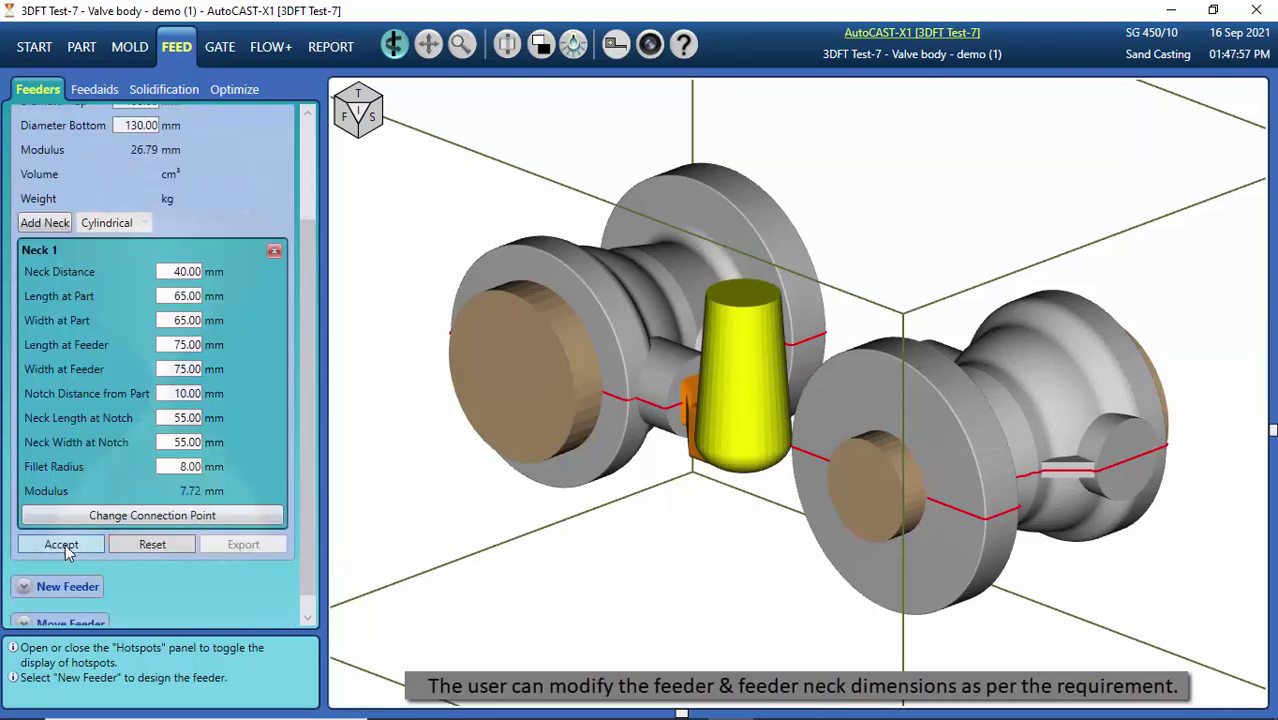
left_click(61, 544)
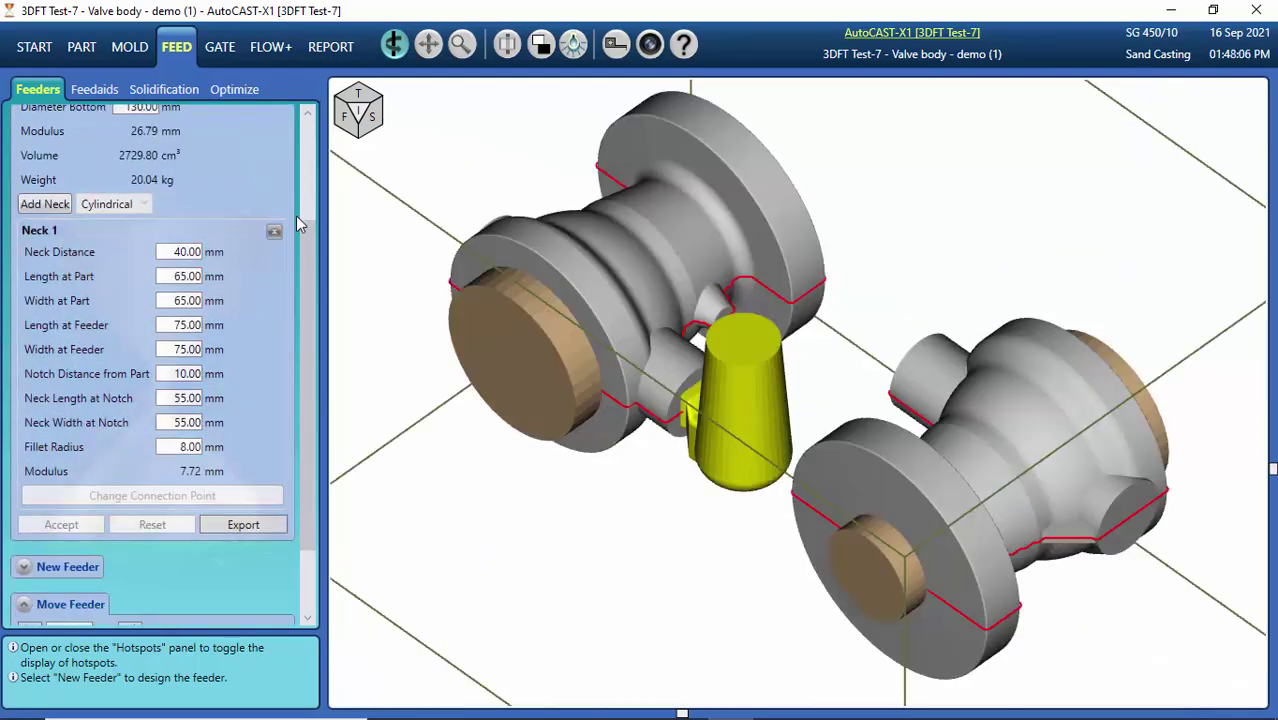
- Add a second NotchRectangular neck connecting the side feeder to the facing flange rim of the second part and accept it
scroll(311, 277, "up", 3)
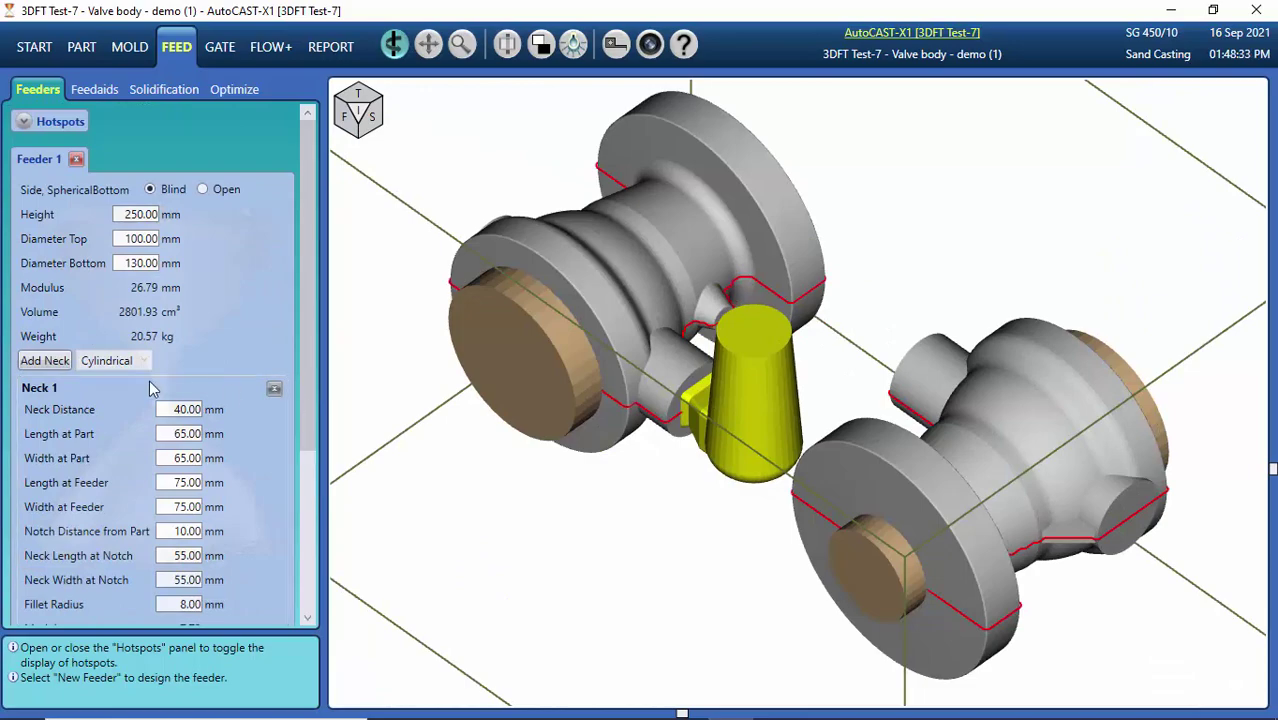
left_click(44, 360)
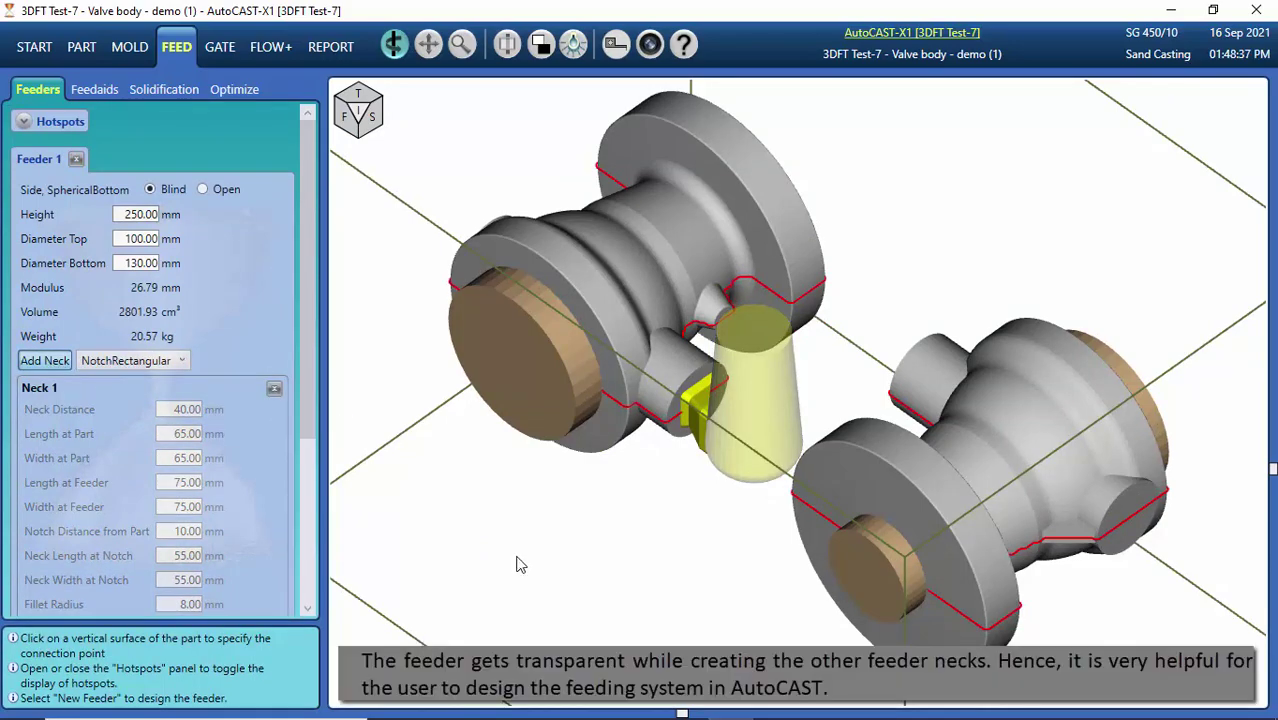
left_click_drag(528, 562, 1071, 408)
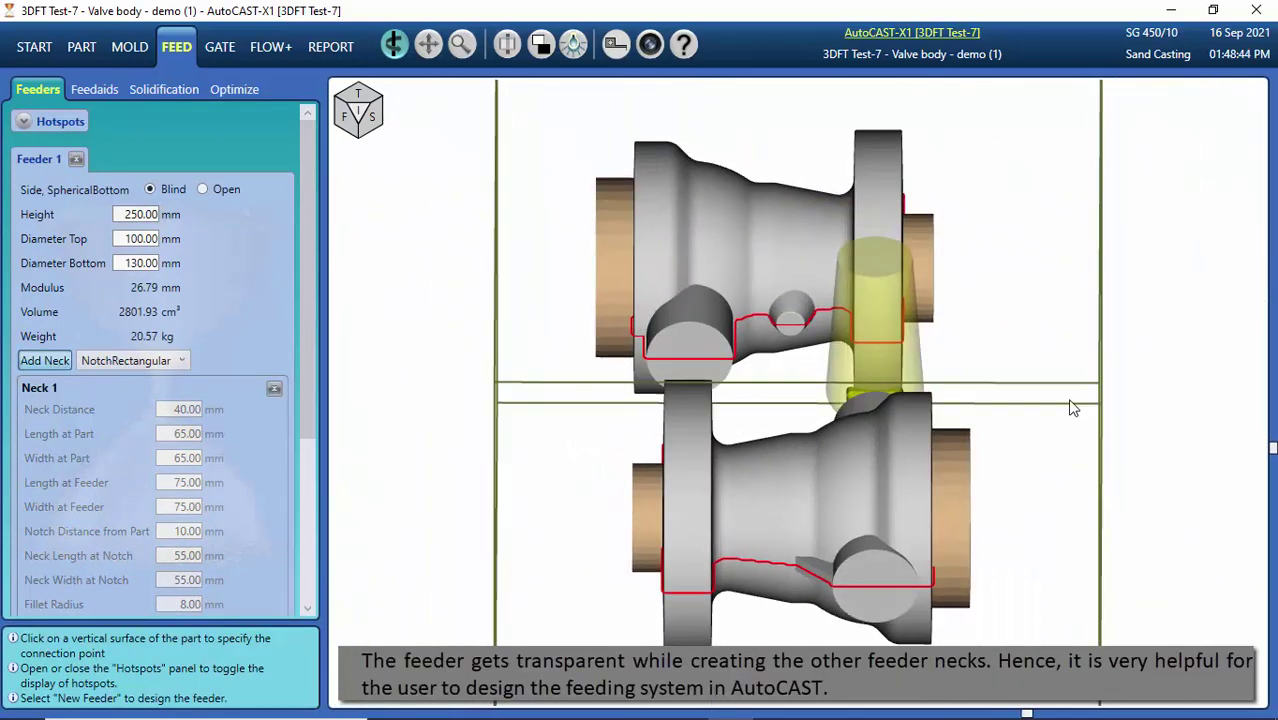
left_click(877, 346)
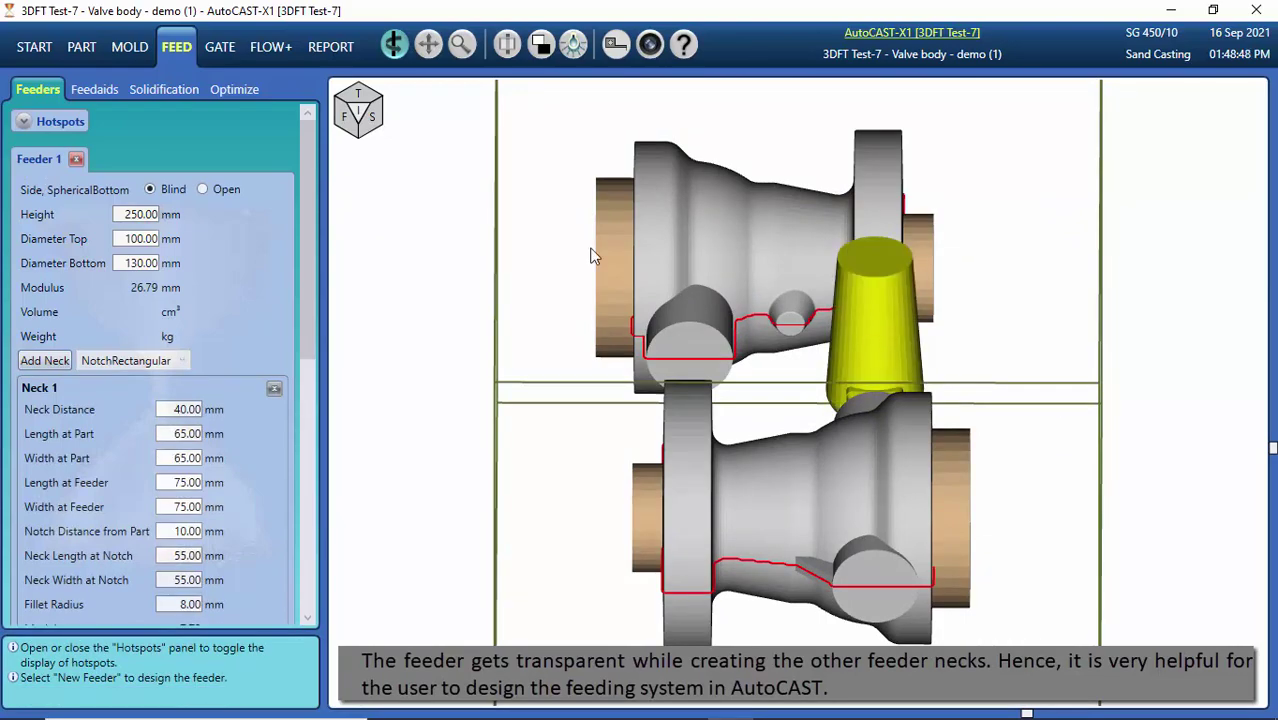
left_click(348, 118)
left_click(348, 118)
left_click(360, 108)
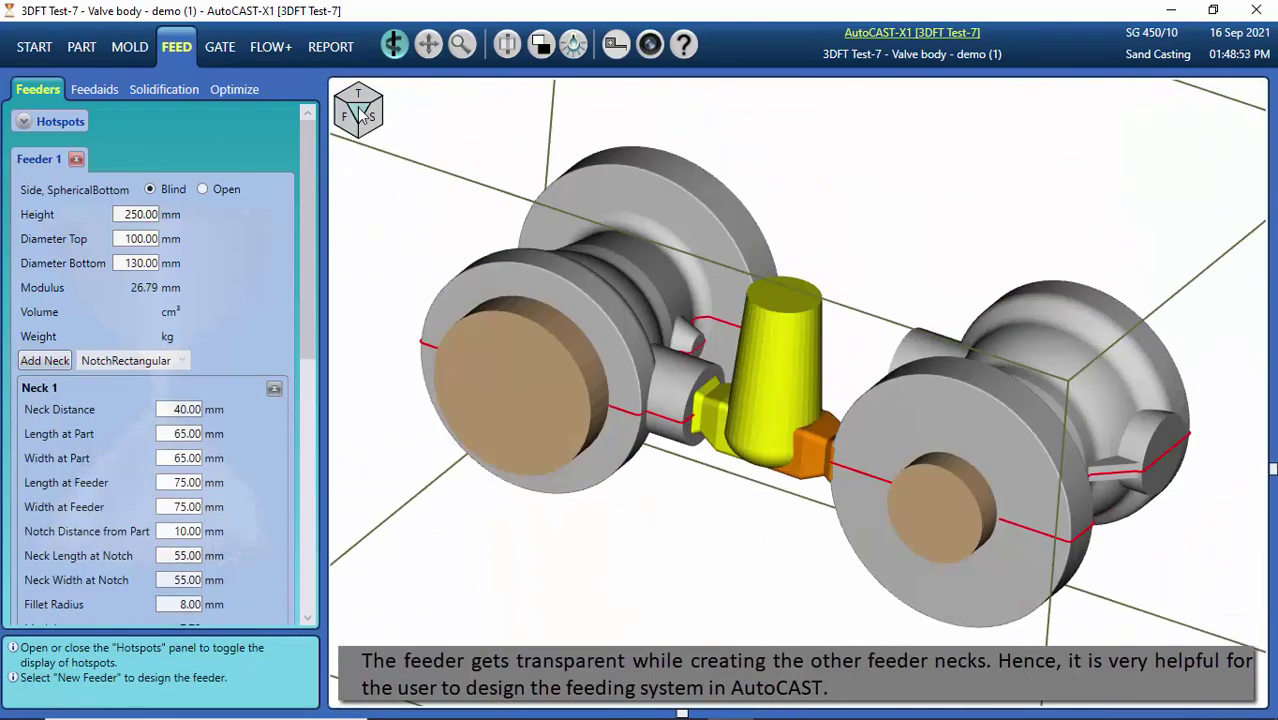
scroll(258, 430, "down", 5)
scroll(258, 435, "down", 2)
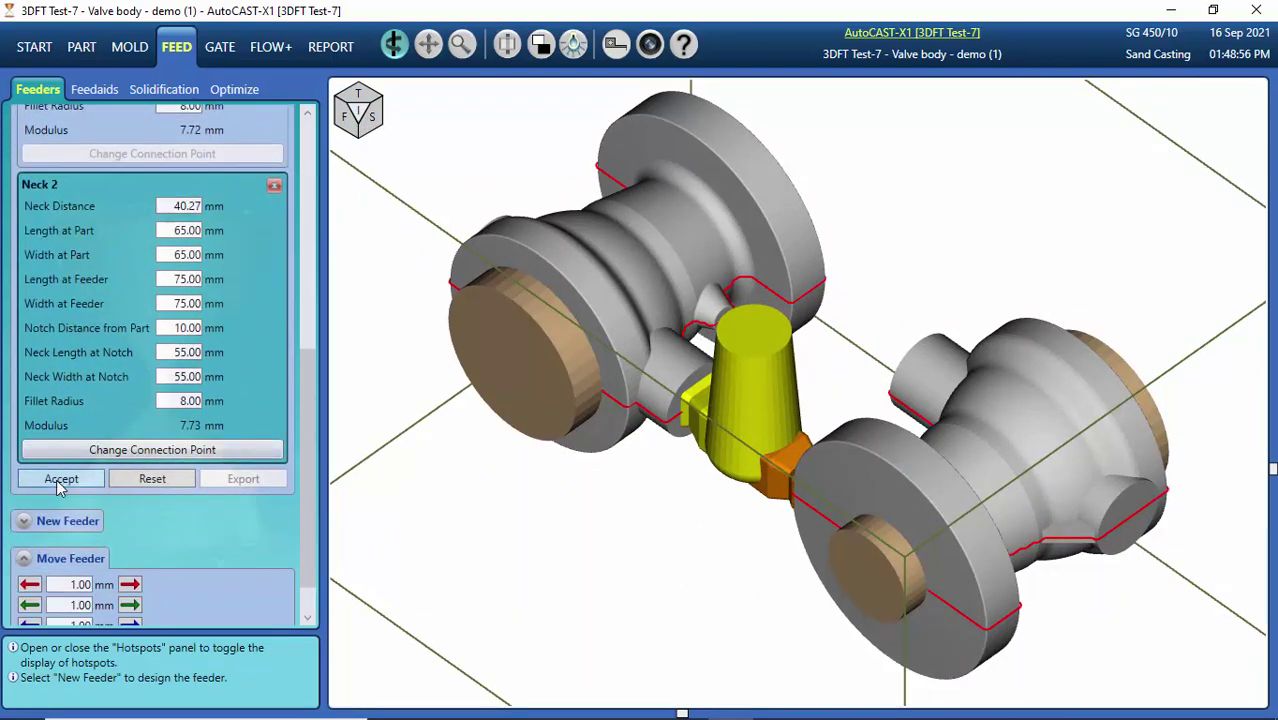
left_click(56, 479)
- Add a solid cylindrical top feeder on the rear flange of the first part and display the hotspots again
left_click(70, 481)
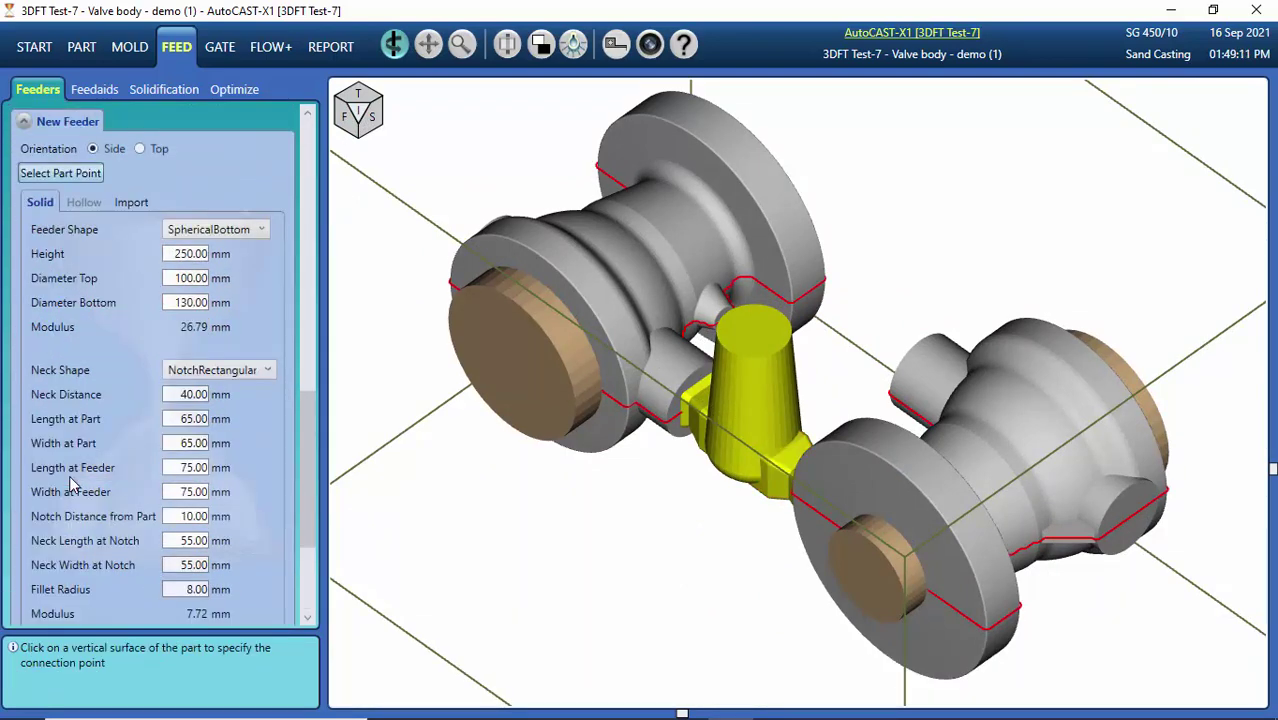
left_click(140, 149)
left_click(236, 230)
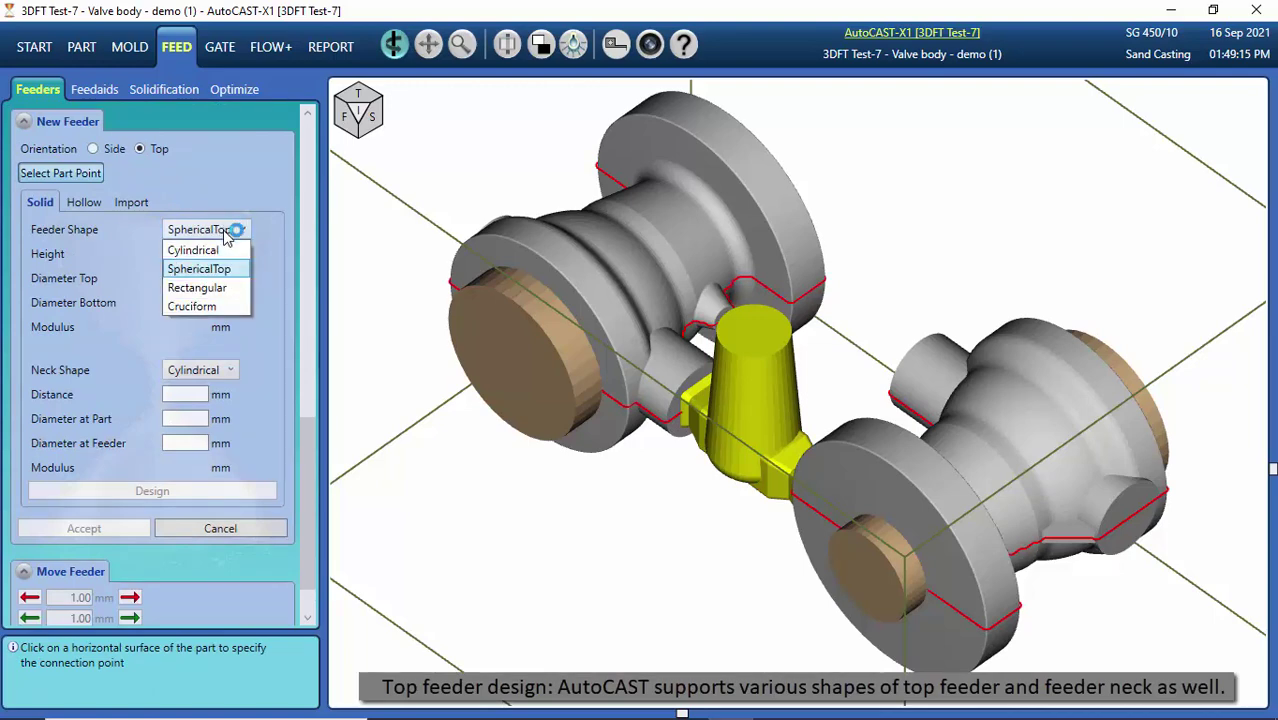
left_click(226, 252)
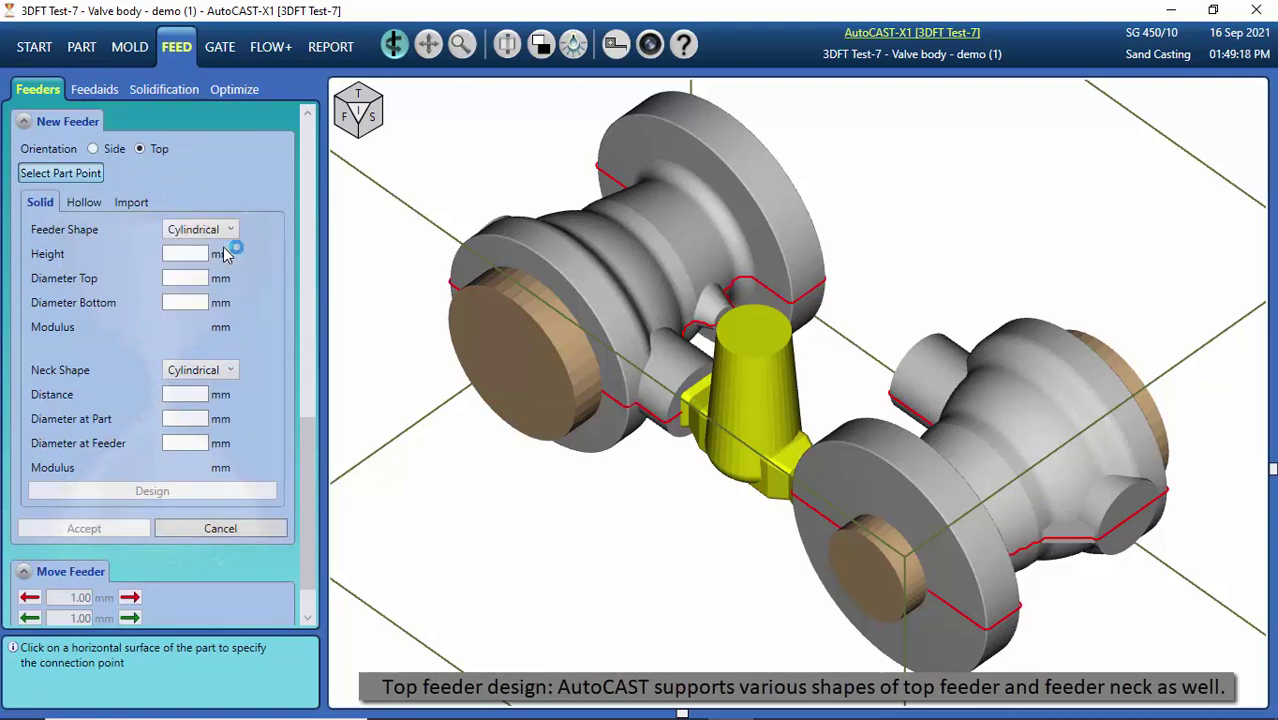
left_click(234, 371)
left_click(234, 378)
left_click(346, 115)
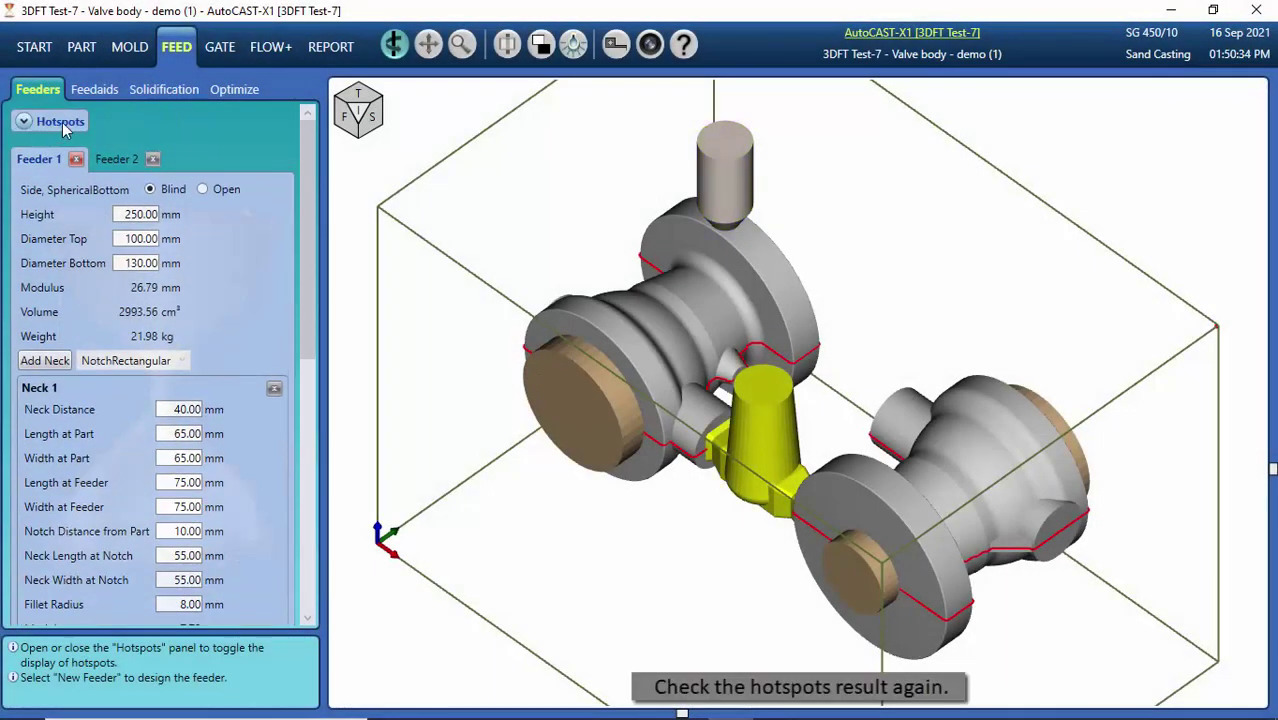
left_click(62, 124)
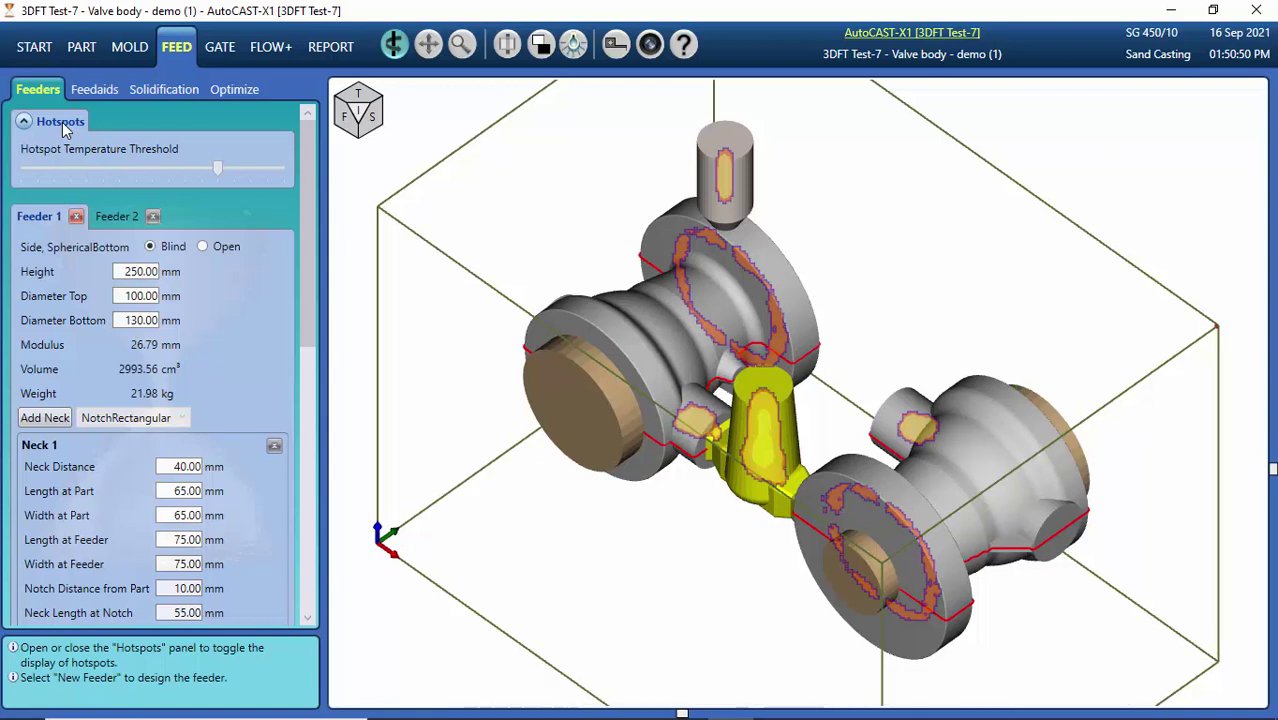
- Add a 10 mm thick exothermic sleeve around the side feeder and accept it
left_click(94, 91)
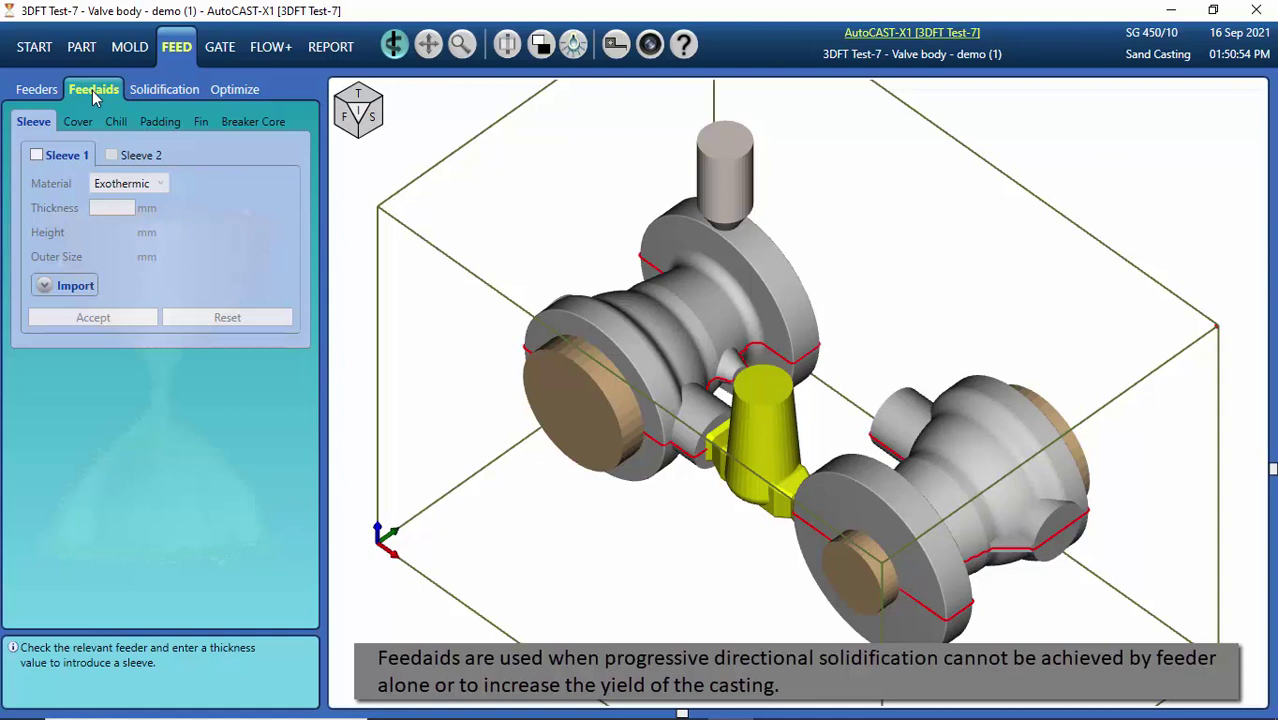
left_click(36, 156)
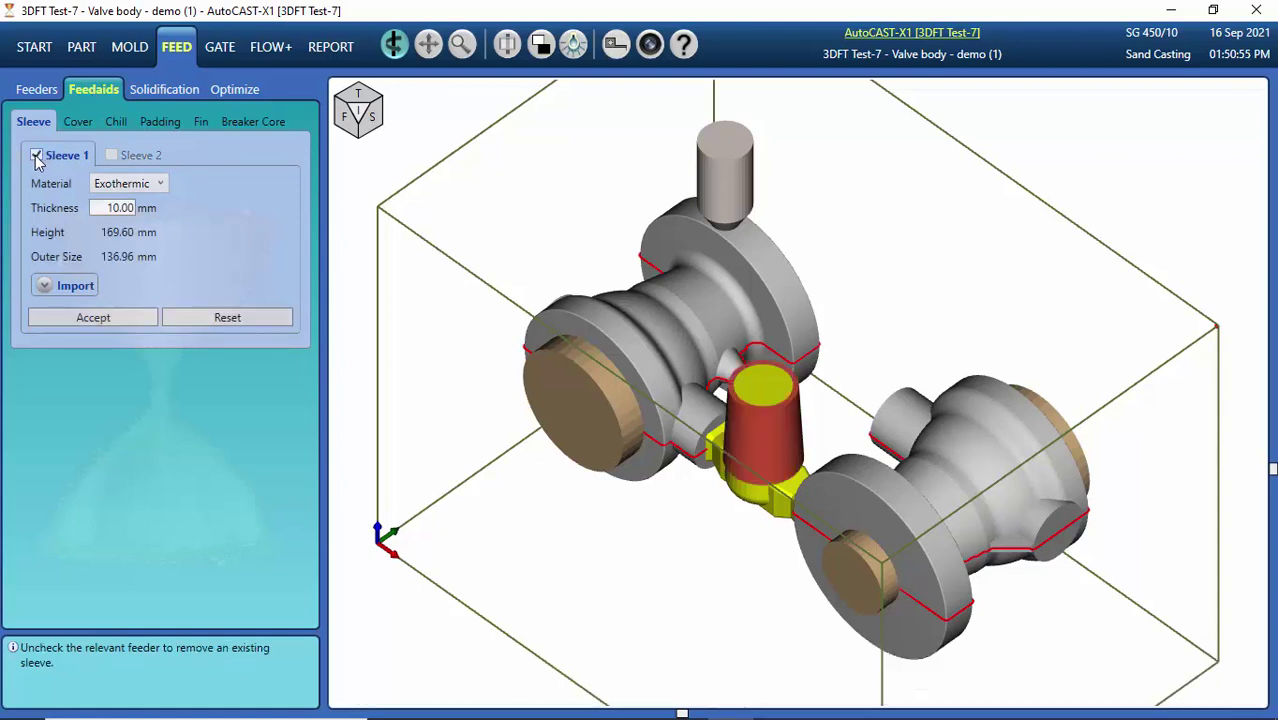
left_click(108, 318)
- Add an exothermic sleeve around the top feeder, set its thickness to 10 mm and accept it
left_click(134, 158)
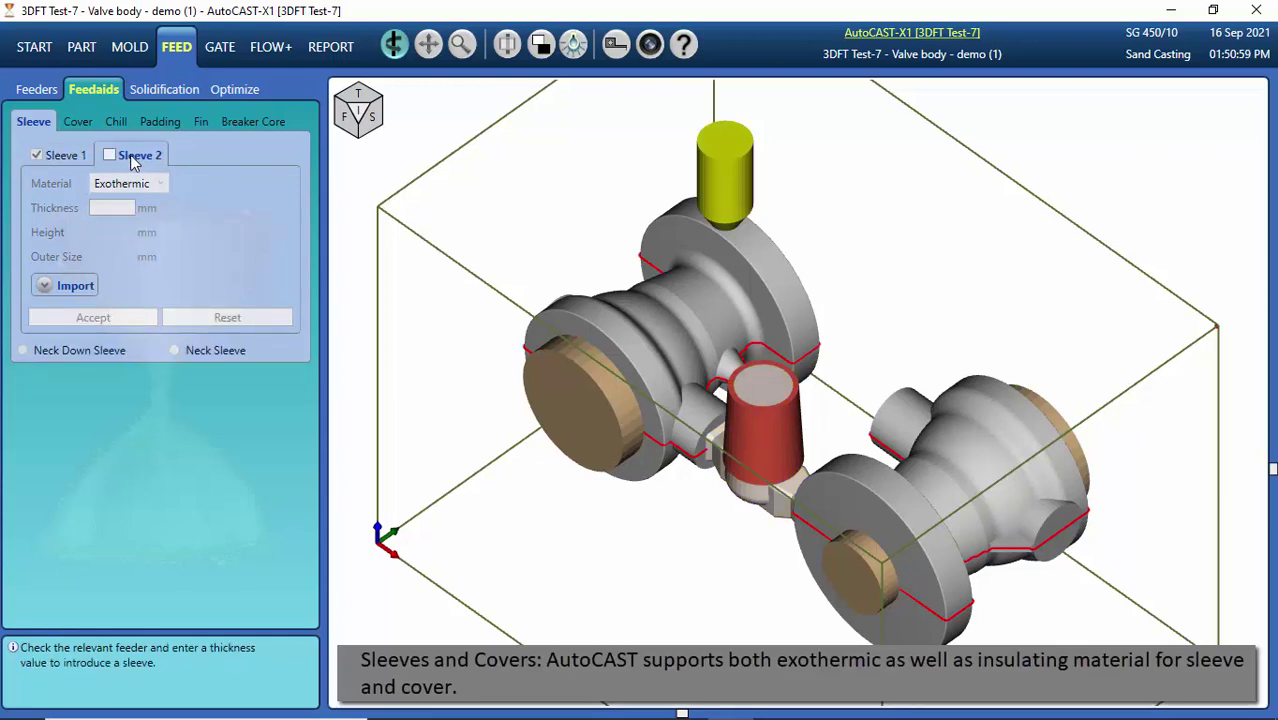
left_click(109, 157)
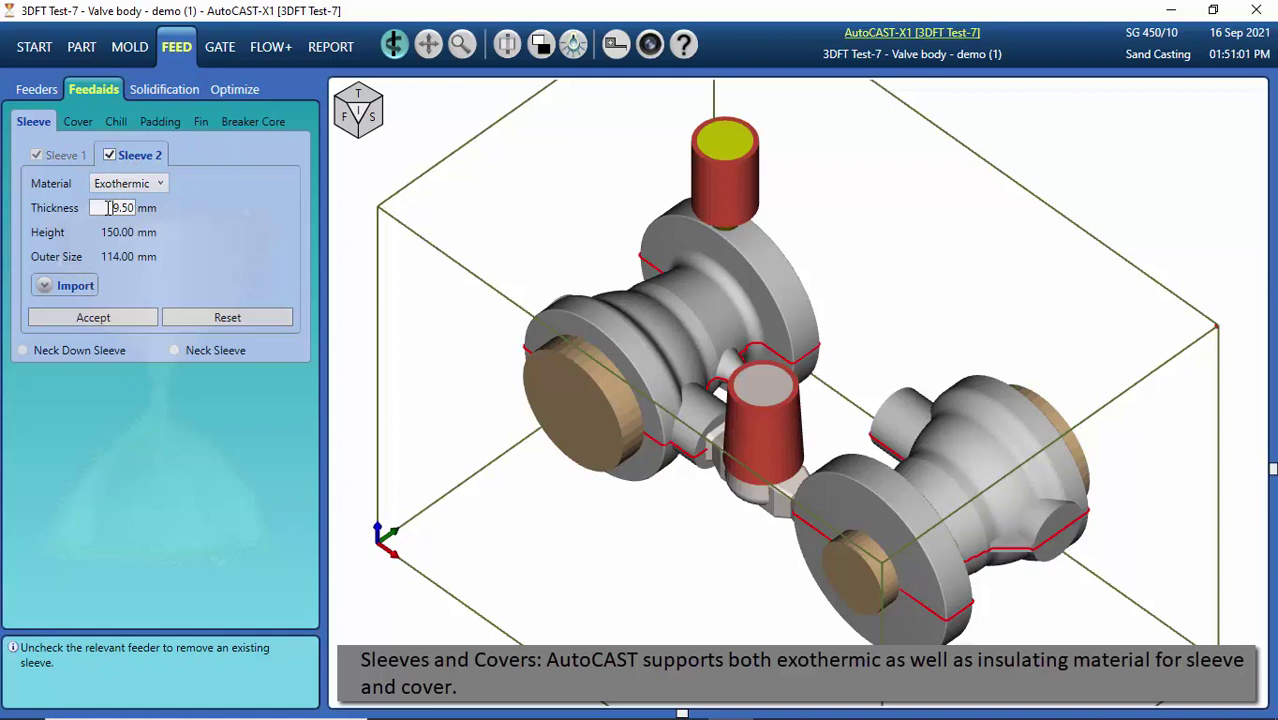
double_click(108, 207)
key("BackSpace")
type("10")
key("Return")
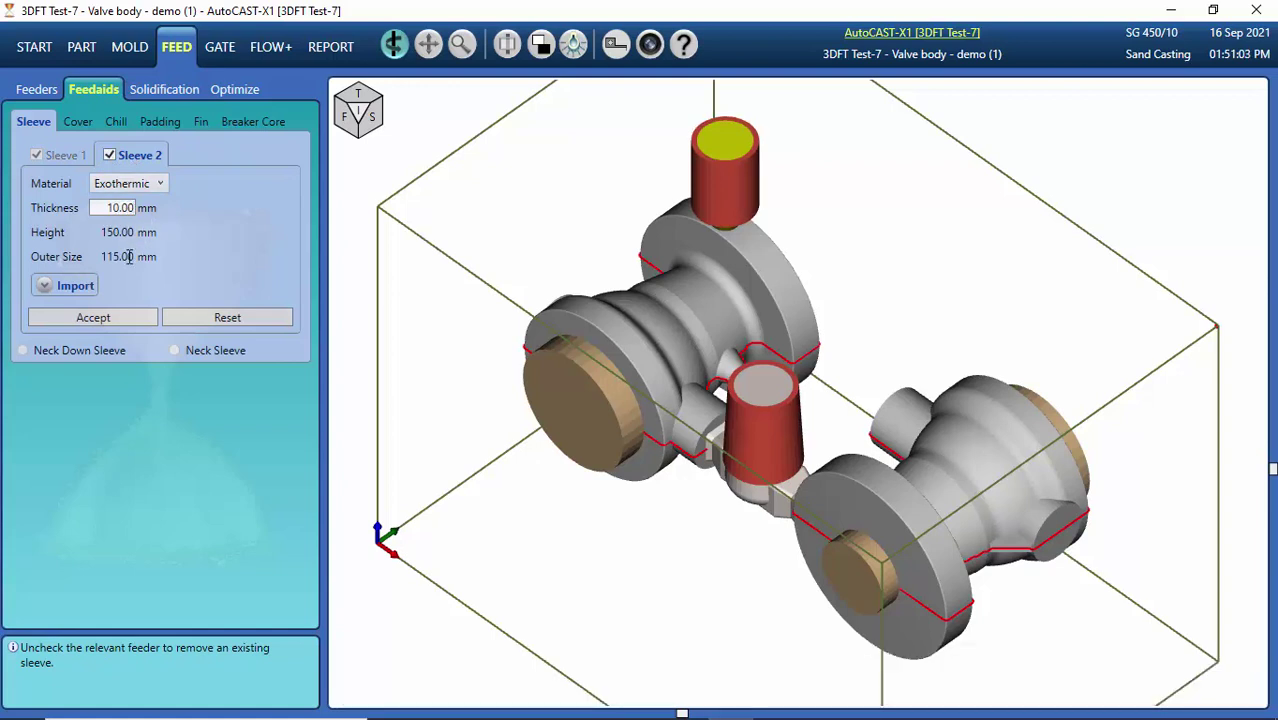
left_click(112, 318)
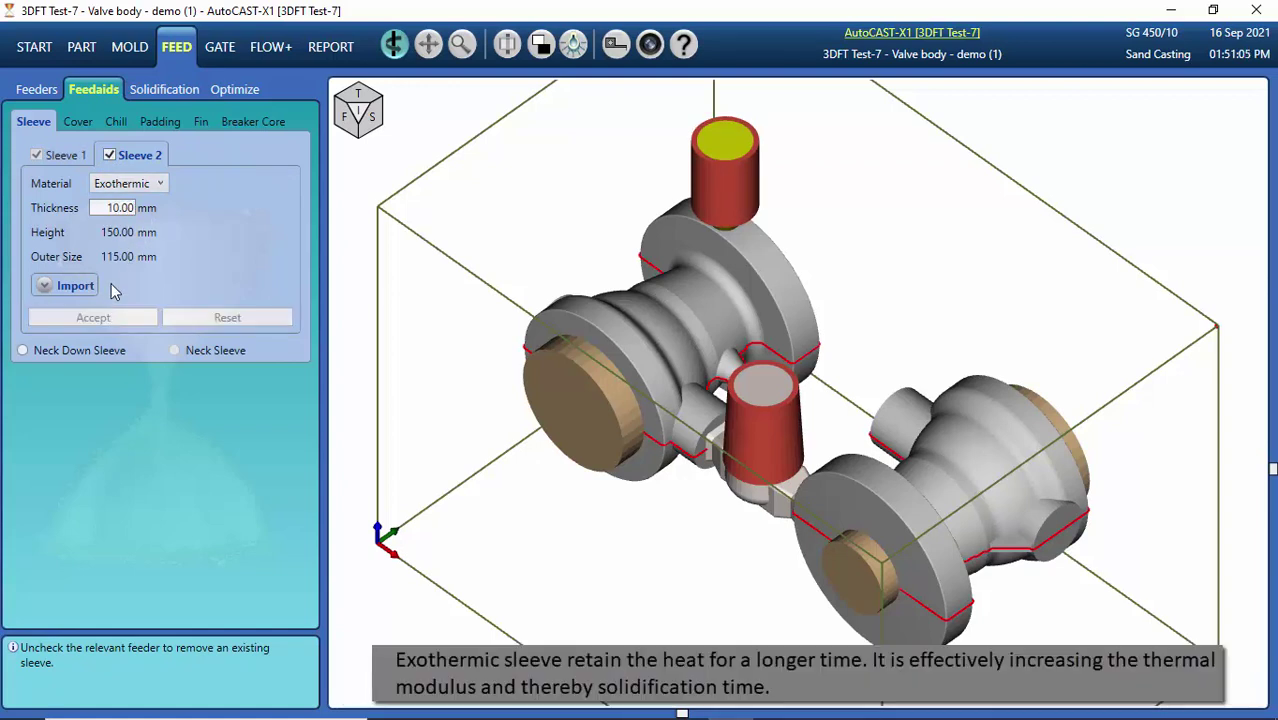
- Add 10 mm thick exothermic covers to both the side feeder and the top feeder, accepting each one
left_click(84, 125)
left_click(37, 156)
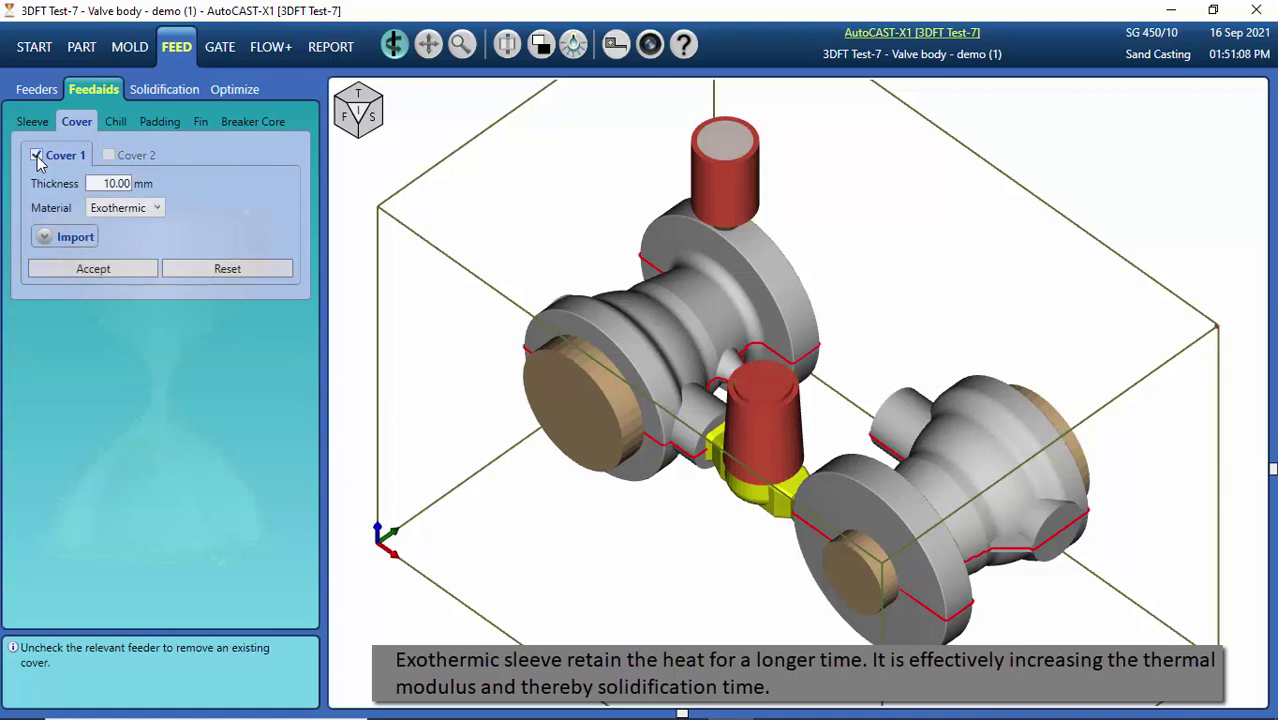
left_click(108, 272)
left_click(130, 156)
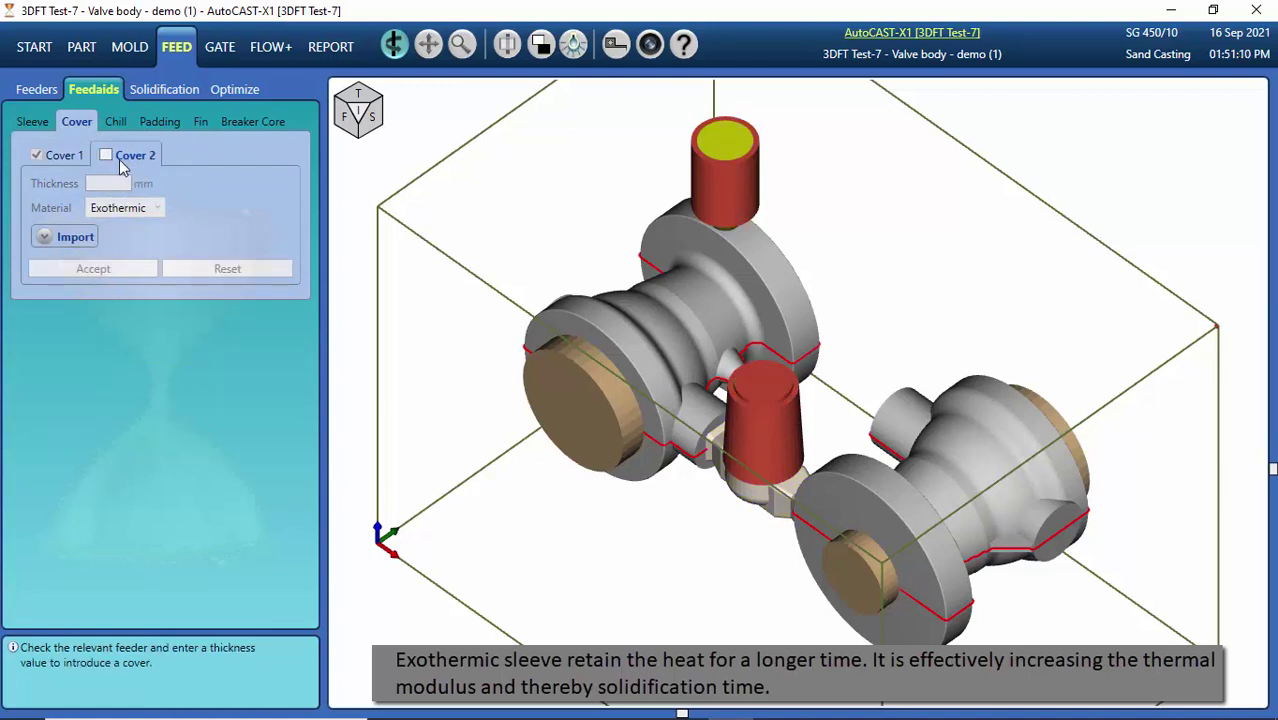
left_click(107, 155)
left_click(112, 270)
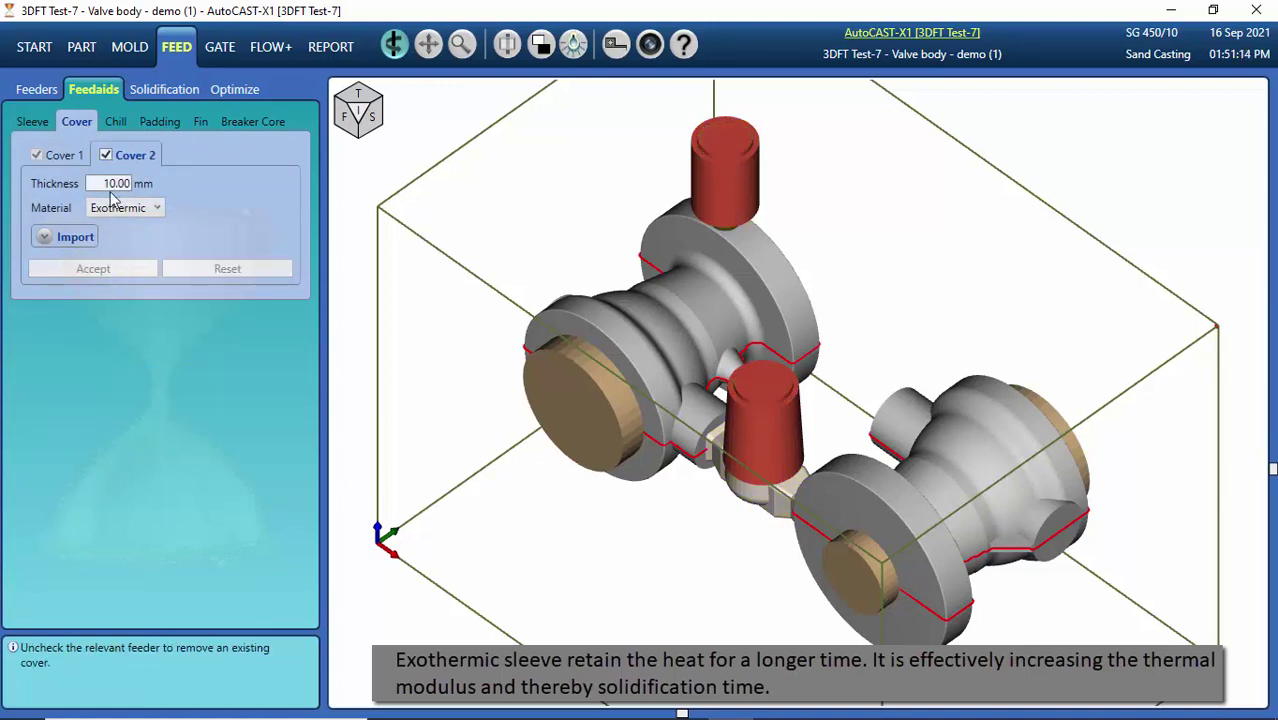
- Start a new solid circular external Cast Iron Chill and place its connection point on the end face of the second part's outer side boss
left_click(115, 122)
left_click(72, 156)
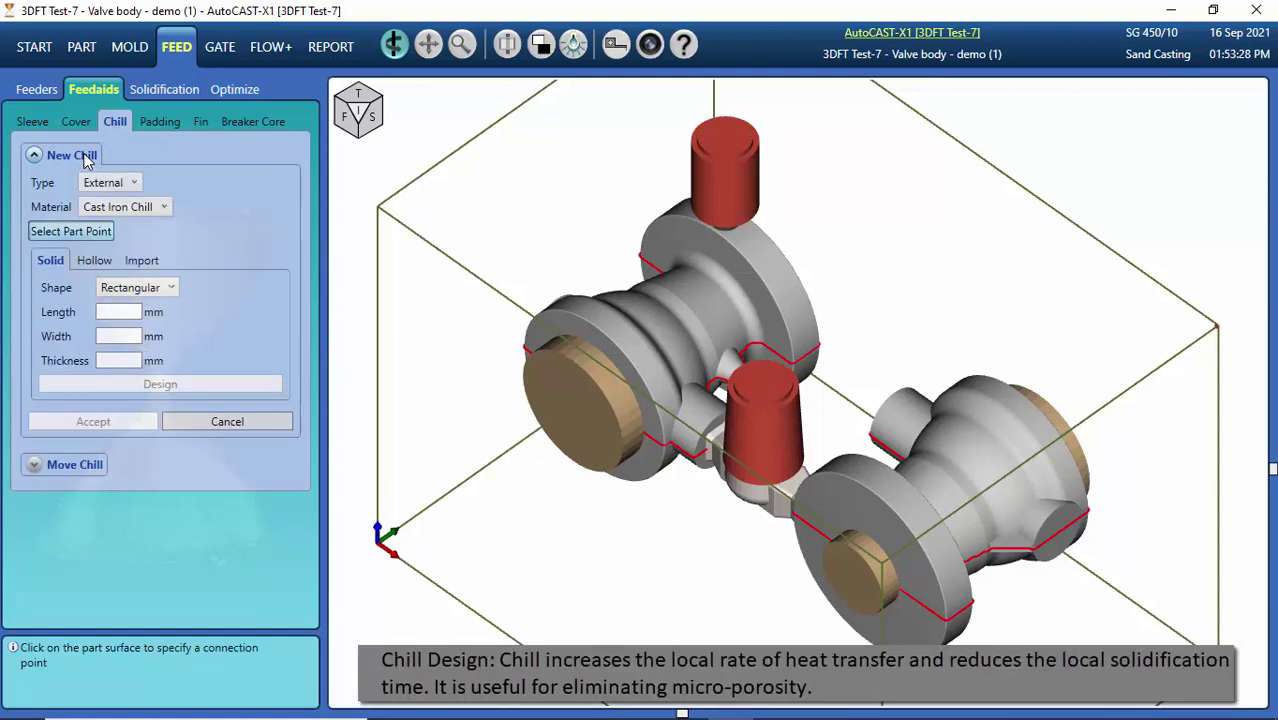
left_click(160, 288)
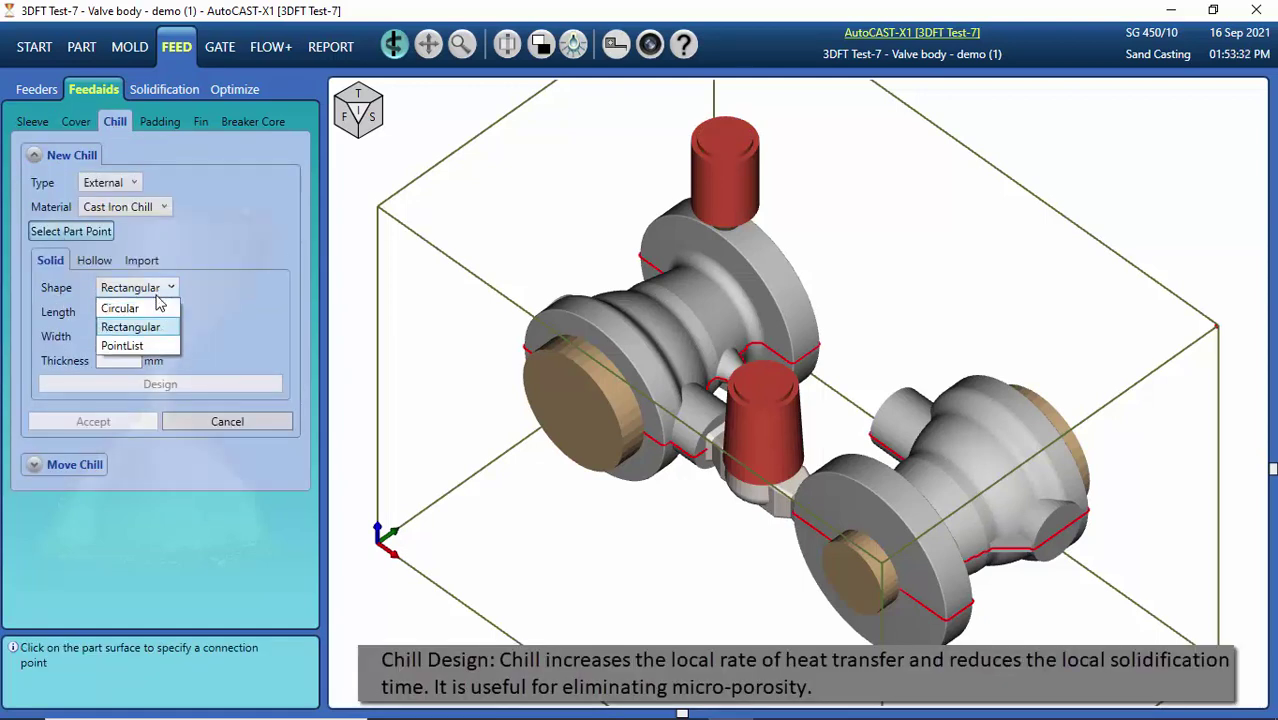
left_click(140, 328)
left_click(377, 124)
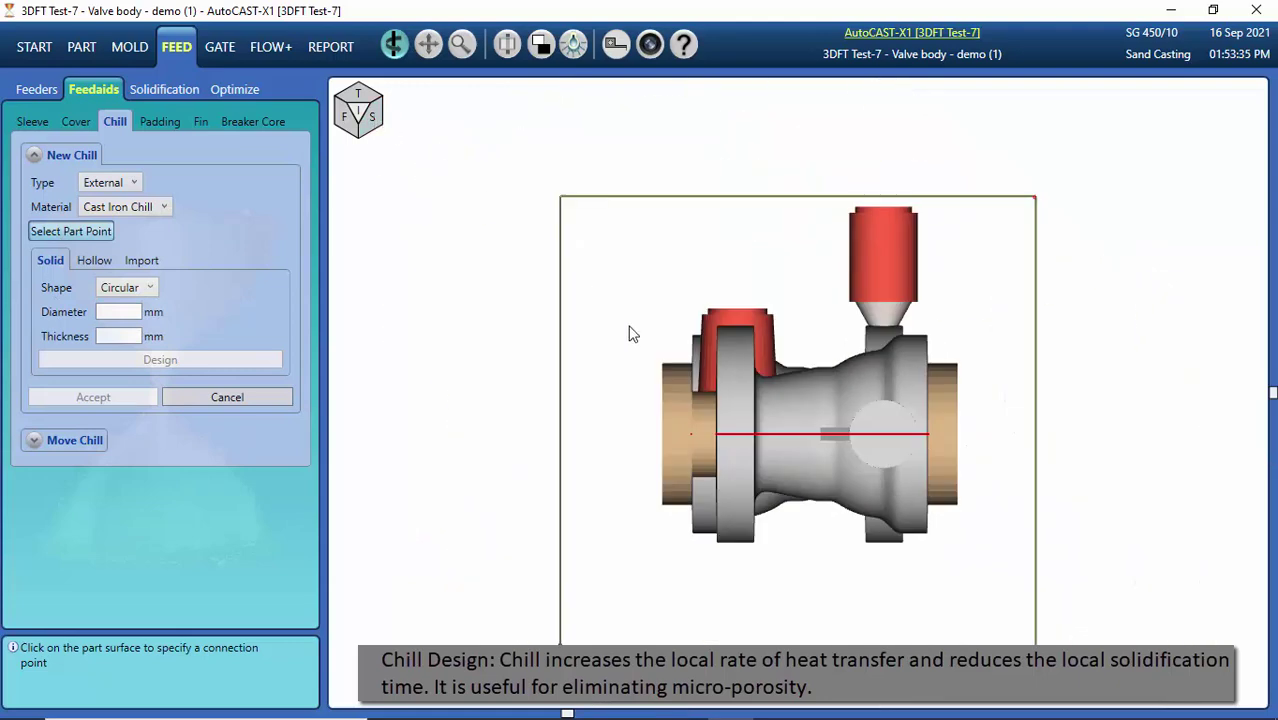
left_click(881, 434)
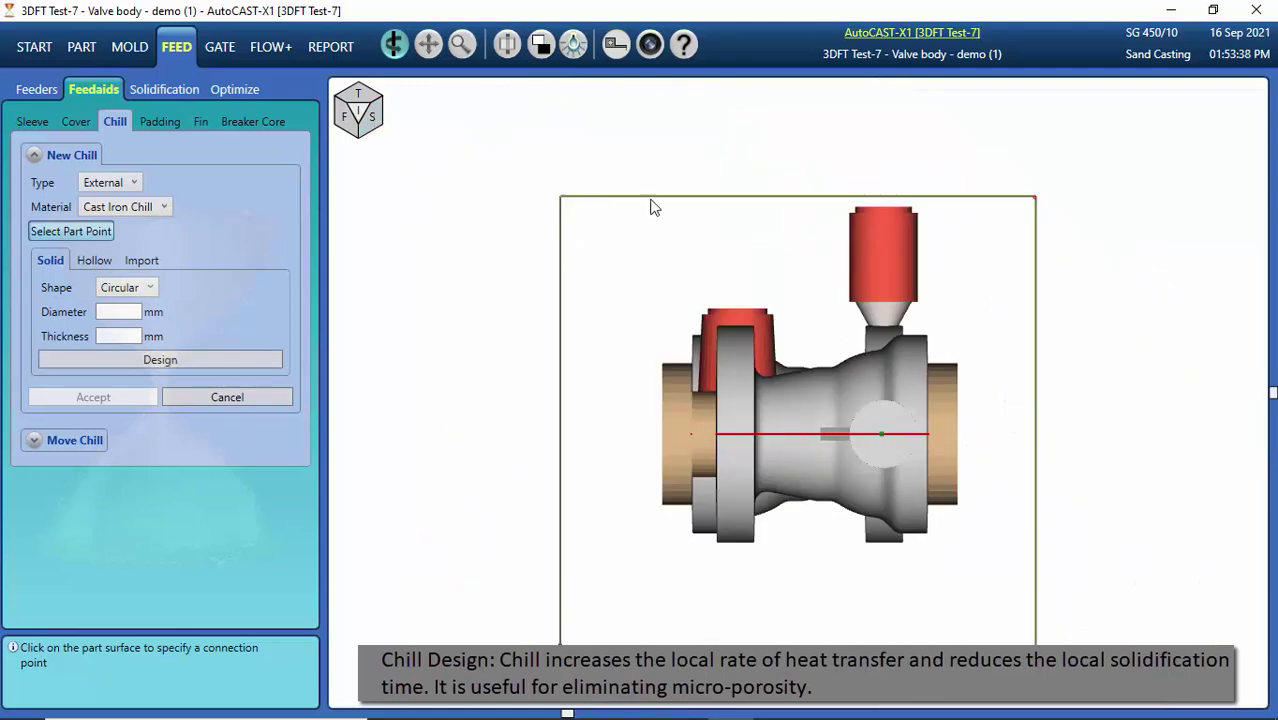
- Design the circular chill automatically, set its diameter to 80 mm and thickness to 40 mm, and accept it
left_click(428, 45)
left_click(170, 360)
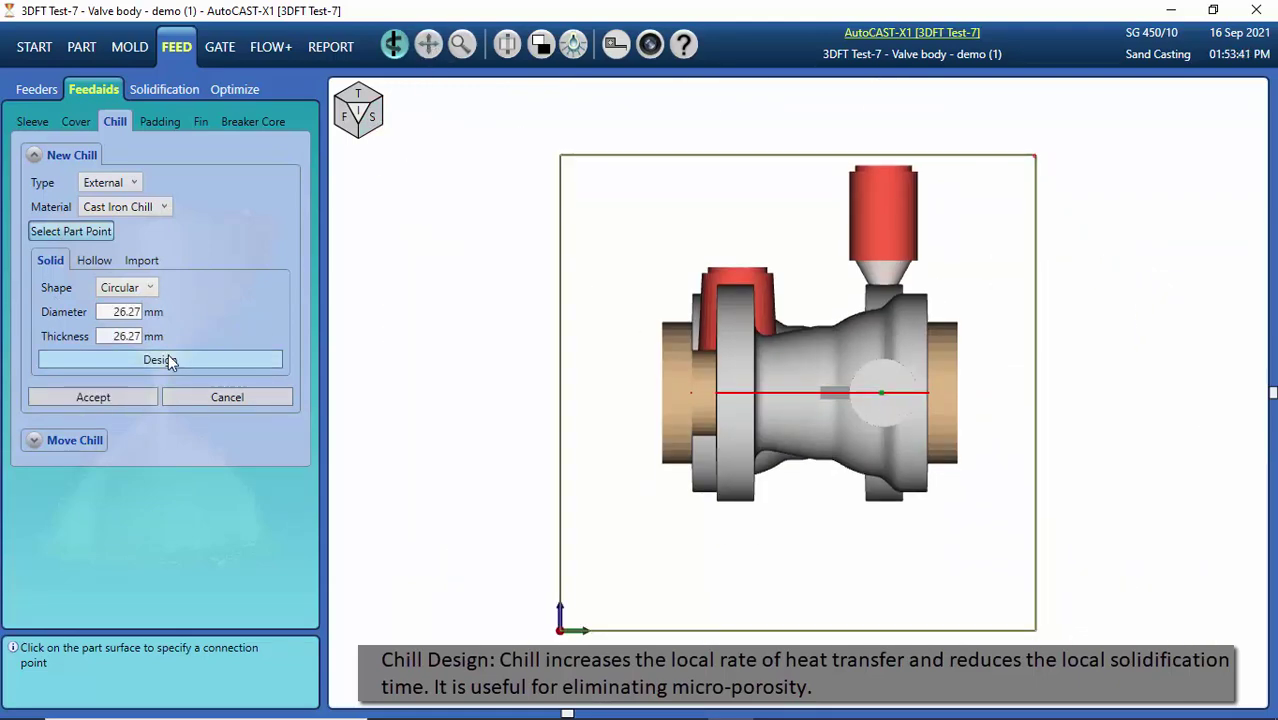
left_click(112, 397)
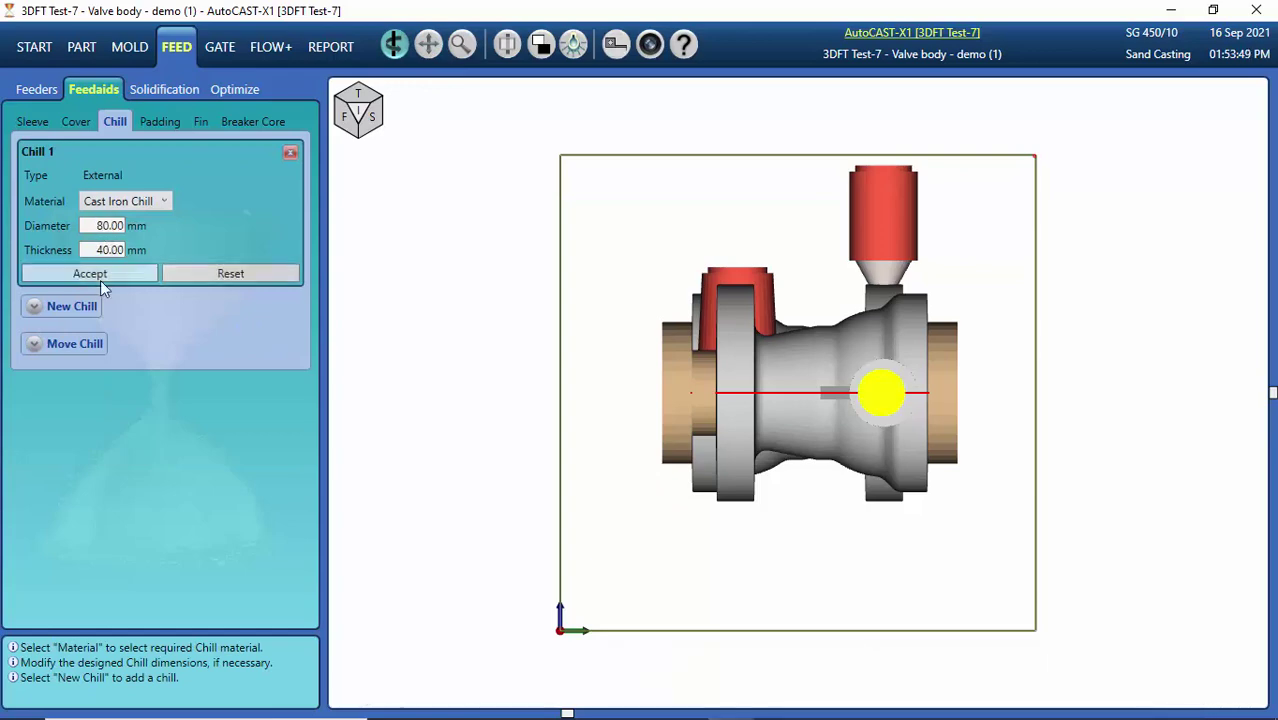
left_click(100, 276)
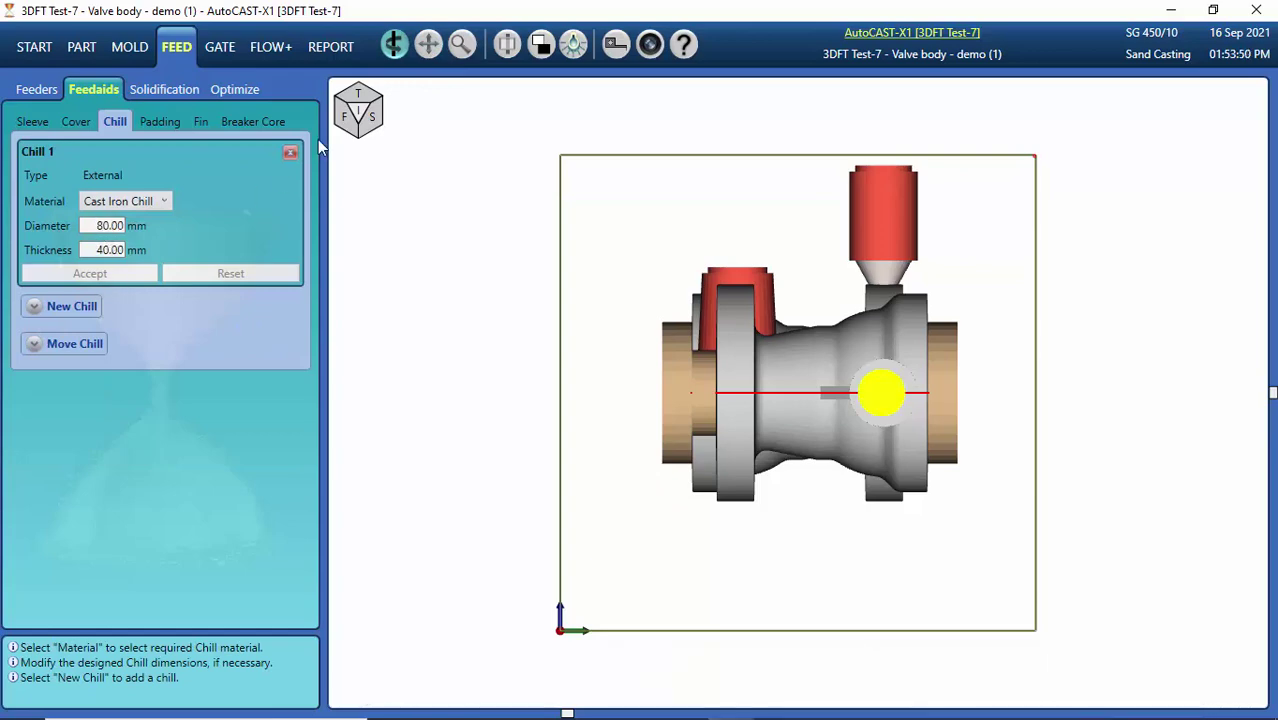
- Start a new solid external Cast Iron Chill with the PointList shape
left_click(358, 112)
left_click(90, 306)
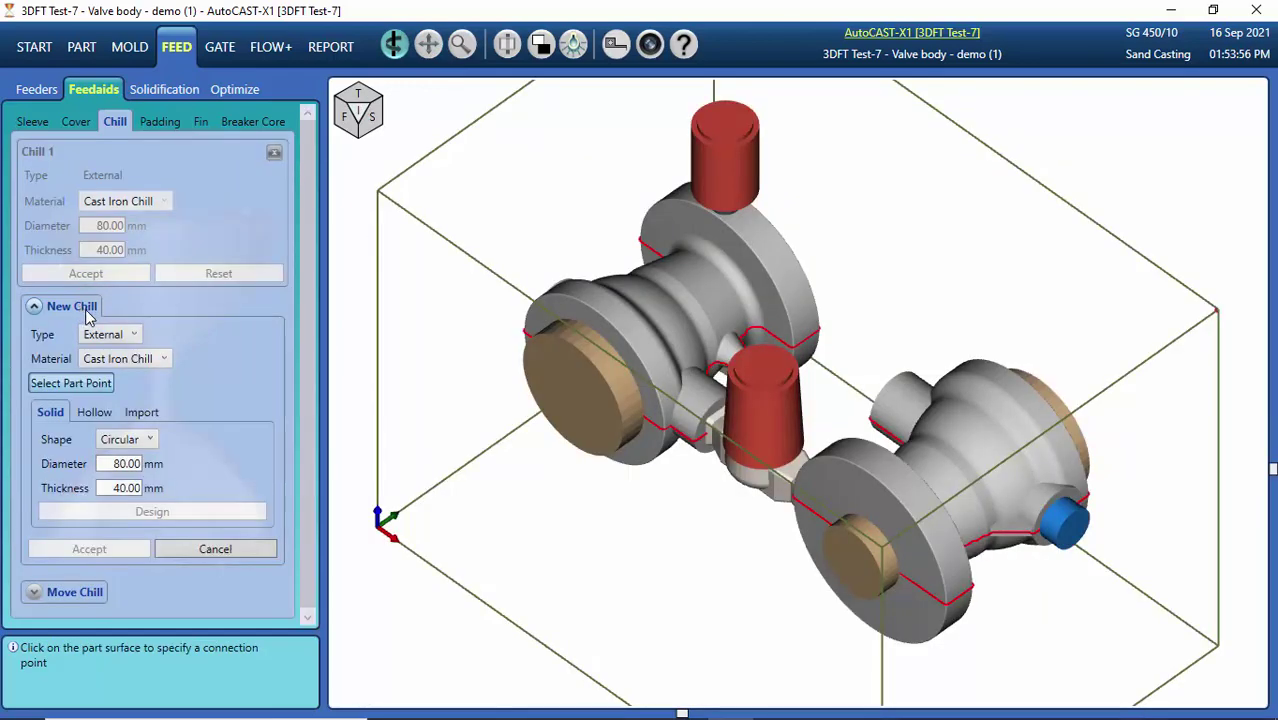
left_click(124, 439)
left_click(114, 496)
left_click(345, 116)
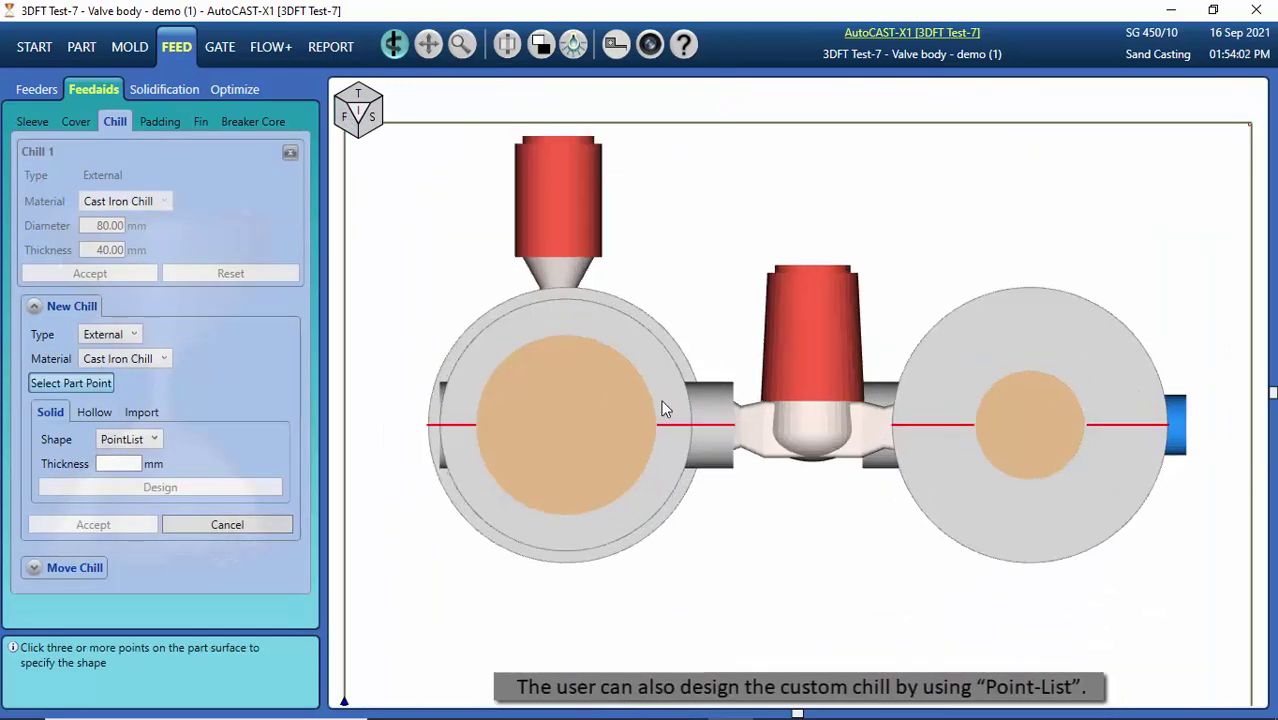
- Outline the chill on the second part's front flange face beside the core, design it with 50 mm thickness and accept it
left_click(1099, 422)
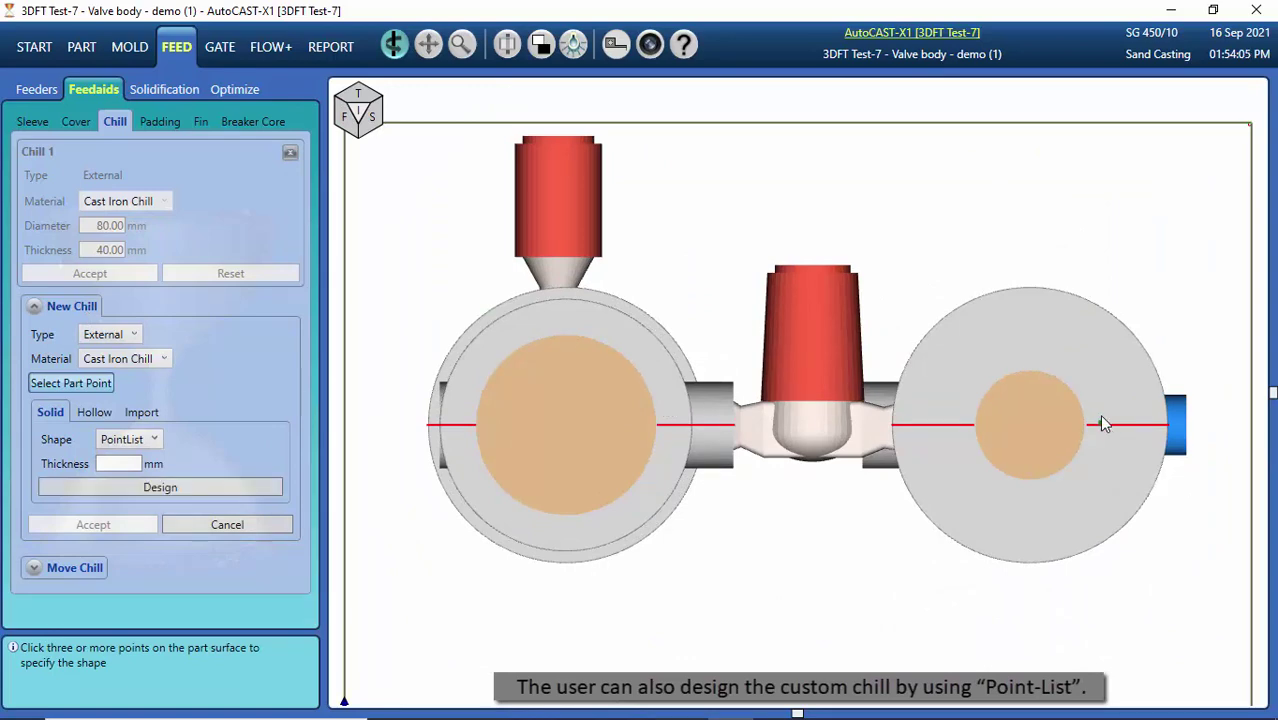
left_click(1086, 447)
left_click(160, 487)
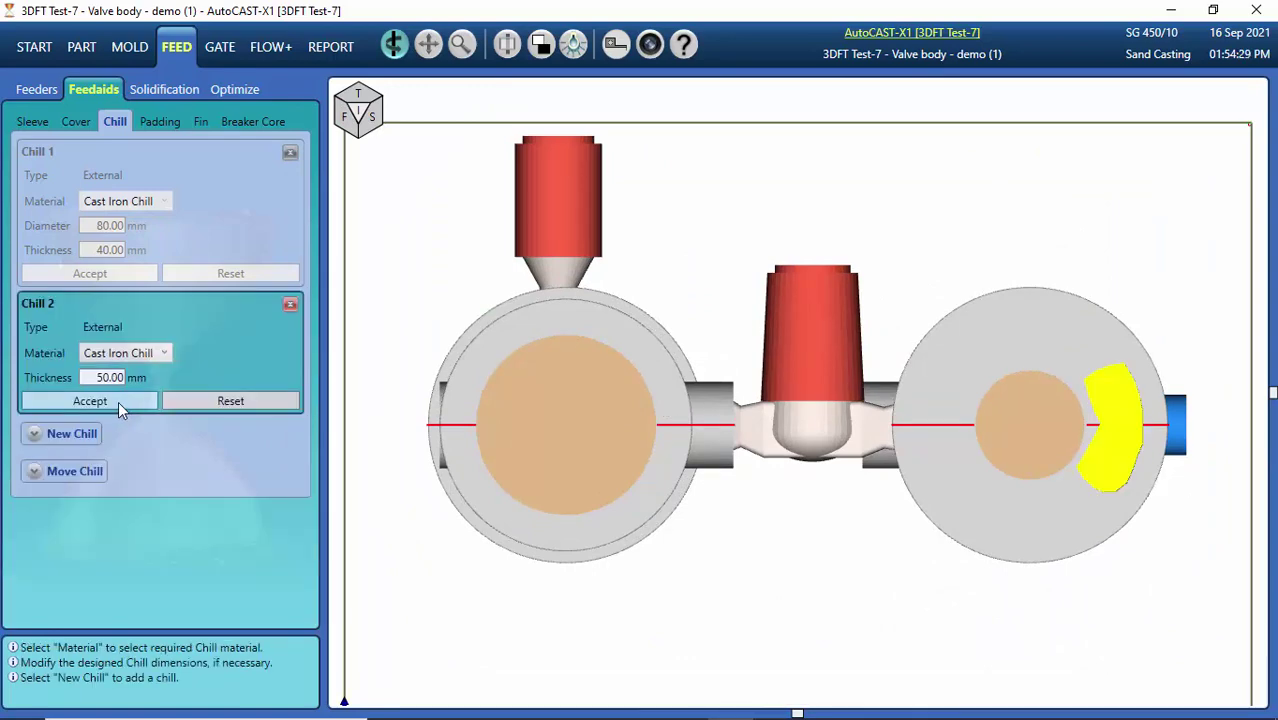
left_click(118, 401)
left_click(364, 113)
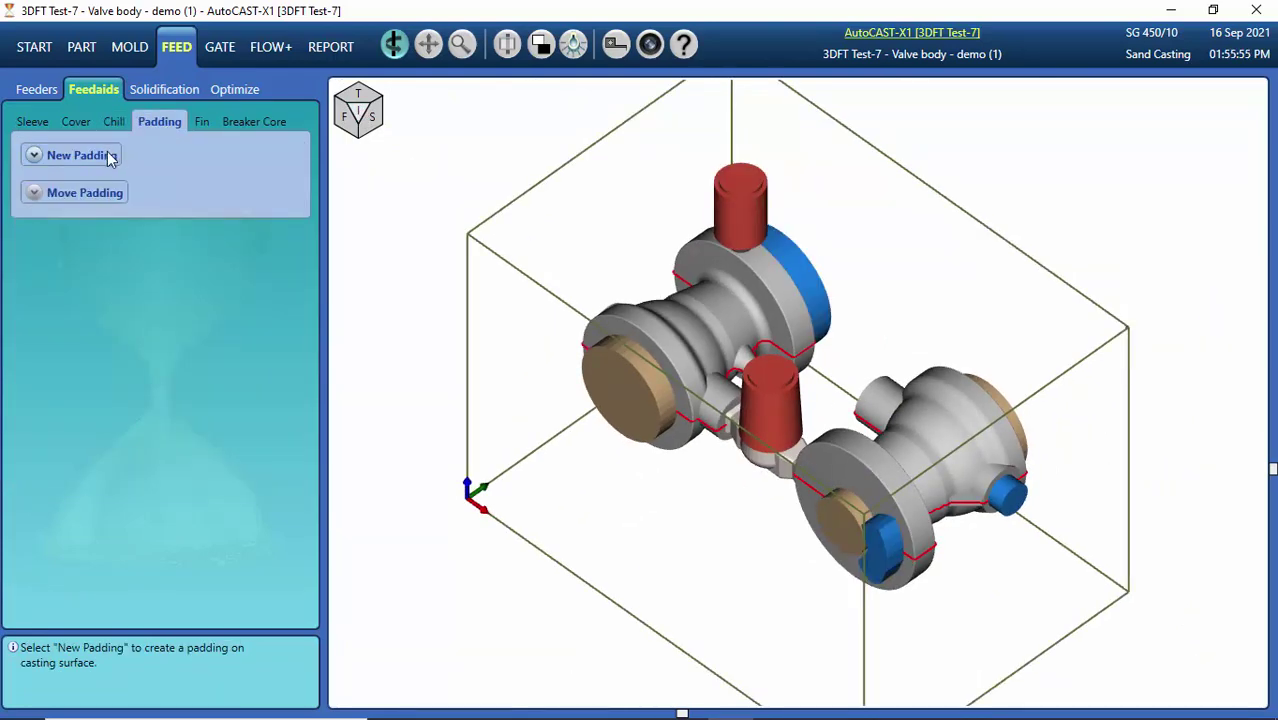
- Add a solid rectangular padding, 40 mm long, 25 mm wide and 25 mm thick, on top of the second part's rear flange
left_click(96, 158)
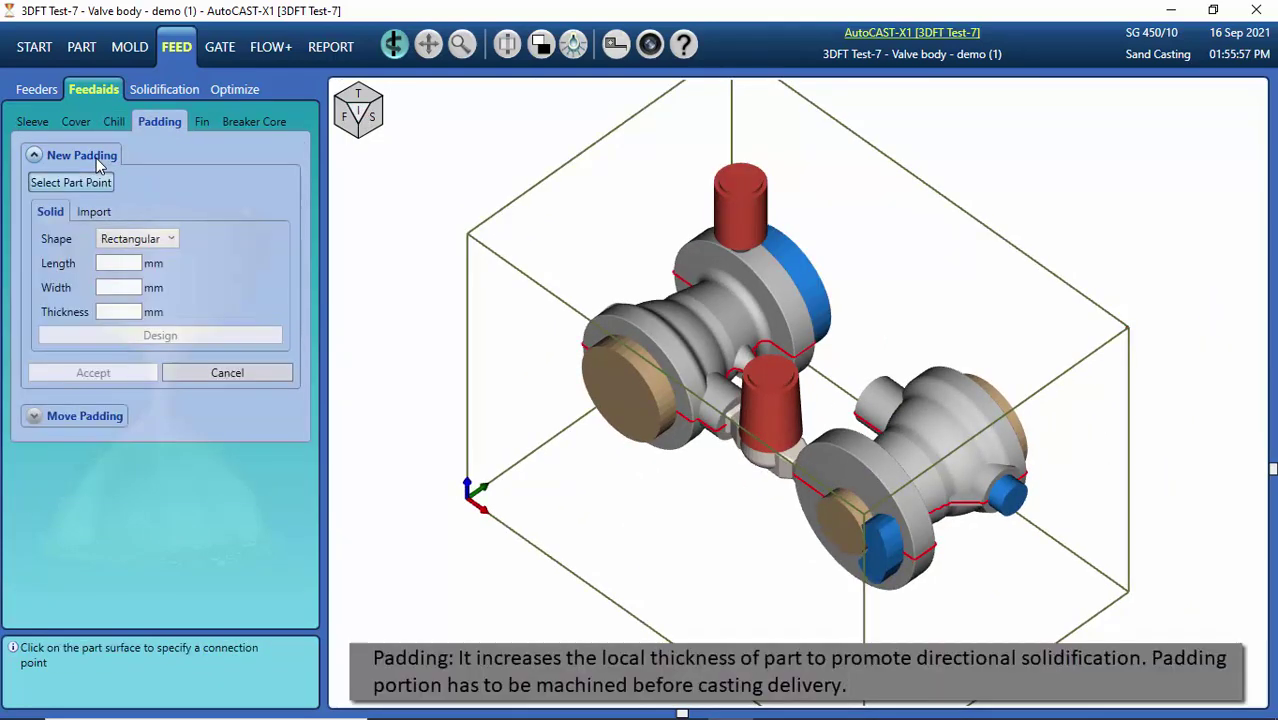
left_click(358, 95)
left_click(172, 240)
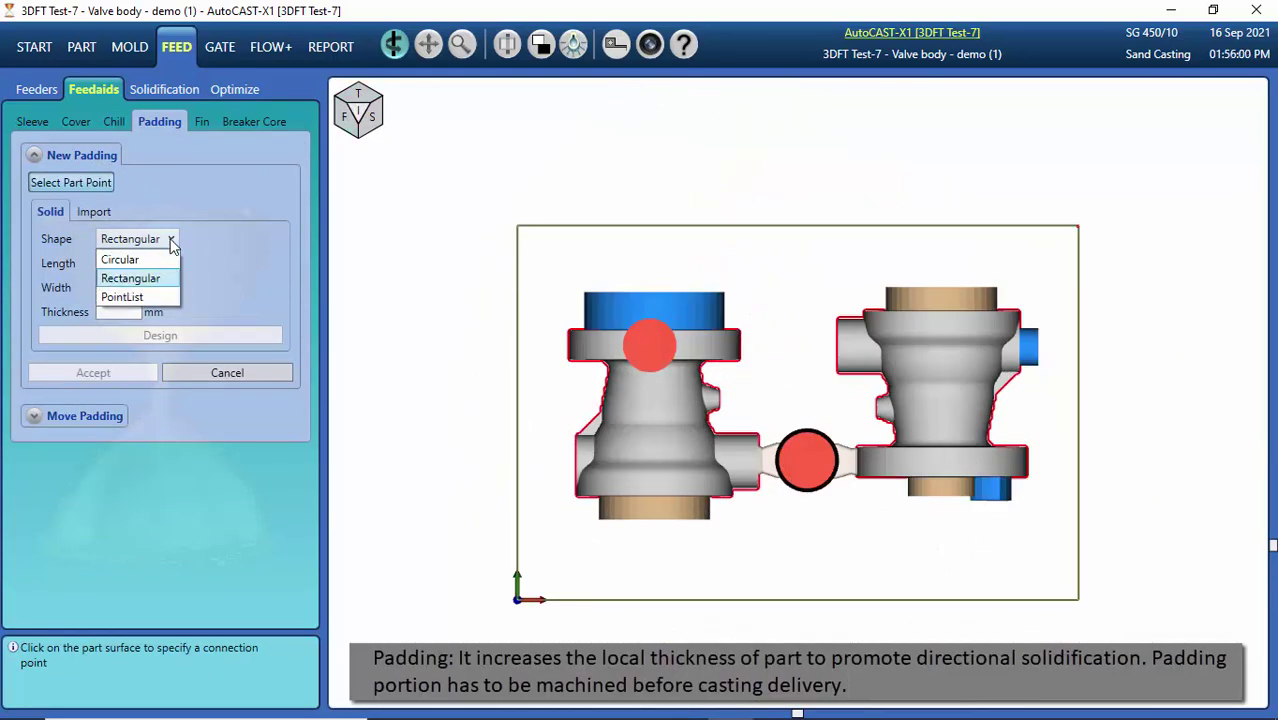
left_click(172, 243)
scroll(956, 322, "up", 3)
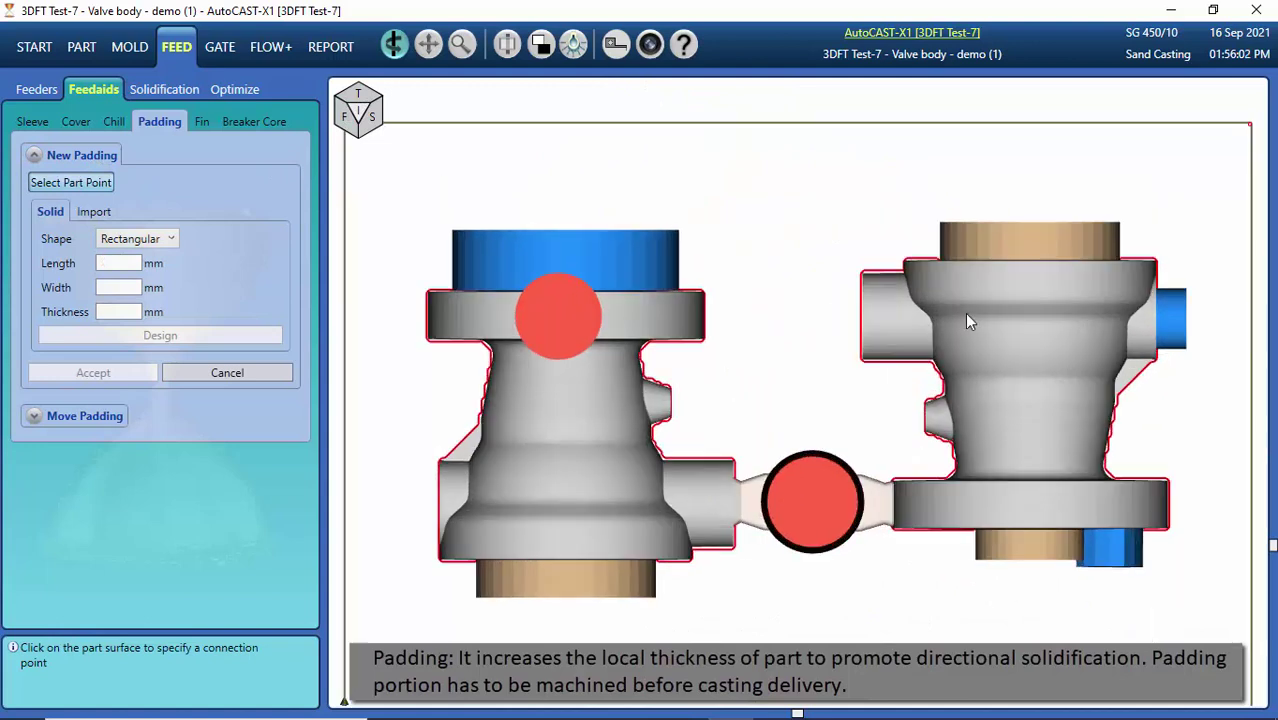
left_click(1040, 283)
left_click(197, 337)
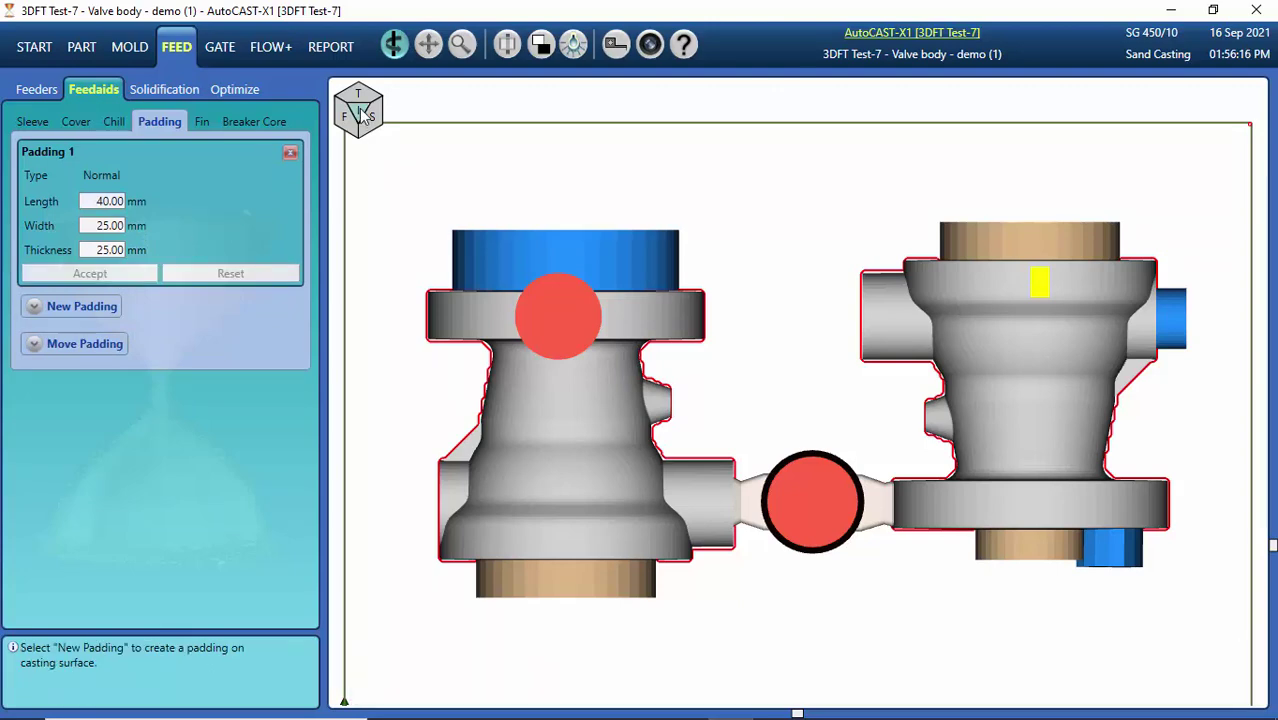
left_click(362, 122)
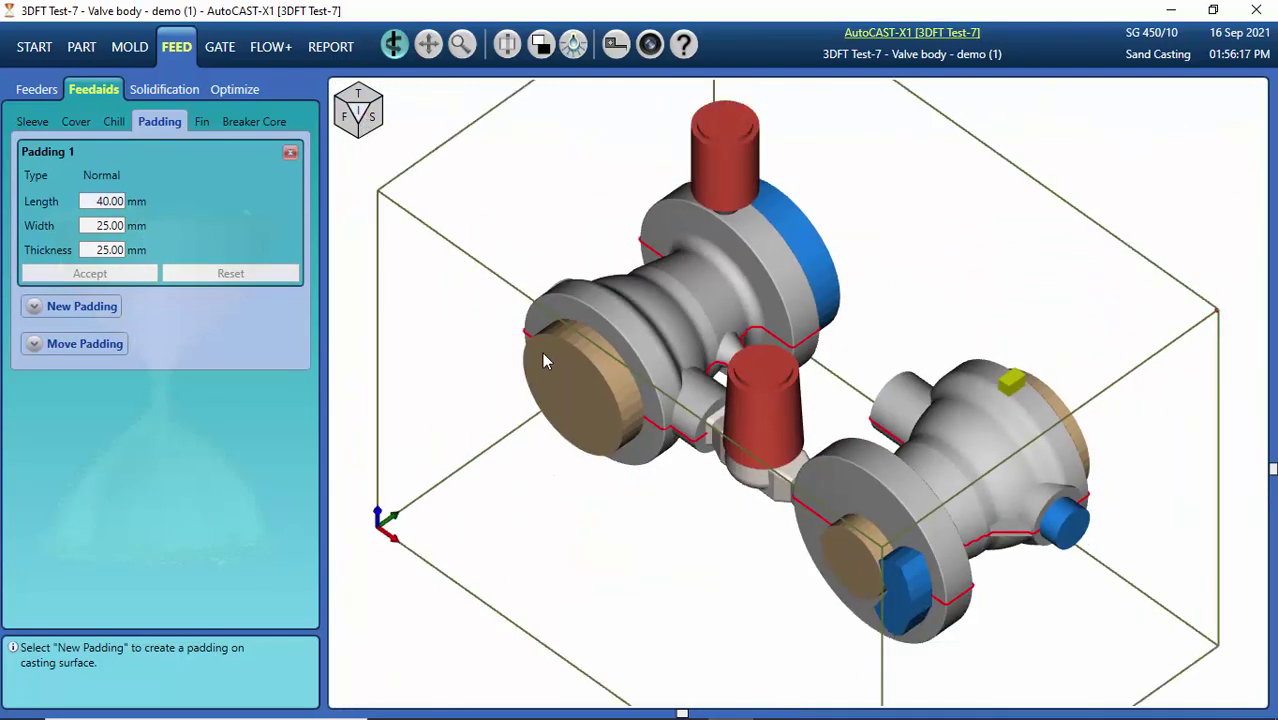
- Add a solid circular fin, 20 mm in diameter and 120 mm high, on top of the first part's front flange and accept it
left_click(203, 121)
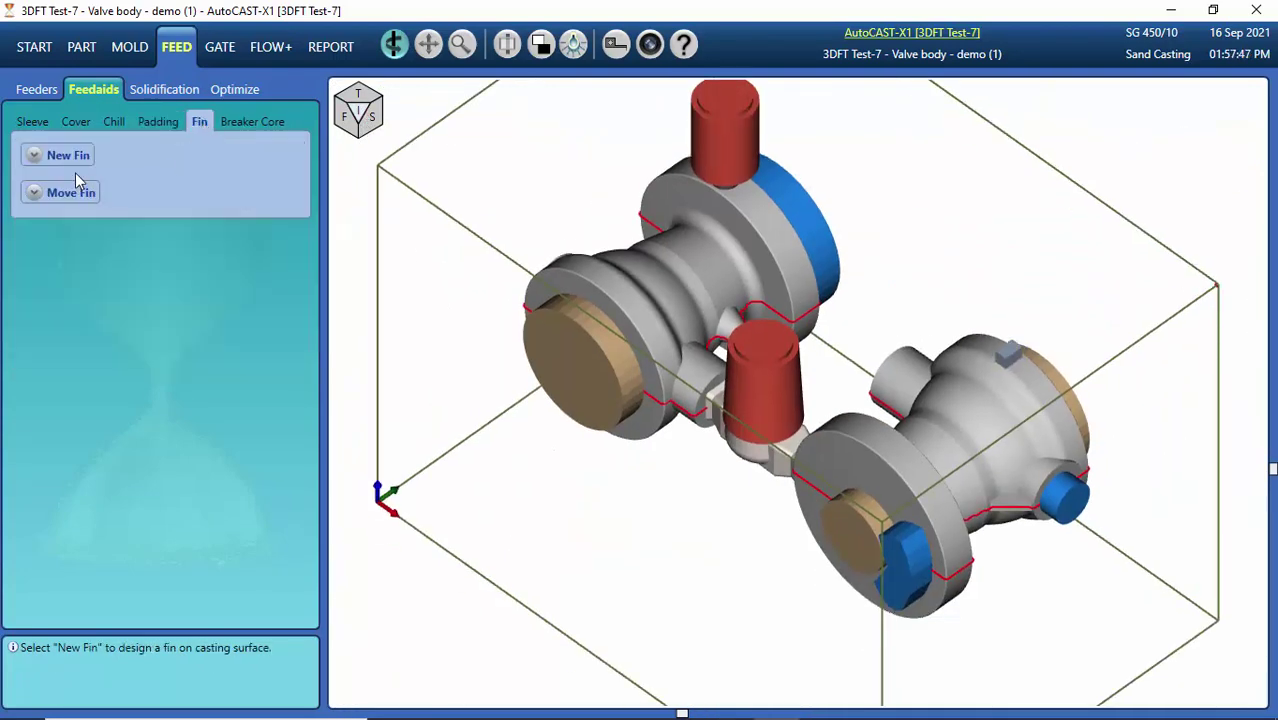
left_click(70, 158)
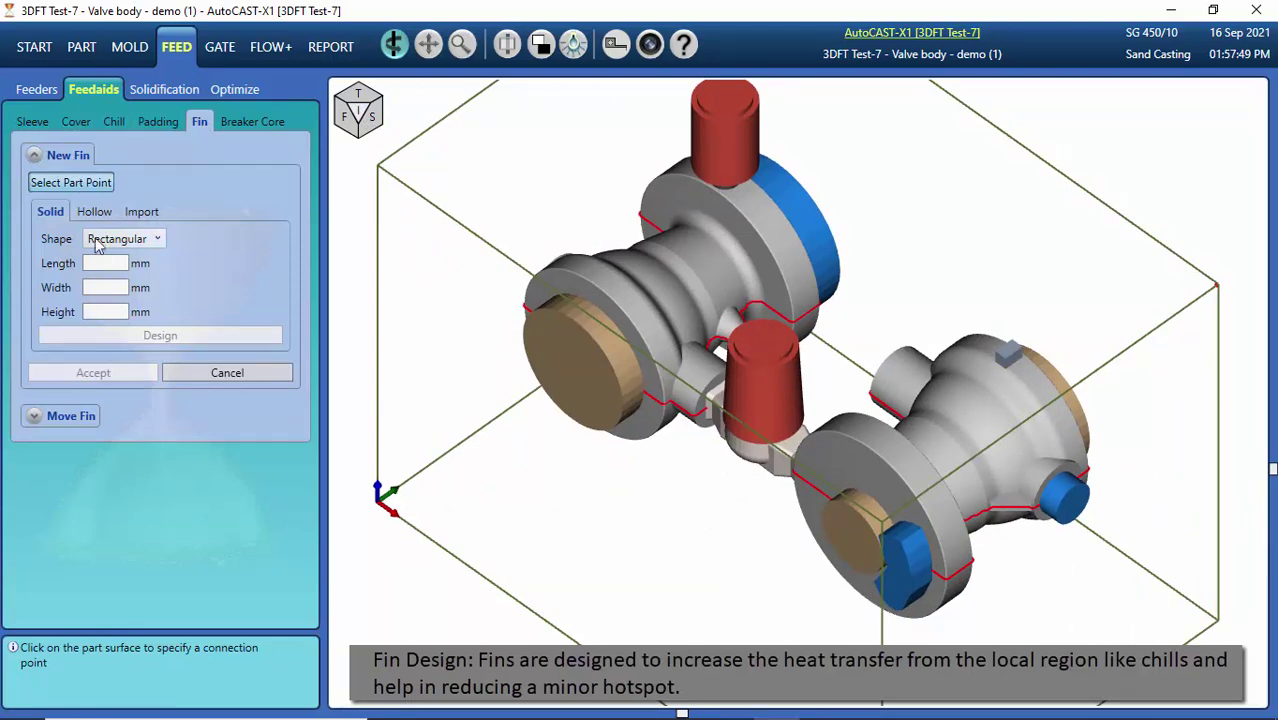
left_click(141, 243)
left_click(126, 278)
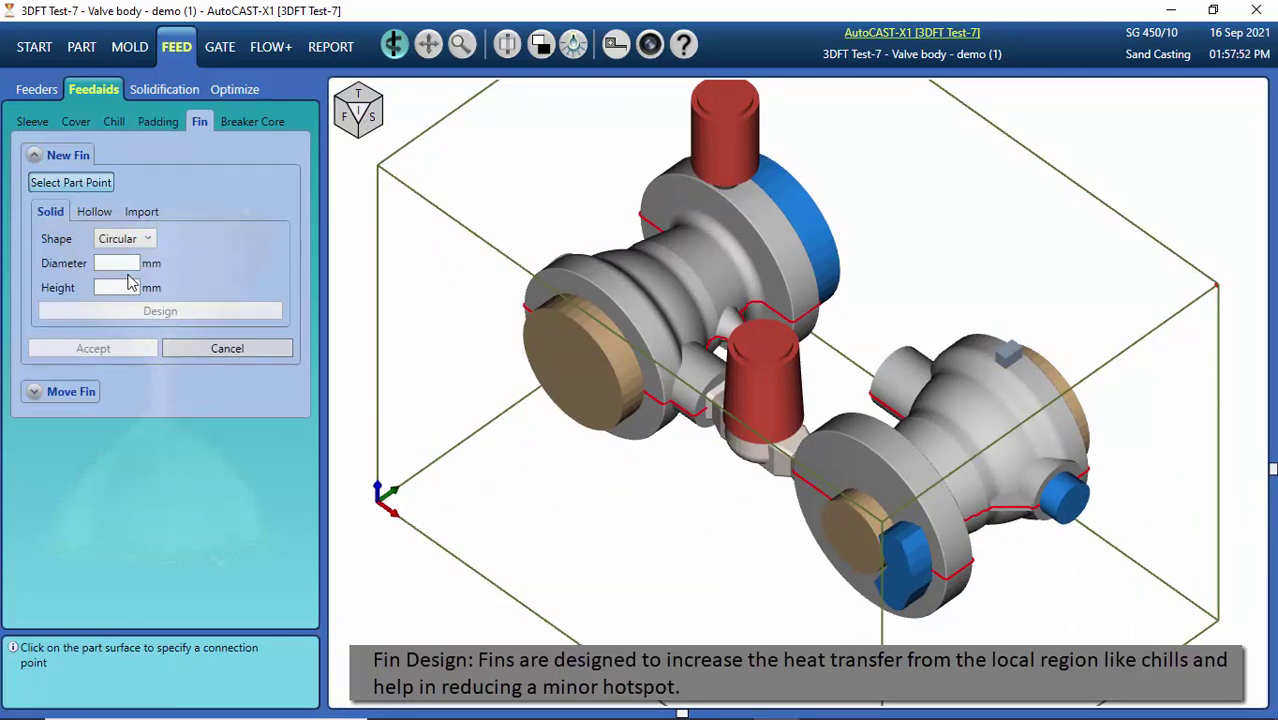
left_click(346, 121)
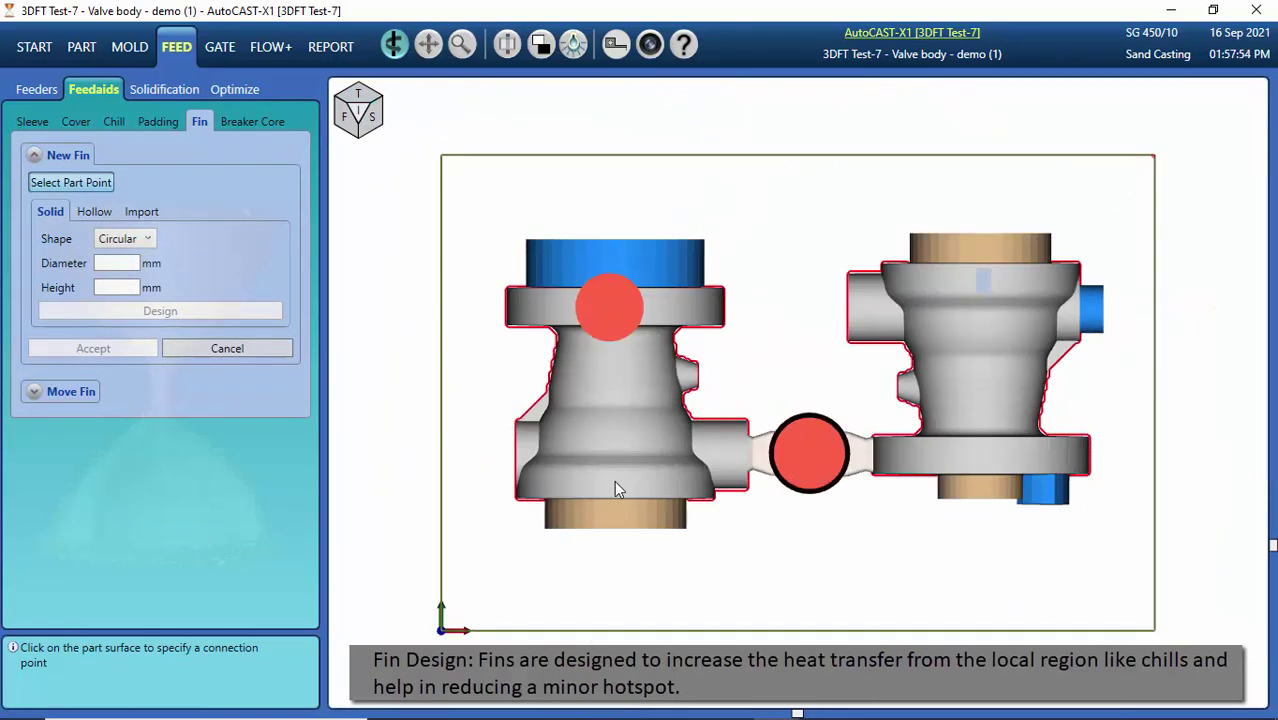
left_click(614, 483)
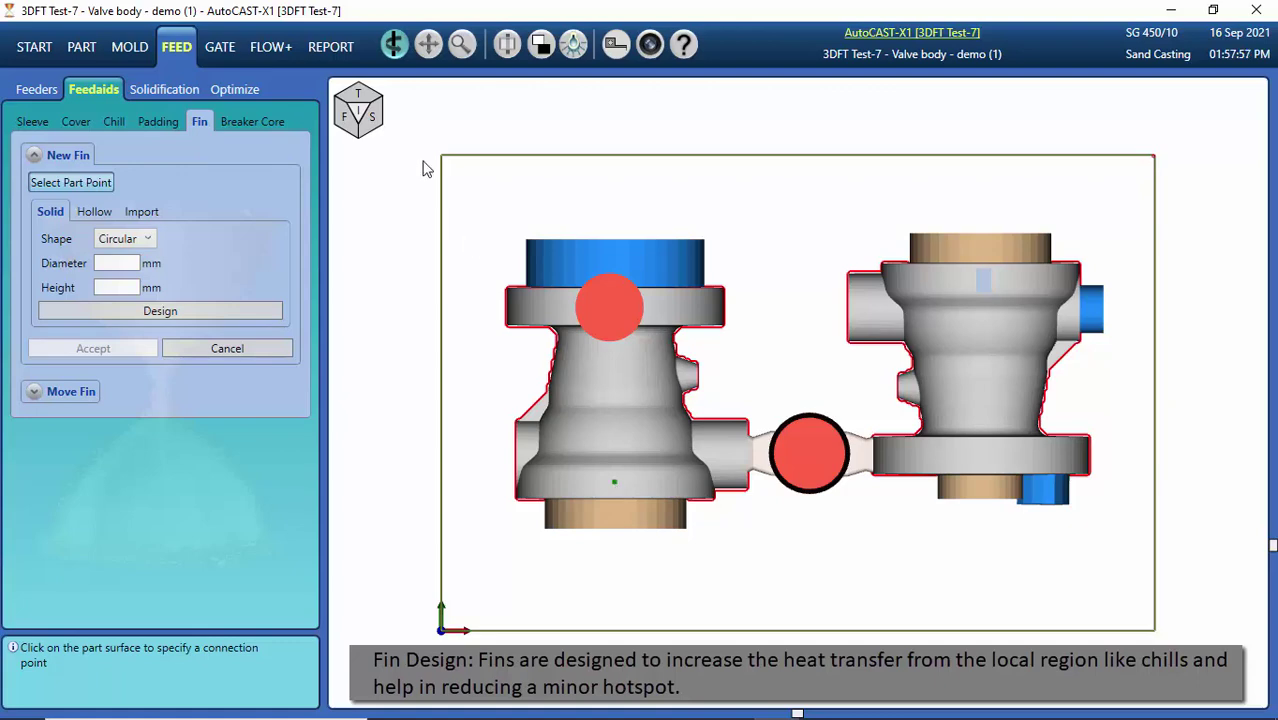
left_click(362, 112)
left_click(178, 312)
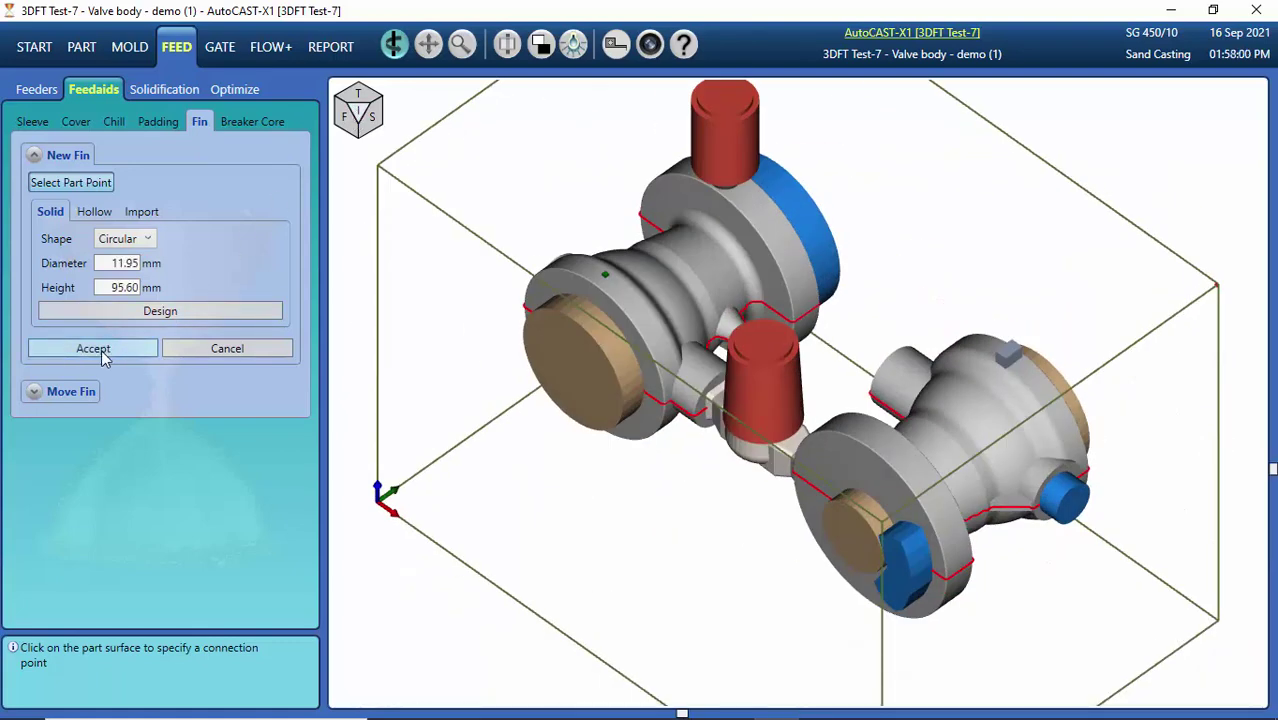
left_click(103, 355)
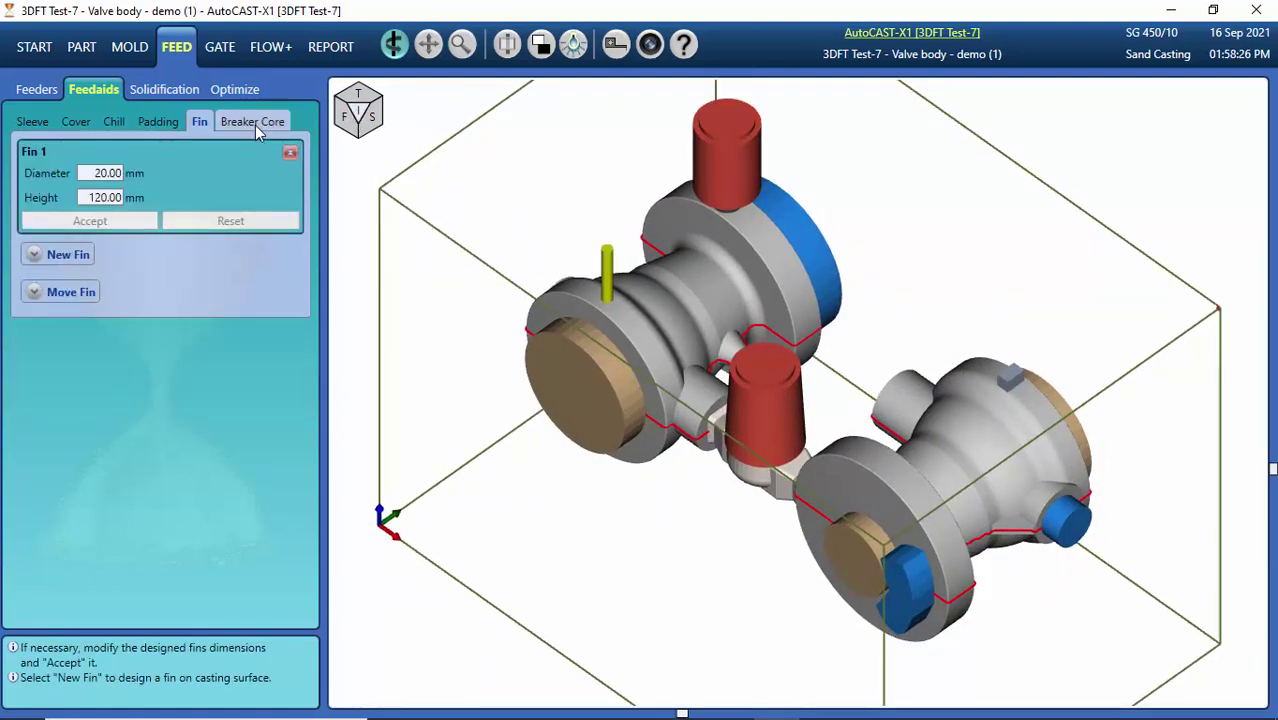
- Add a Resin Bonded breaker core between the top feeder and the casting, keeping the suggested outer diameter, and accept it
left_click(254, 124)
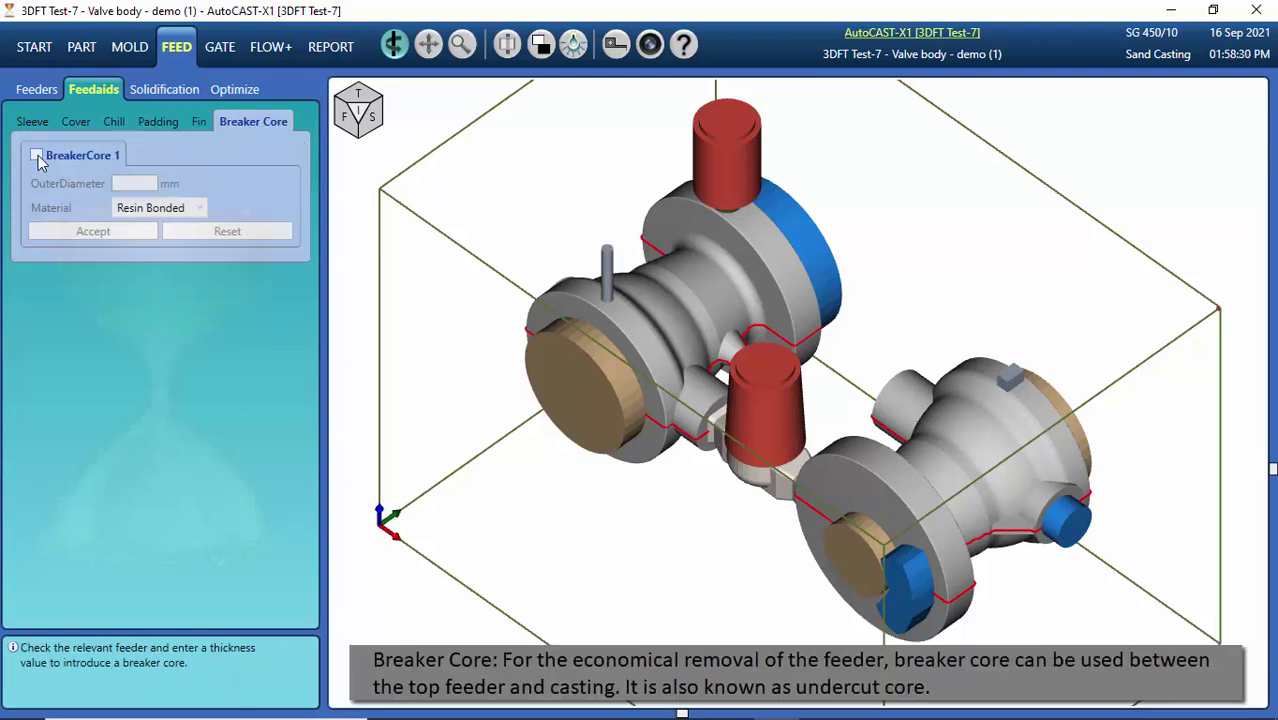
left_click(37, 157)
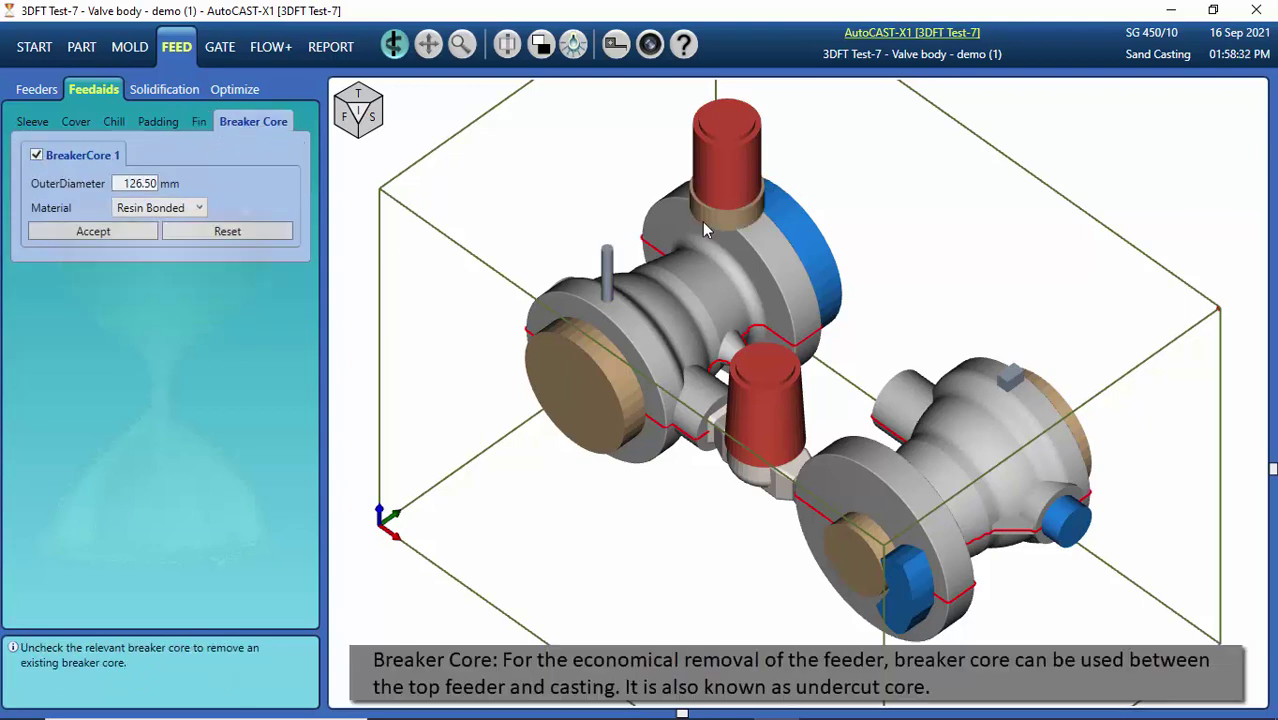
left_click(110, 233)
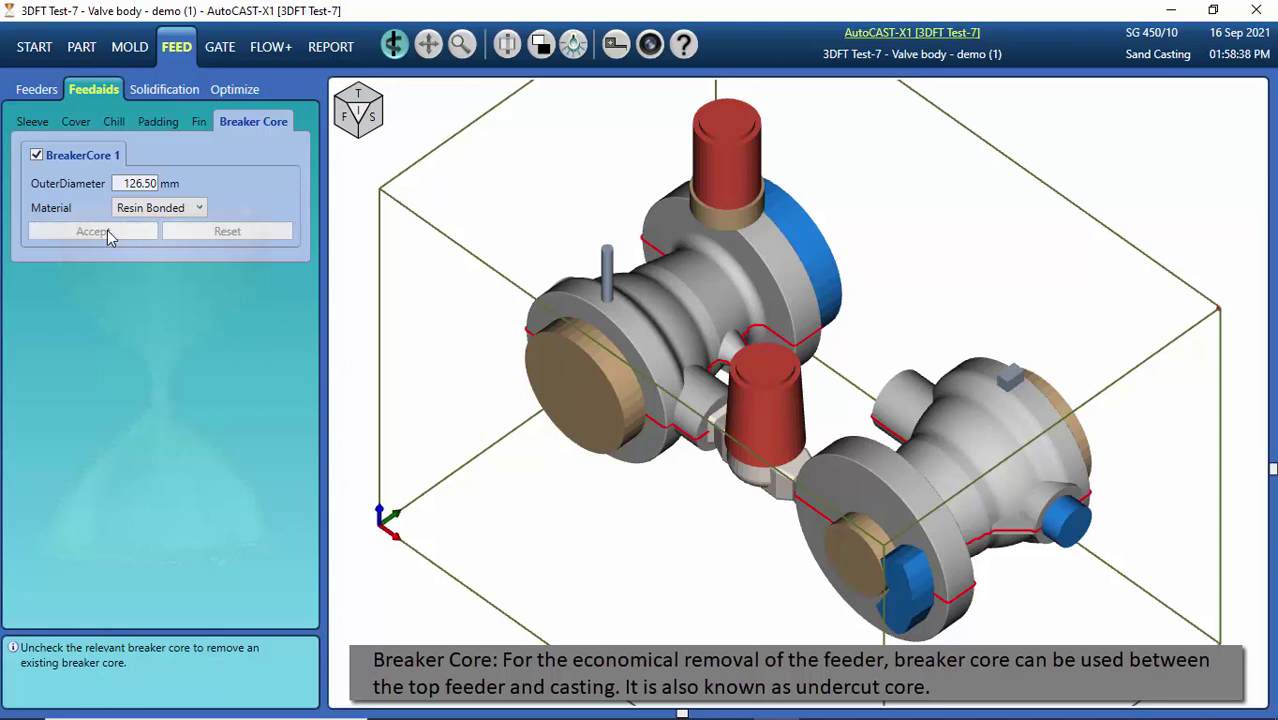
- Run the 3D solidification cooling simulation and show the XY section temperature map at z = 398.04 mm
left_click(184, 92)
left_click(44, 184)
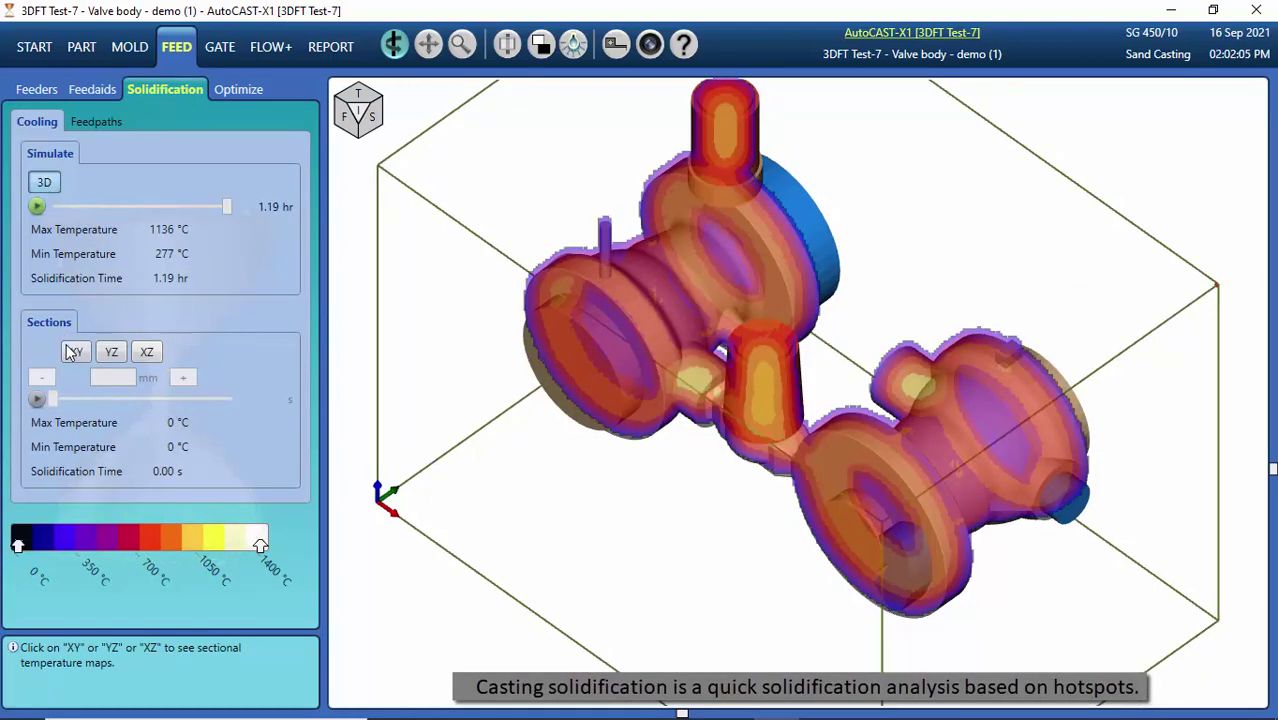
left_click(75, 353)
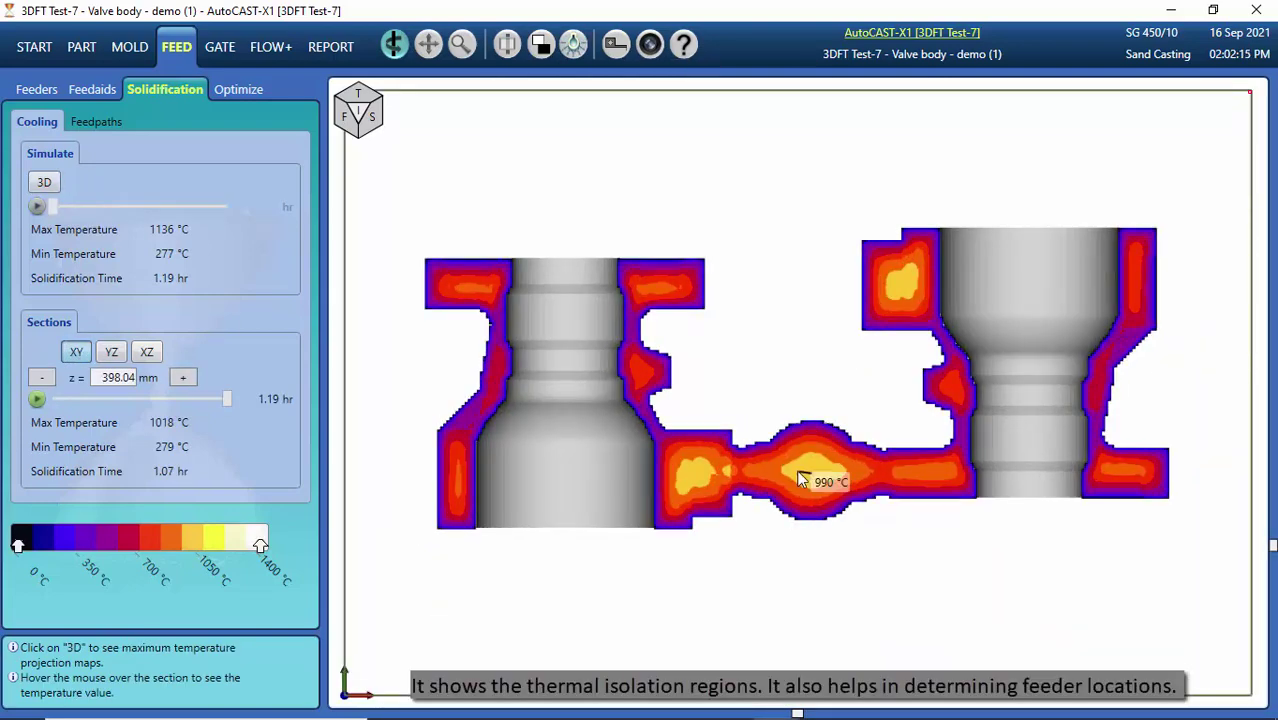
- Probe the section temperatures at the side feeder, its necks, and the bosses and flanges of both parts
left_click(812, 474)
left_click(740, 474)
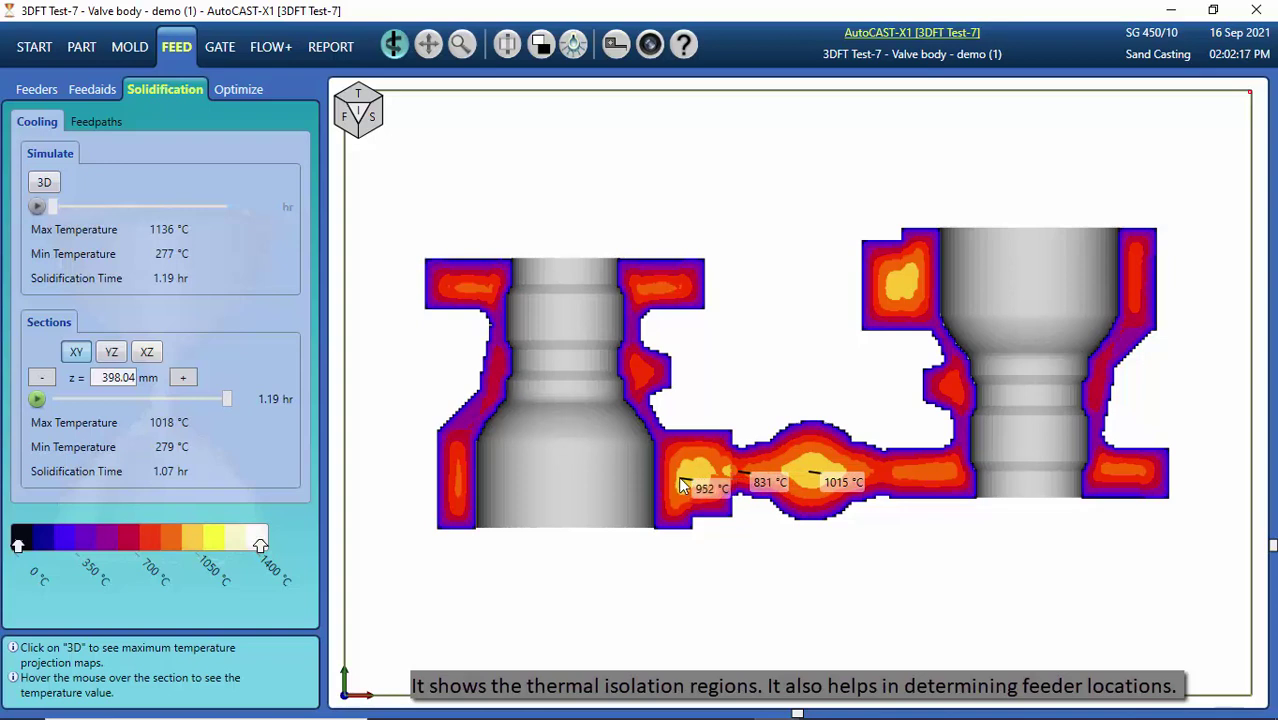
left_click(688, 480)
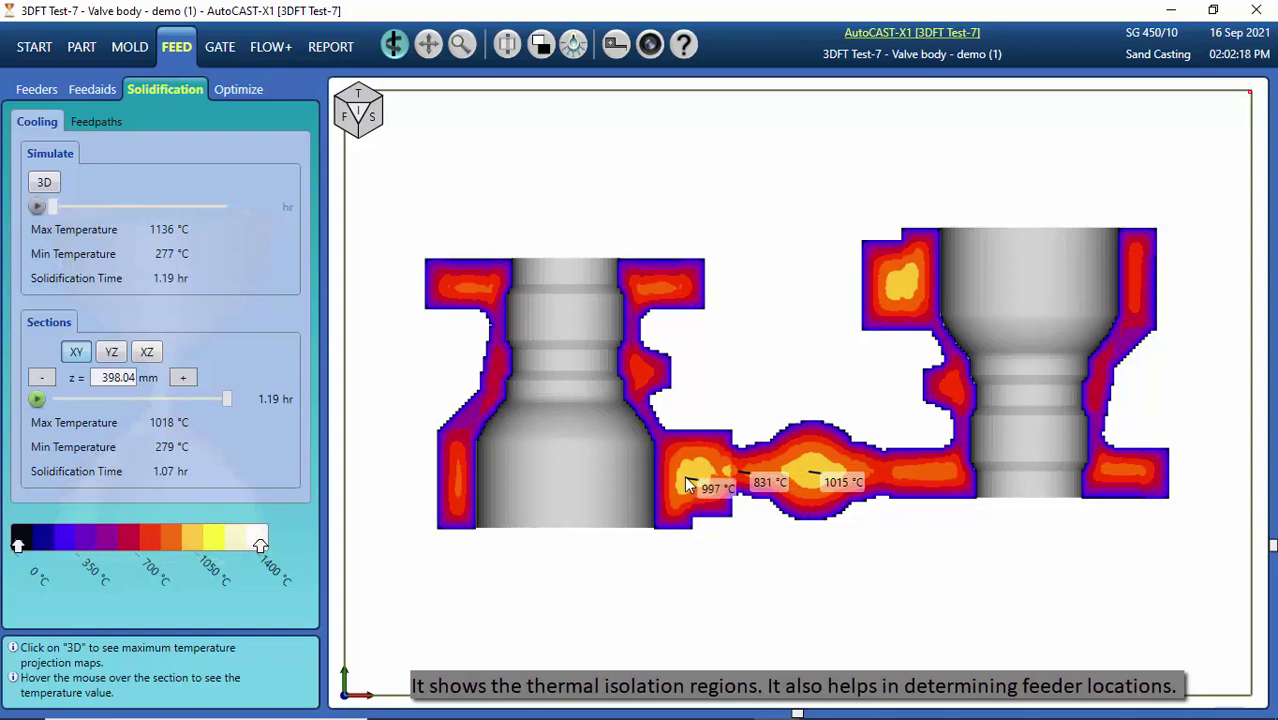
left_click(936, 480)
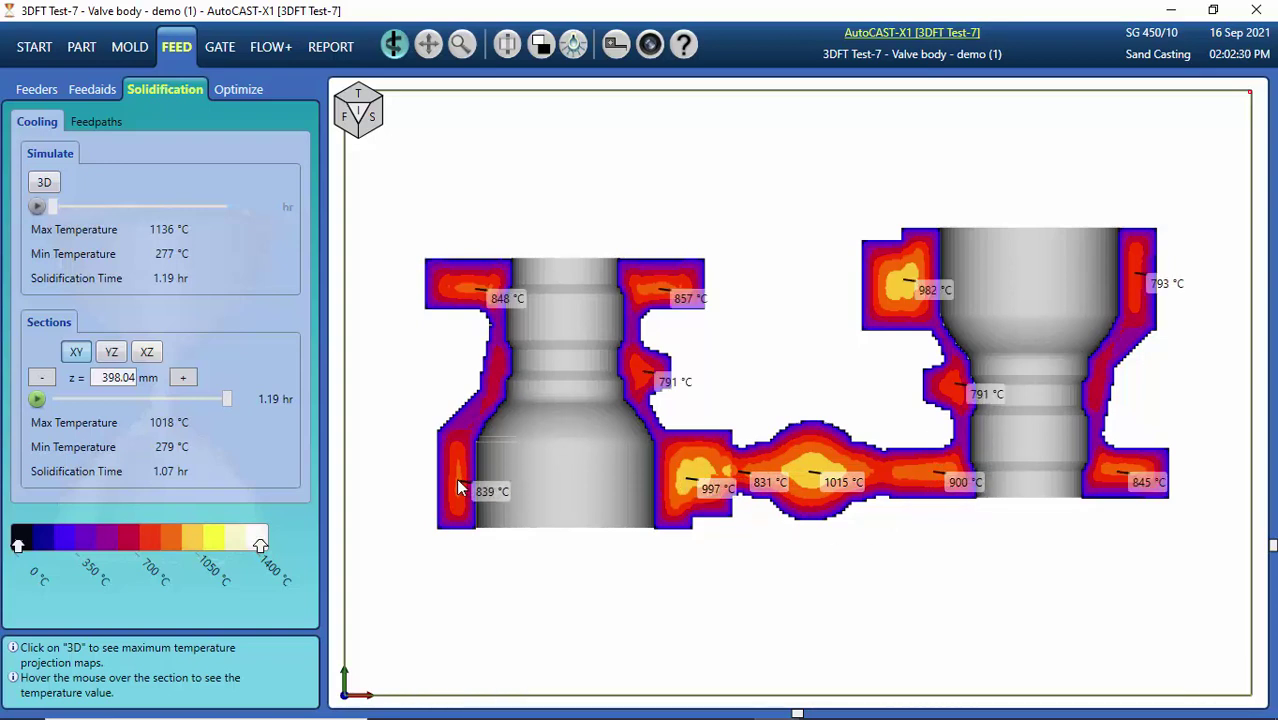
left_click(462, 483)
left_click(360, 114)
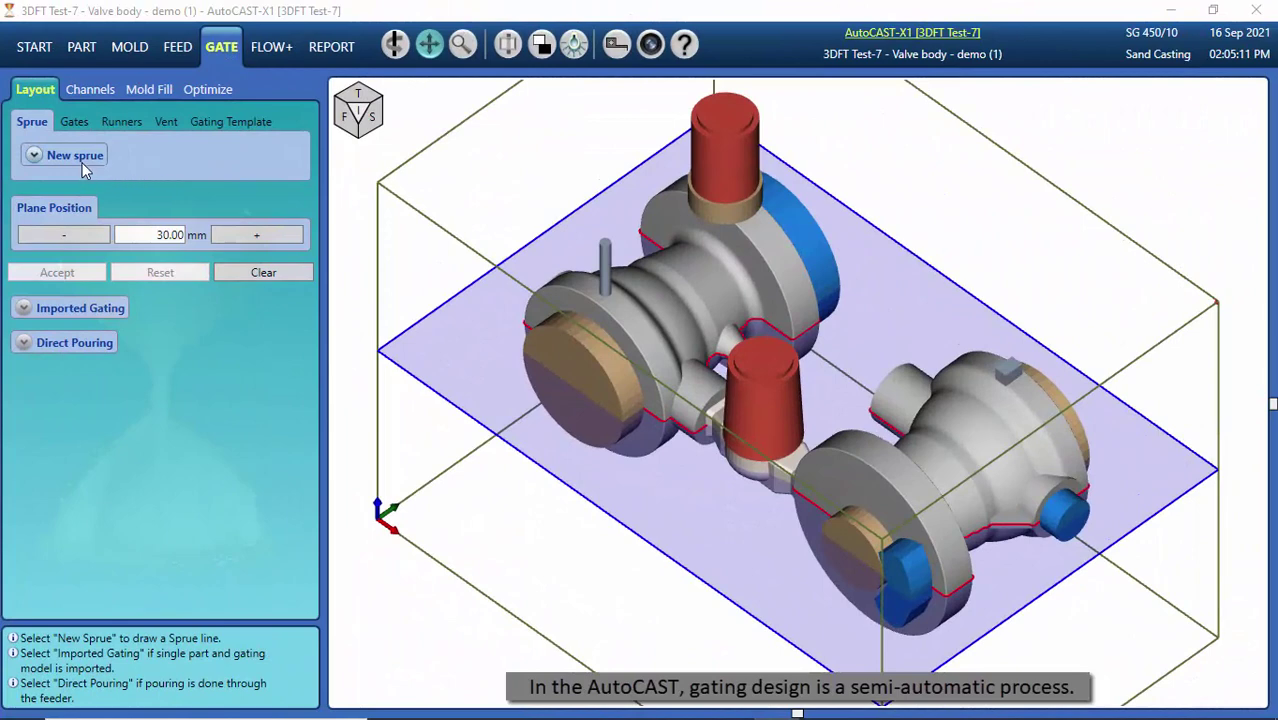
- Create a new sprue with its bottom point on the gating plane in front of the side feeder, at about X 610 and Y 120 mm
left_click(75, 155)
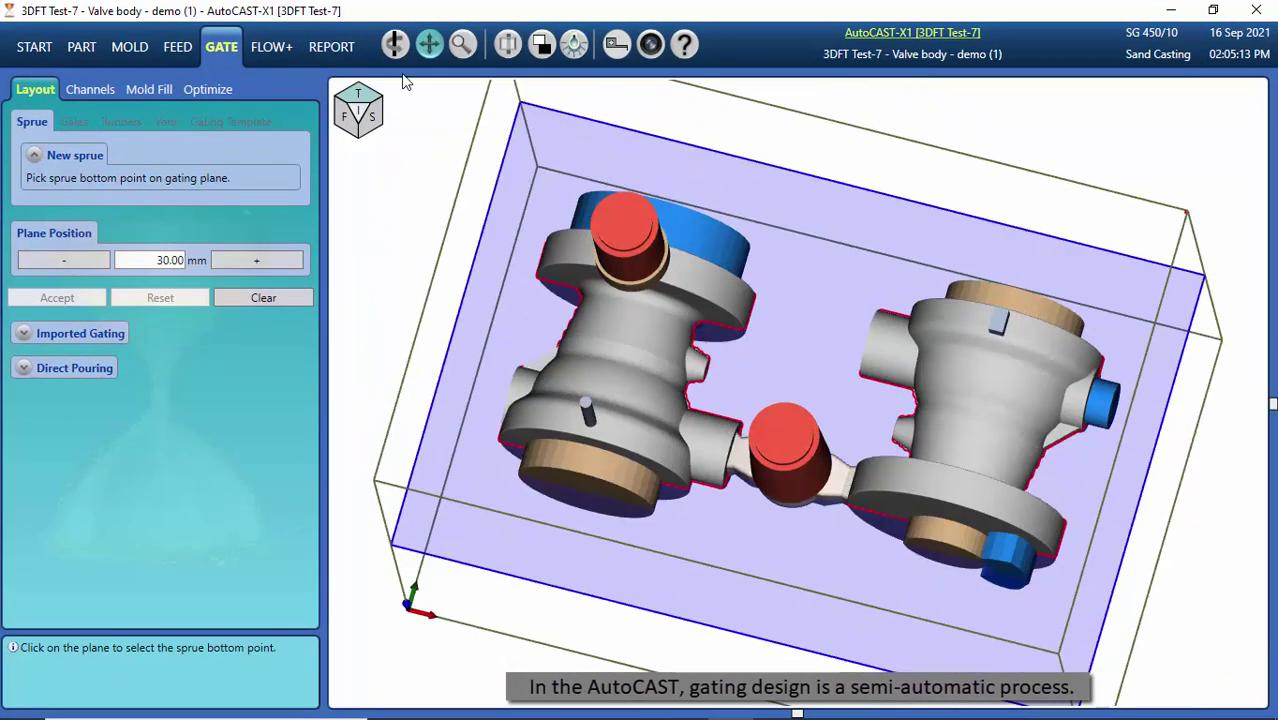
left_click(803, 576)
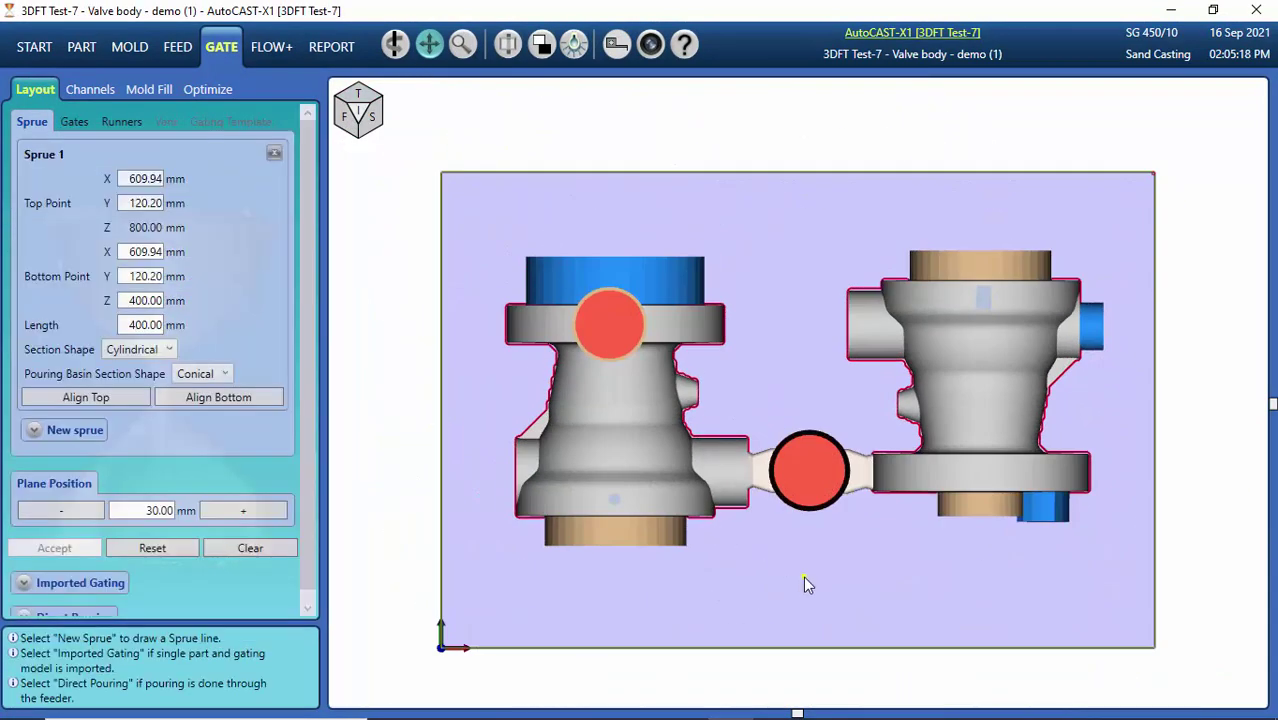
left_click(358, 113)
- Draw a straight runner segment about 171 mm long from the sprue bottom to a new point in space toward the second part
left_click(118, 122)
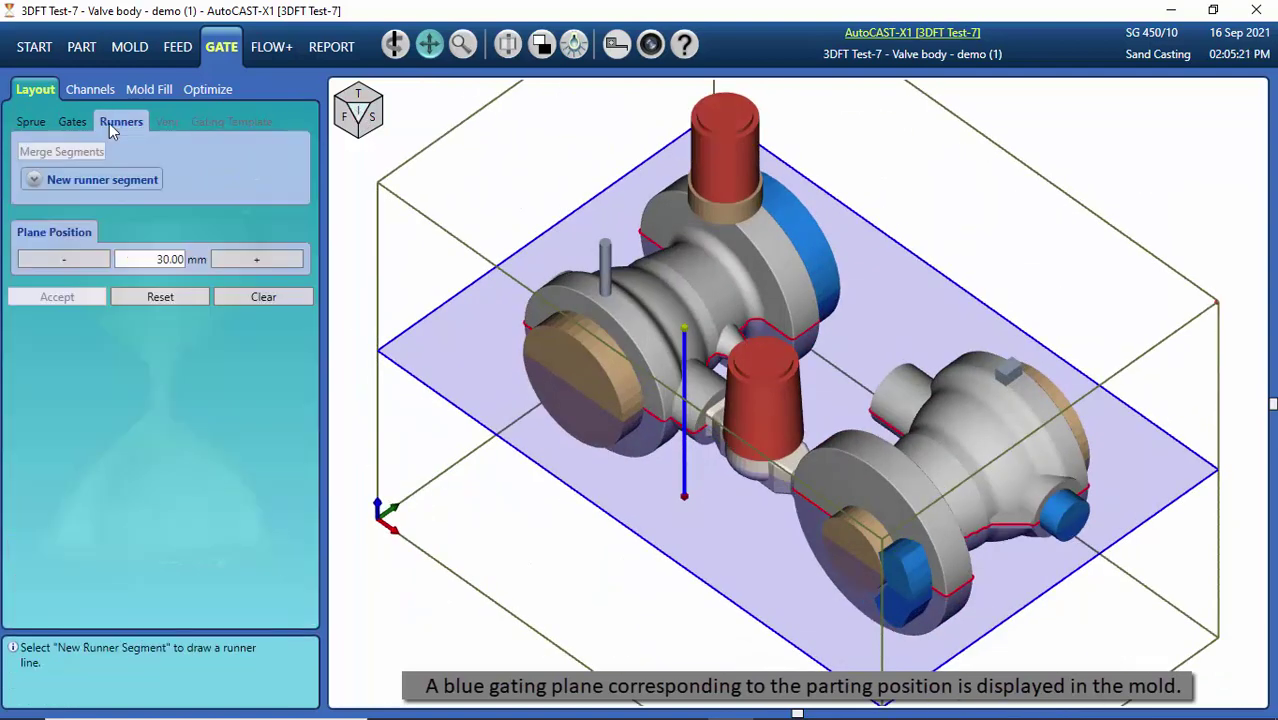
left_click(95, 185)
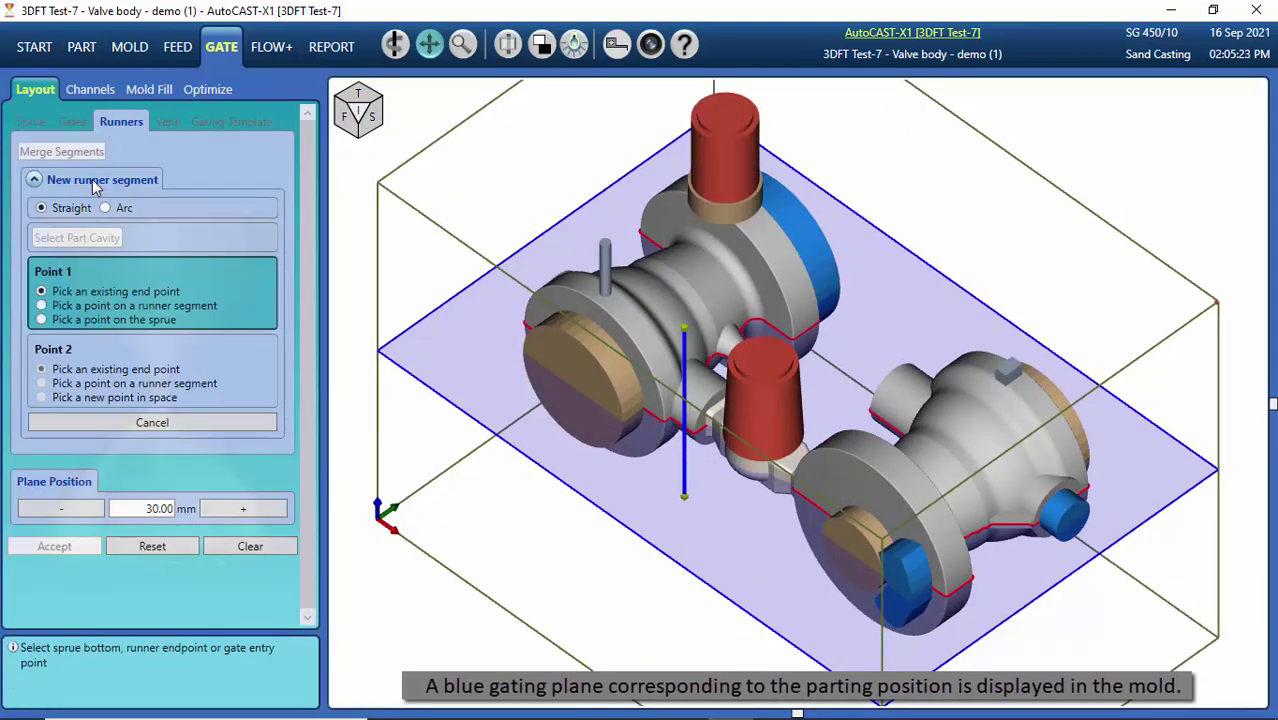
left_click(687, 501)
left_click(150, 397)
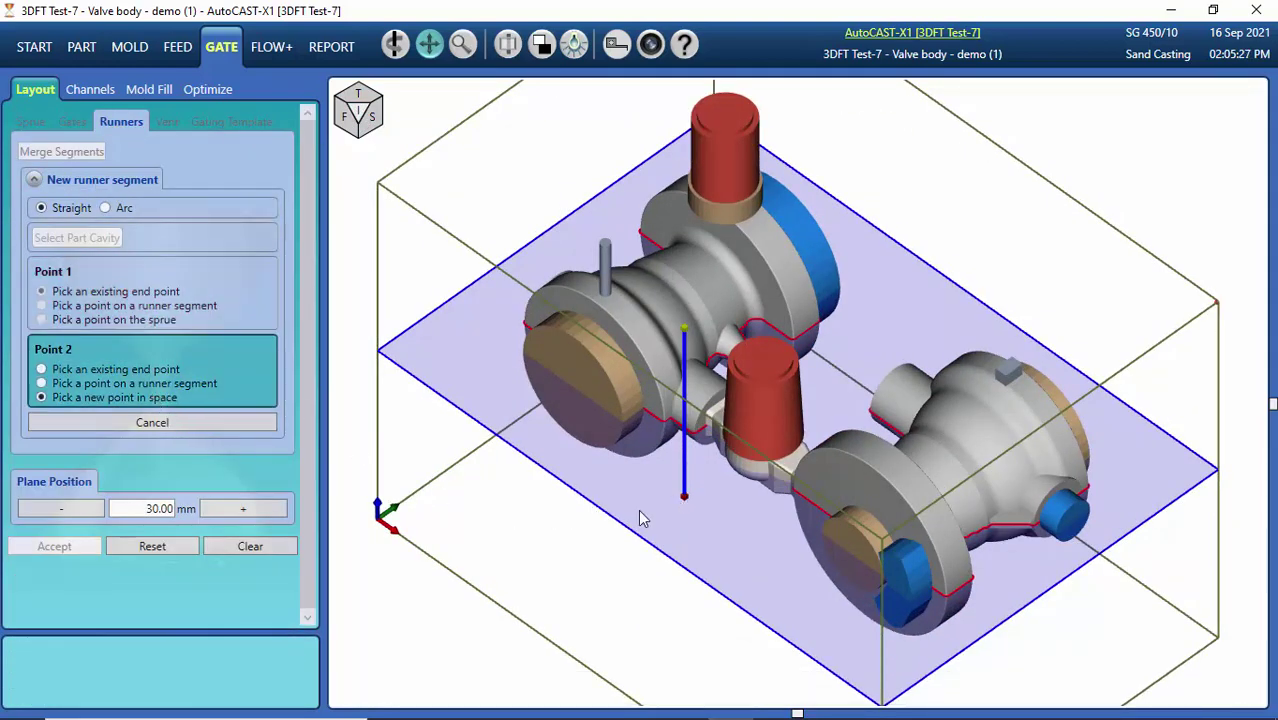
left_click(771, 541)
- Draw another straight runner segment from the sprue bottom to a new point in space on the first part's side
left_click(115, 306)
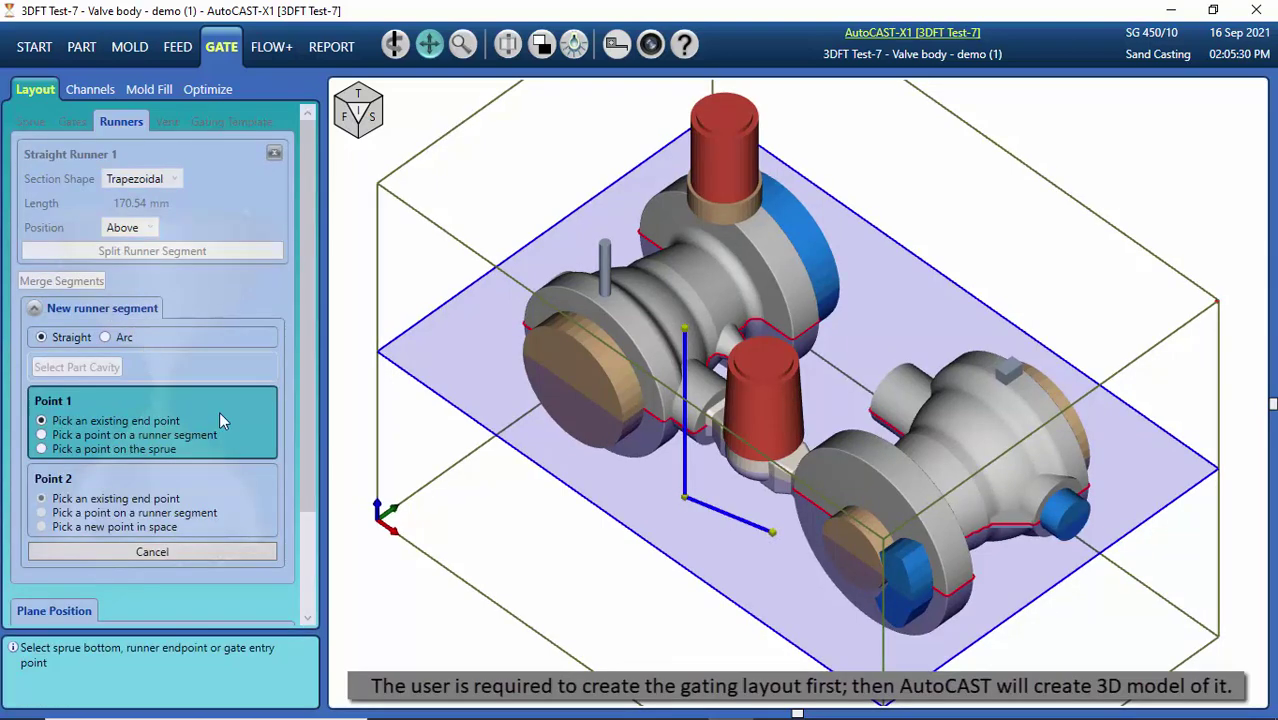
left_click(681, 500)
left_click(150, 526)
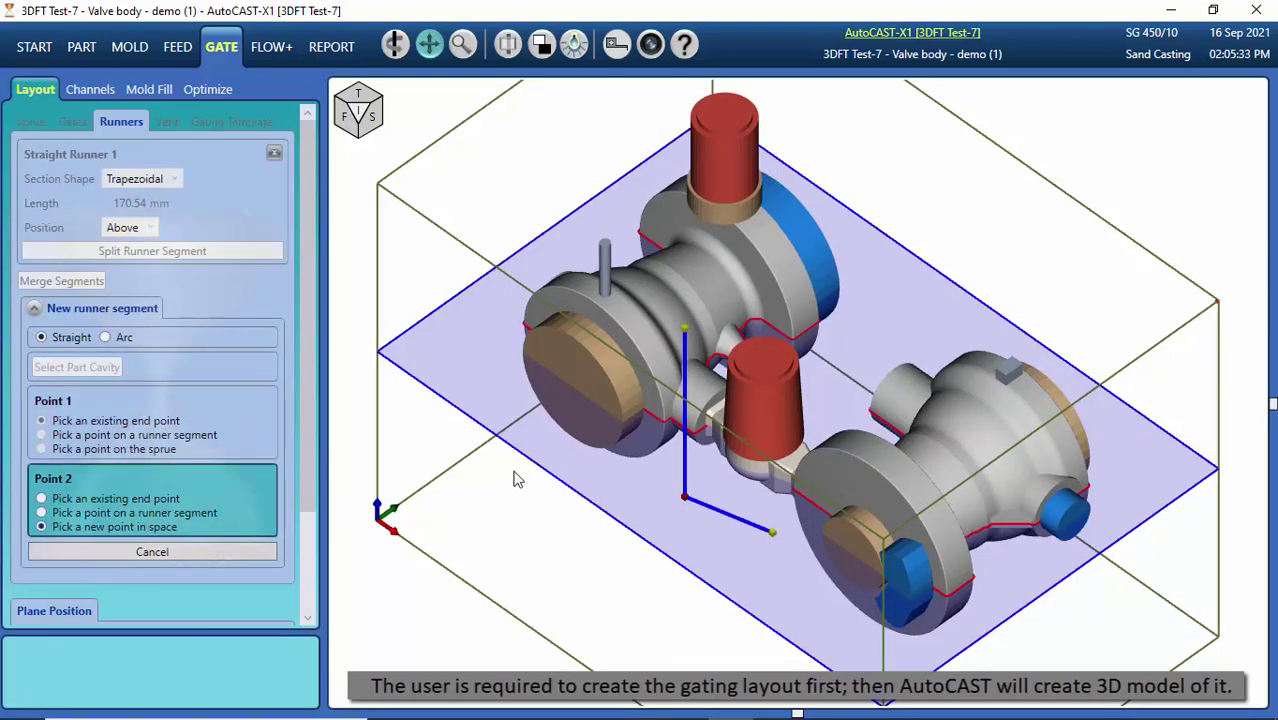
left_click(624, 458)
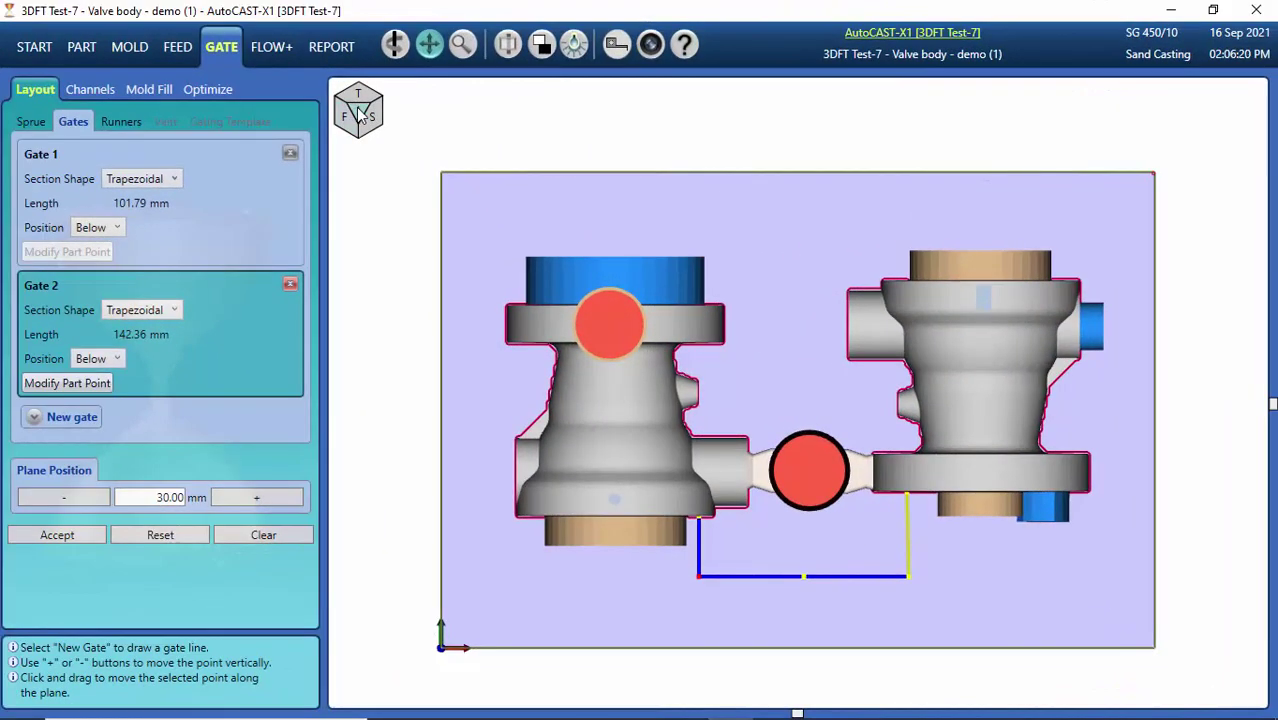
left_click(353, 112)
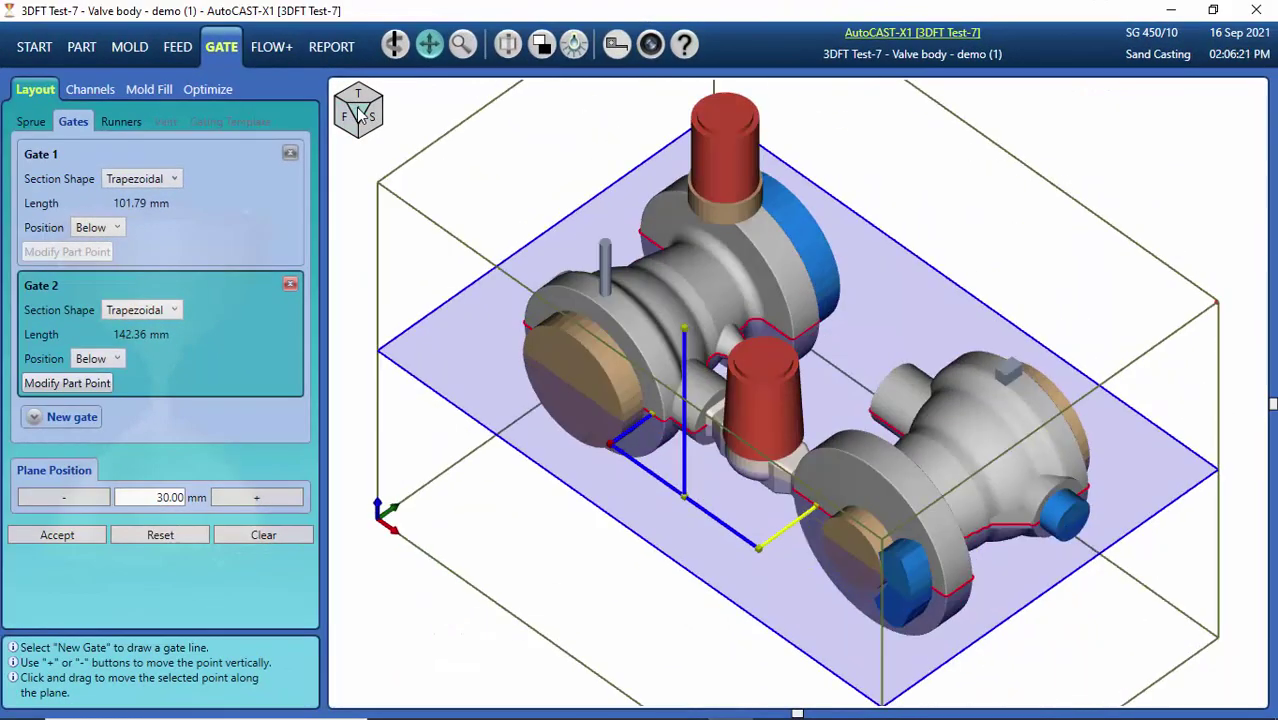
- Review the available section shapes for the first runner and first gate, keeping both trapezoidal
left_click(120, 122)
left_click(174, 180)
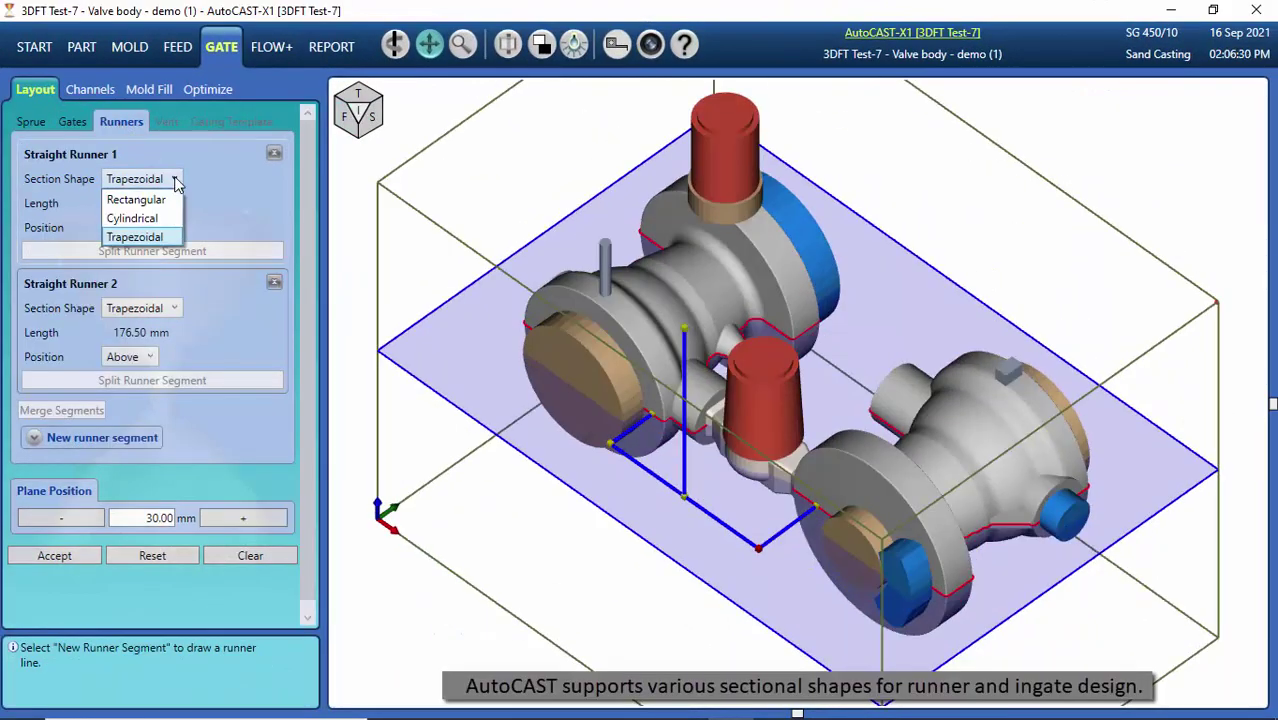
left_click(162, 238)
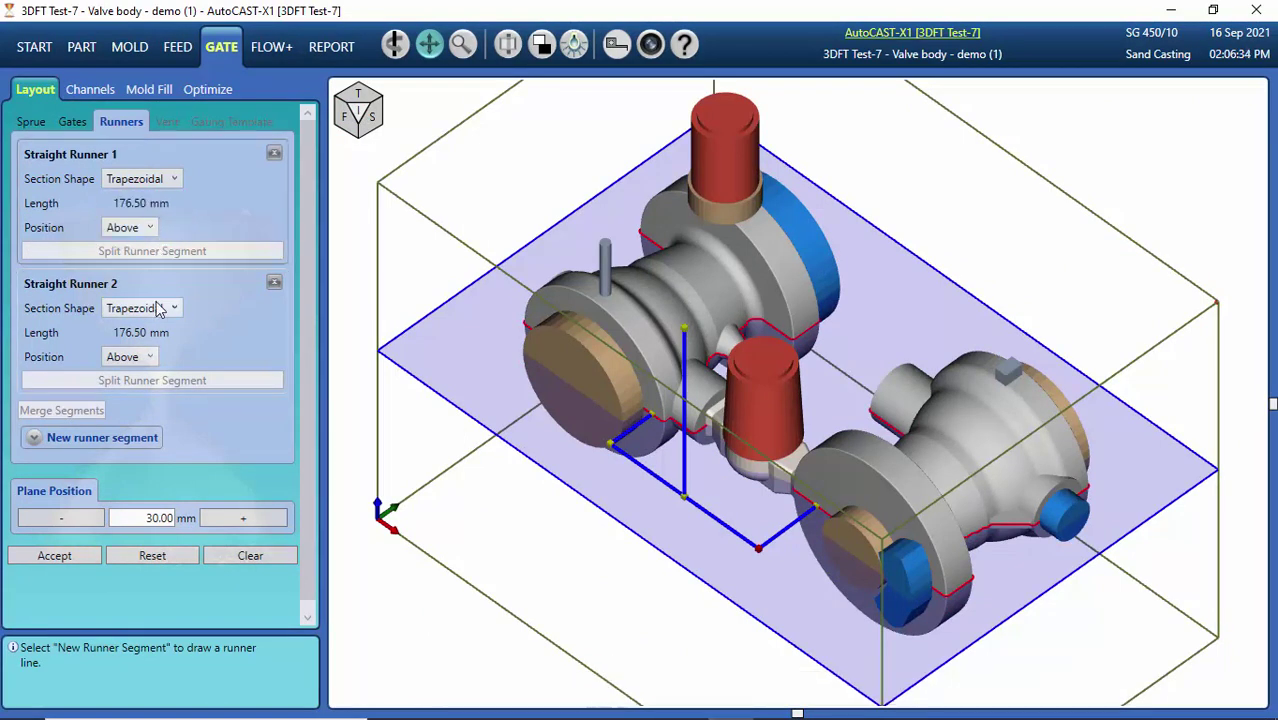
left_click(74, 122)
left_click(165, 184)
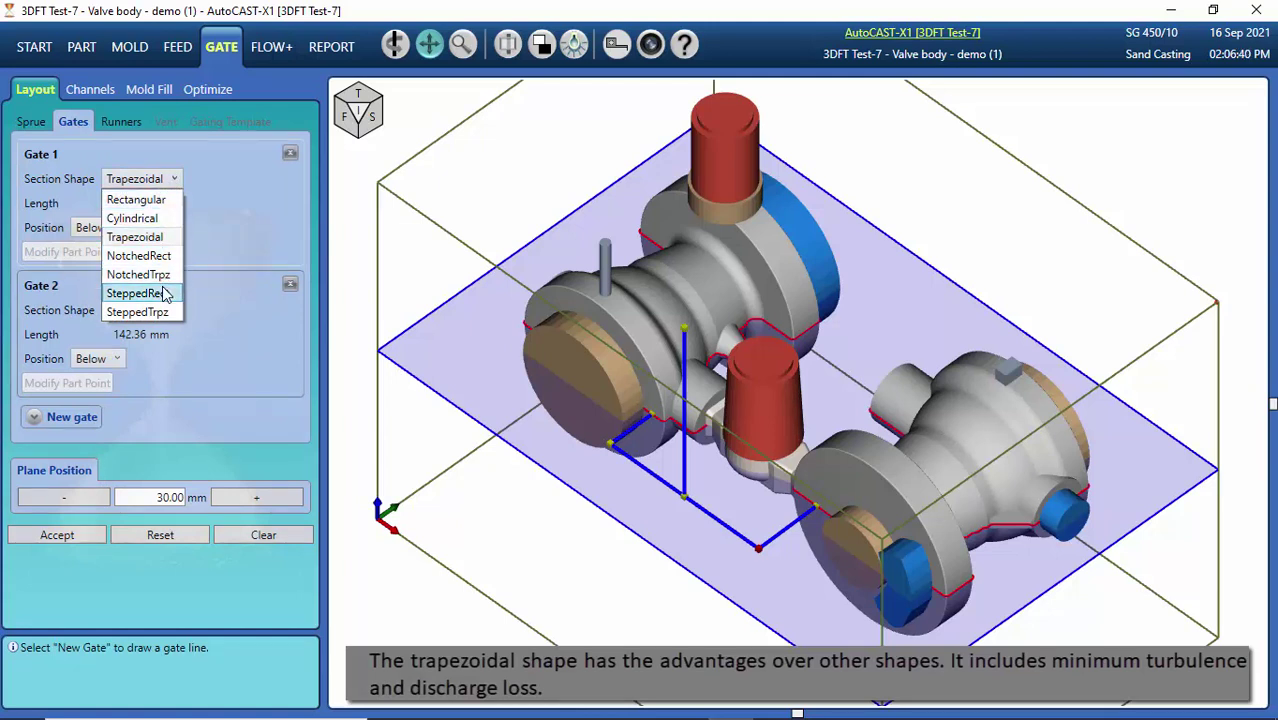
left_click(167, 240)
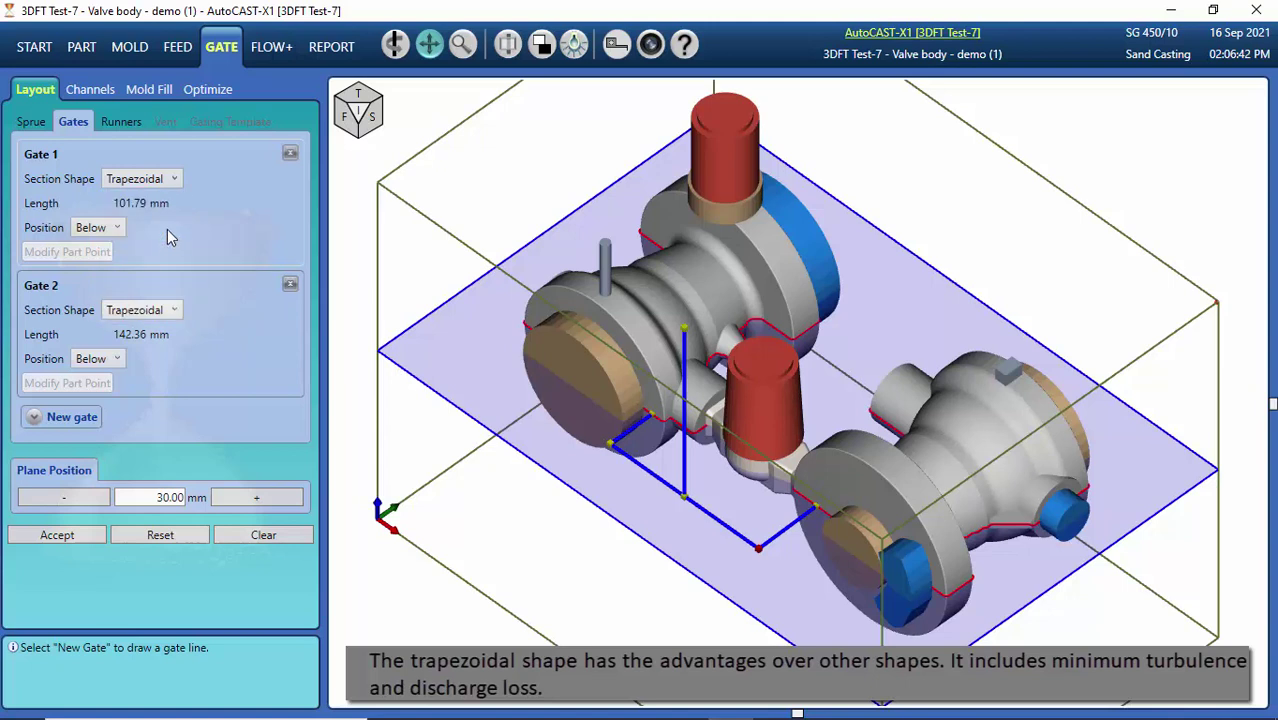
- Keep the first runner positioned above and the first gate below the parting plane, and accept the gating layout
left_click(121, 122)
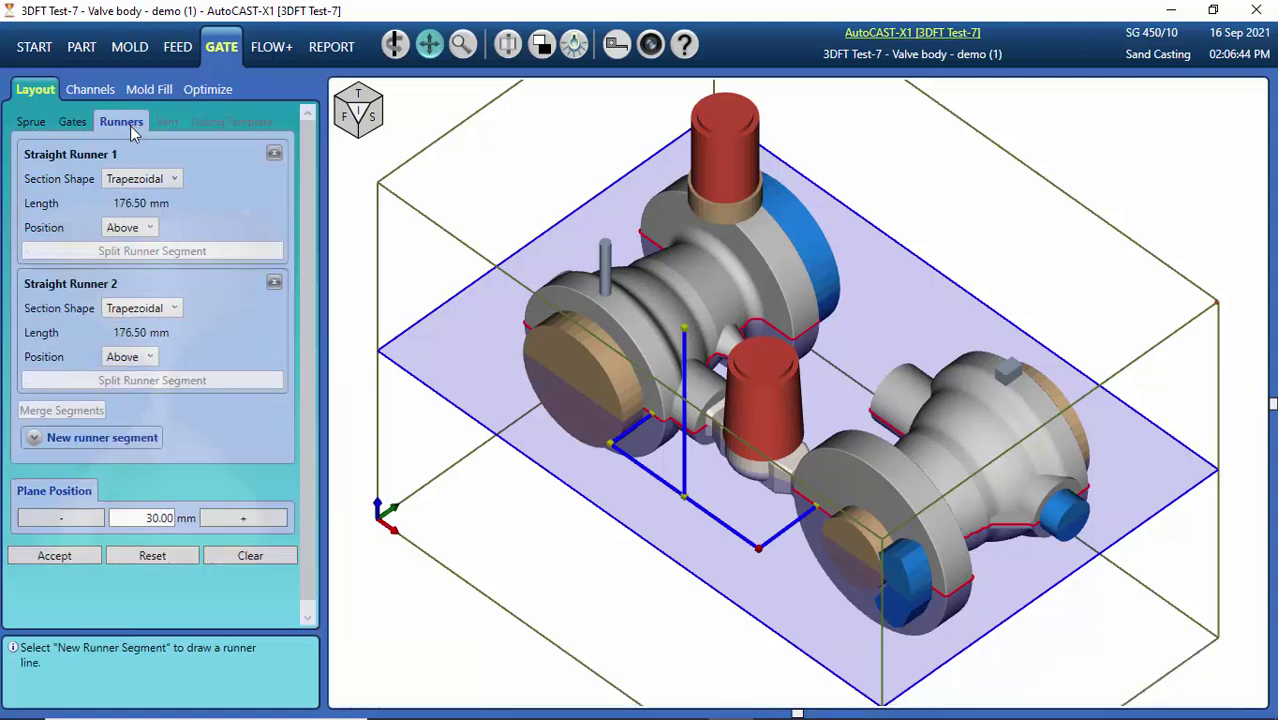
left_click(138, 228)
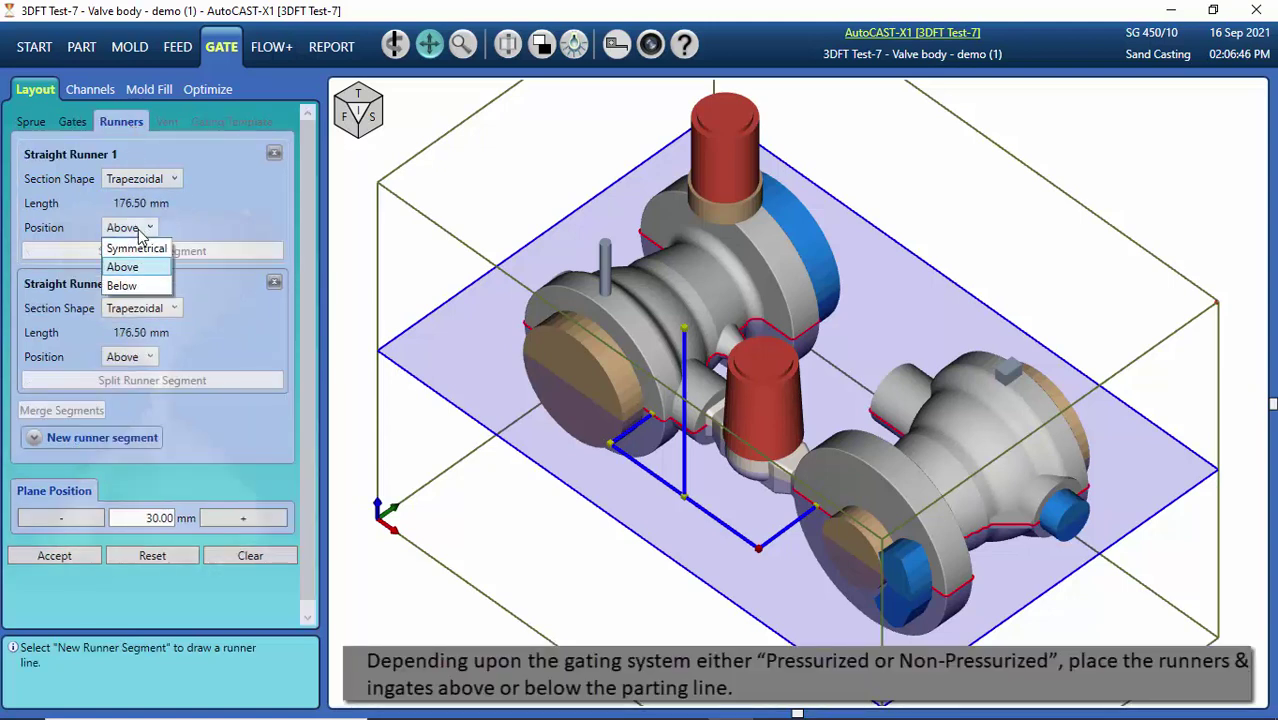
left_click(138, 229)
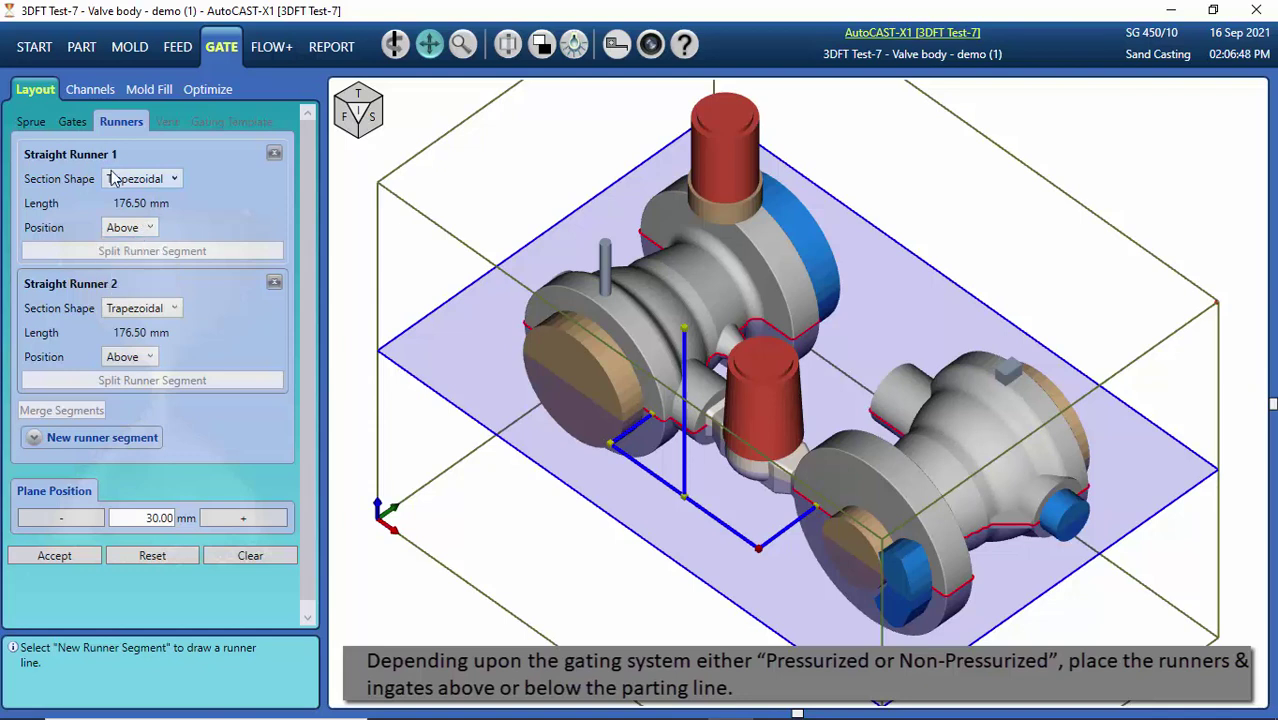
left_click(78, 126)
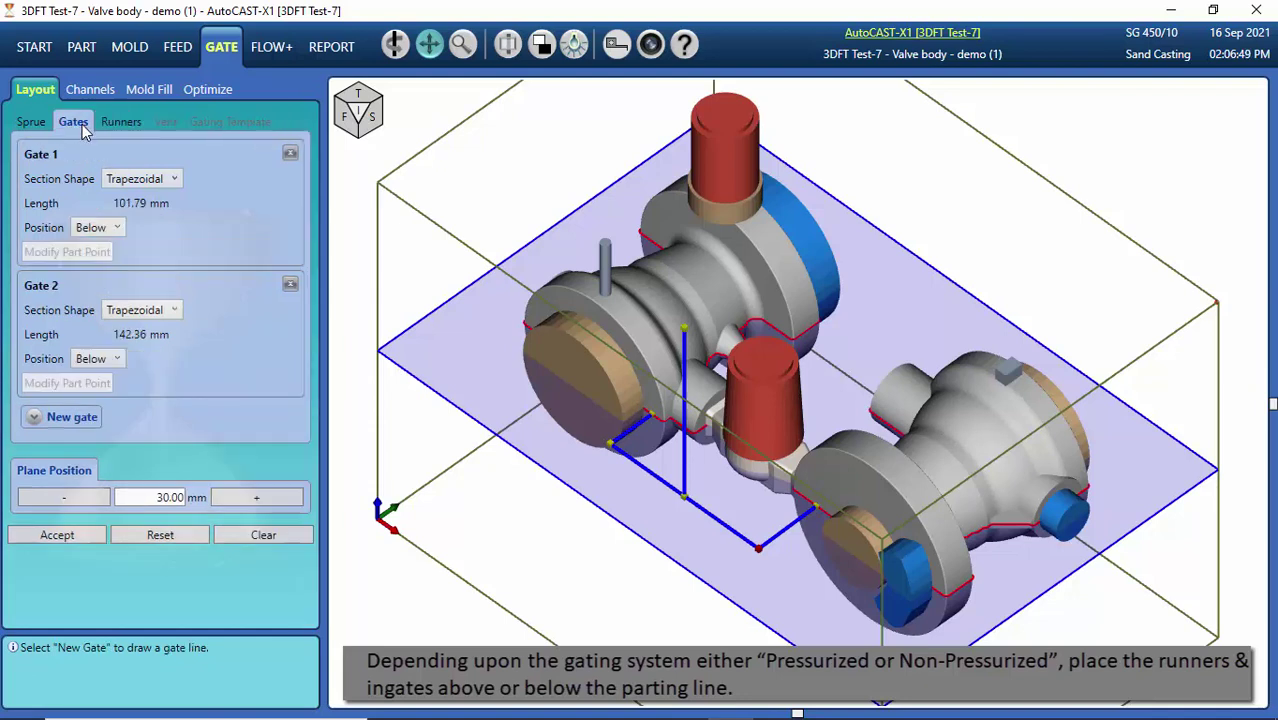
left_click(116, 229)
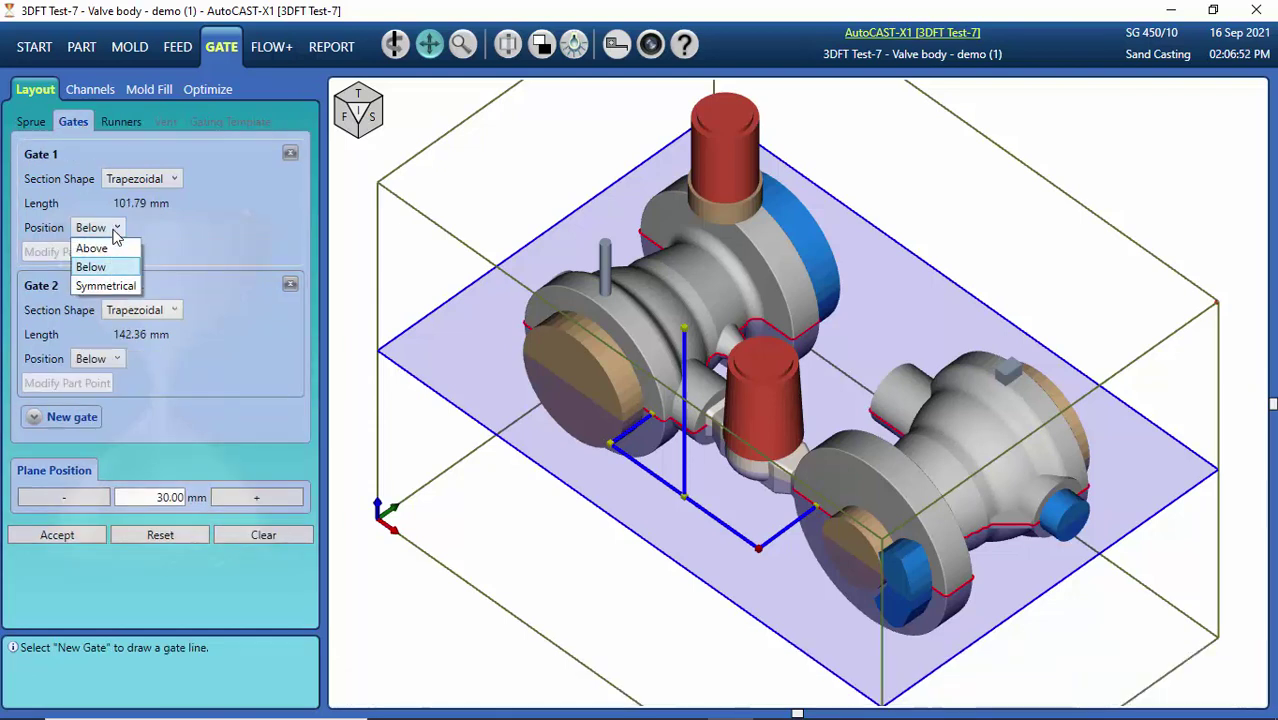
left_click(110, 267)
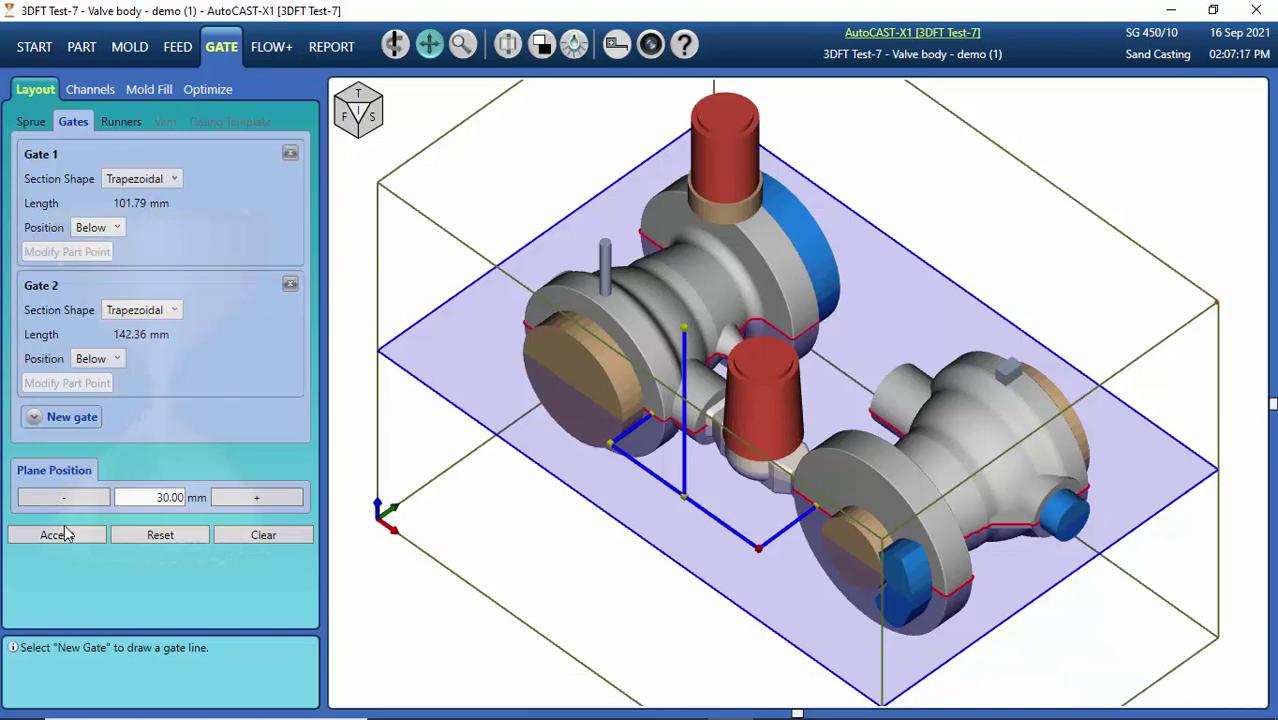
left_click(58, 538)
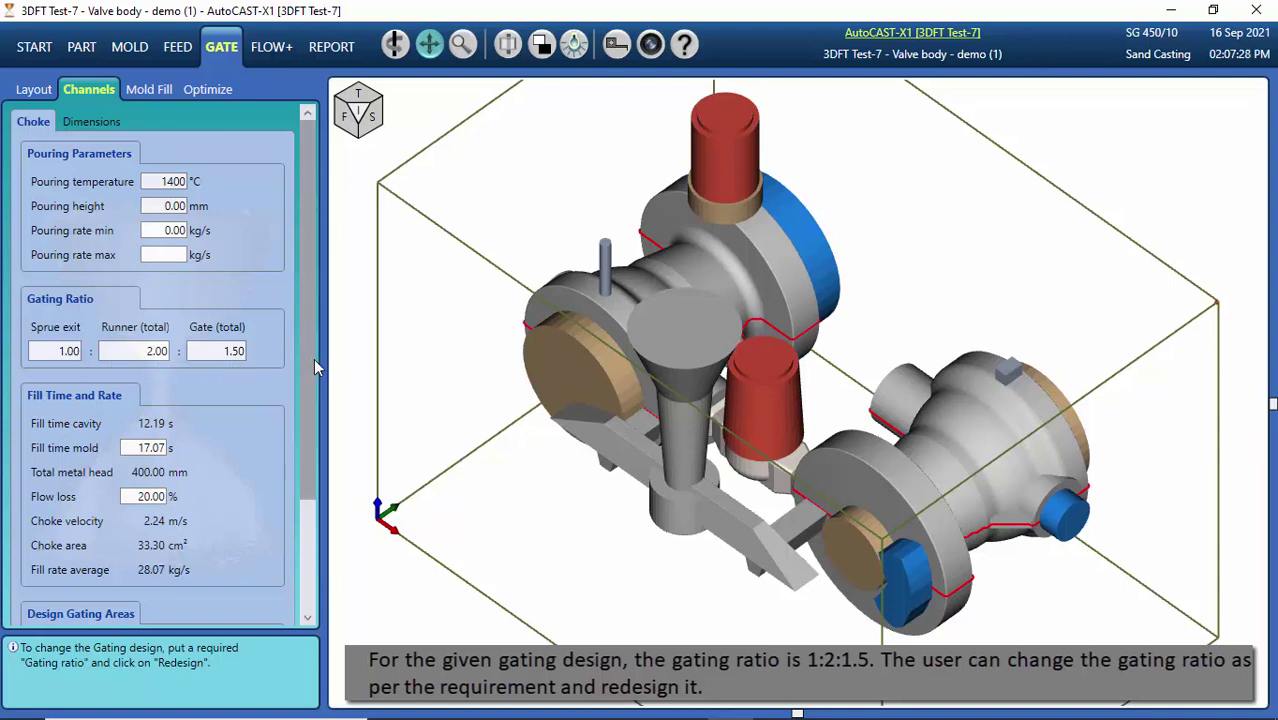
- Set the pouring basin to 100 mm high and 150/75 mm diameters, the sprue to 75/50 mm diameters, and the well to 100 mm diameter, 80 mm high
left_click(100, 123)
left_click(64, 203)
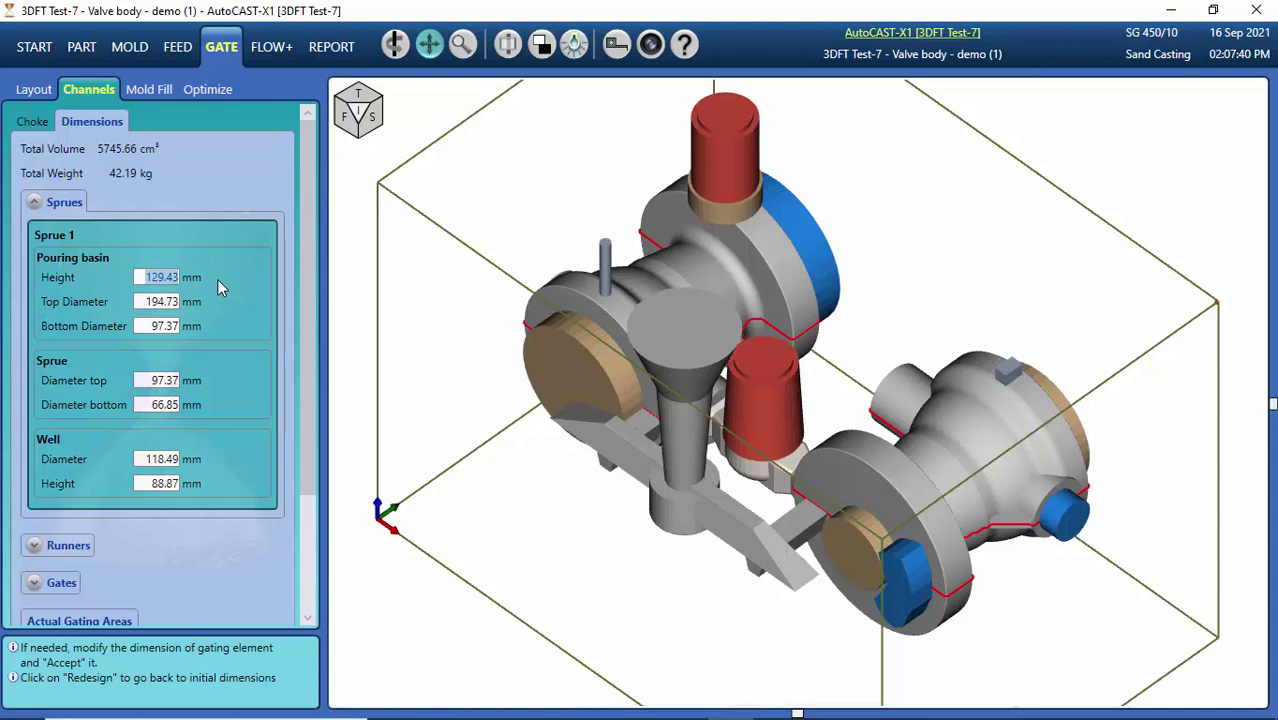
key("BackSpace")
type("10")
type("8")
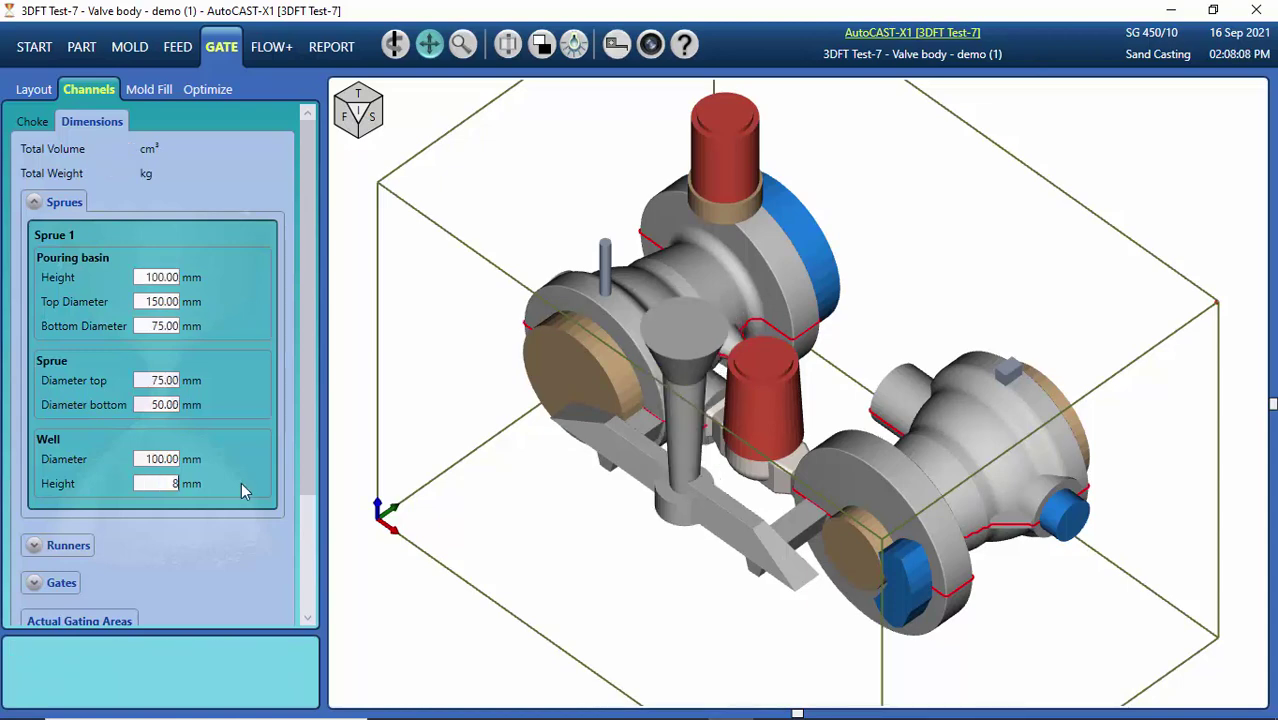
type("0")
key("Return")
scroll(310, 439, "down", 3)
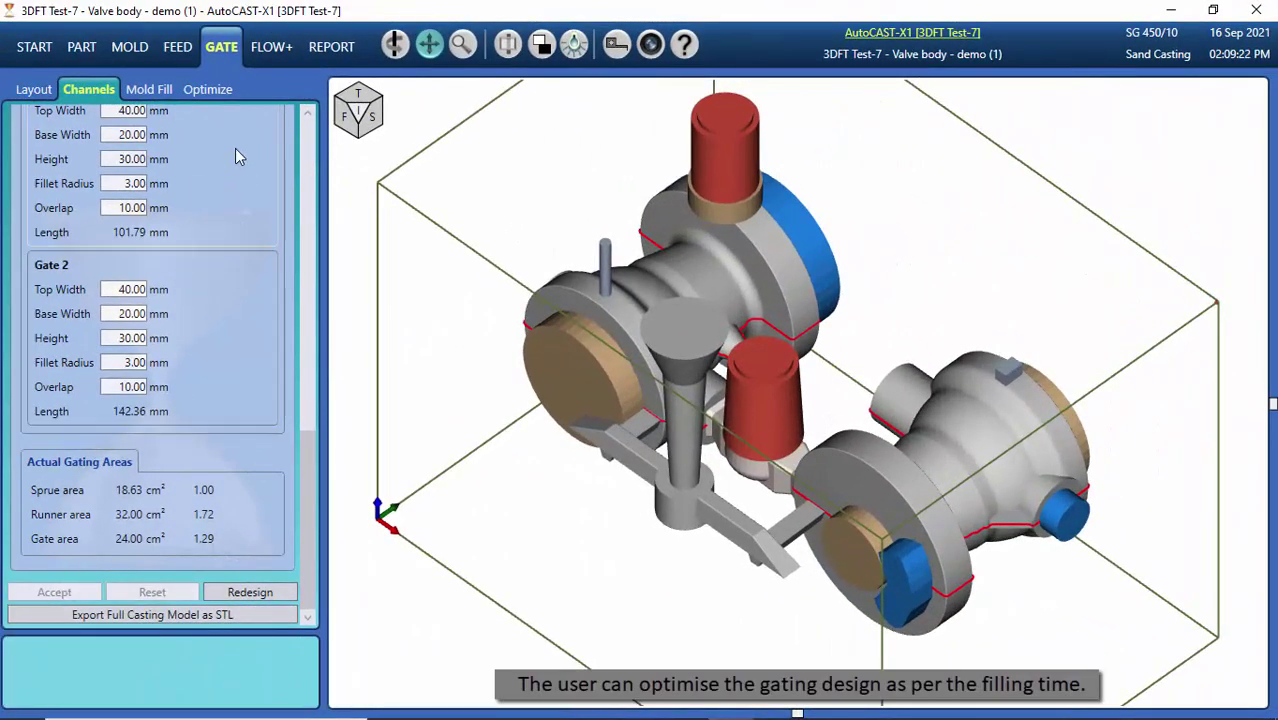
- Optimize the gating design for a desired fill time of 20 s
left_click(219, 96)
left_click(78, 122)
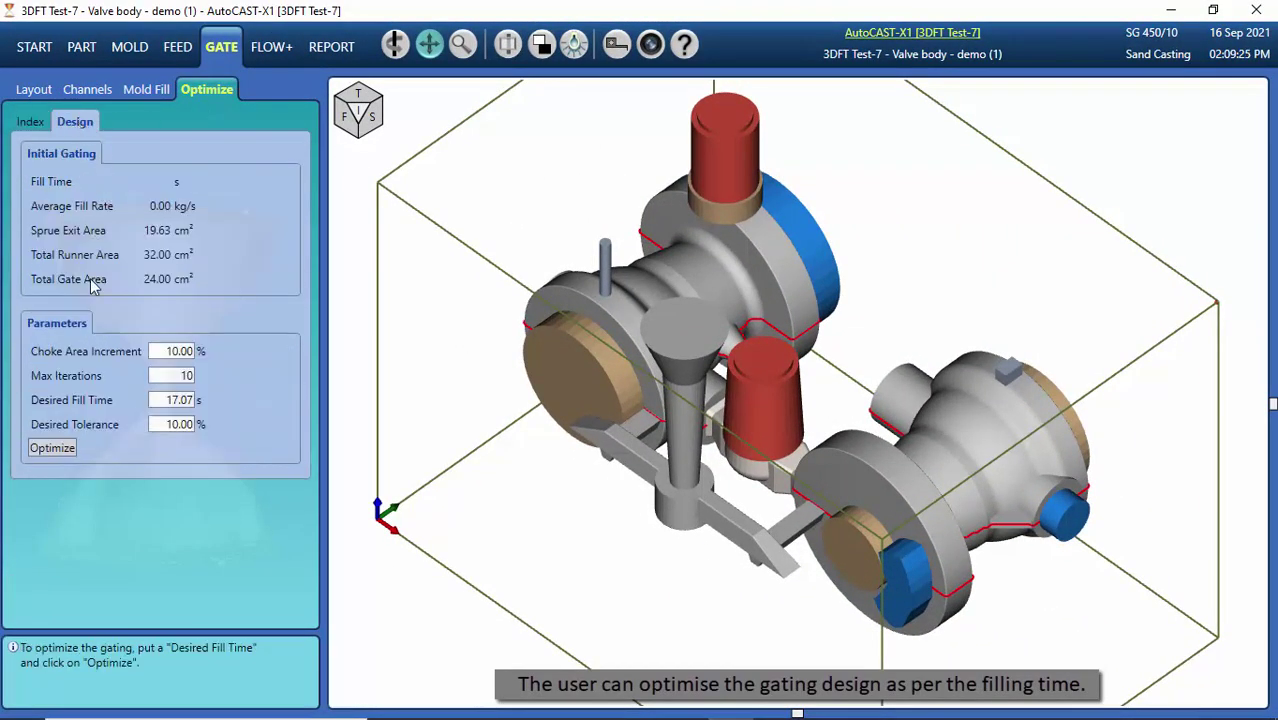
type("20")
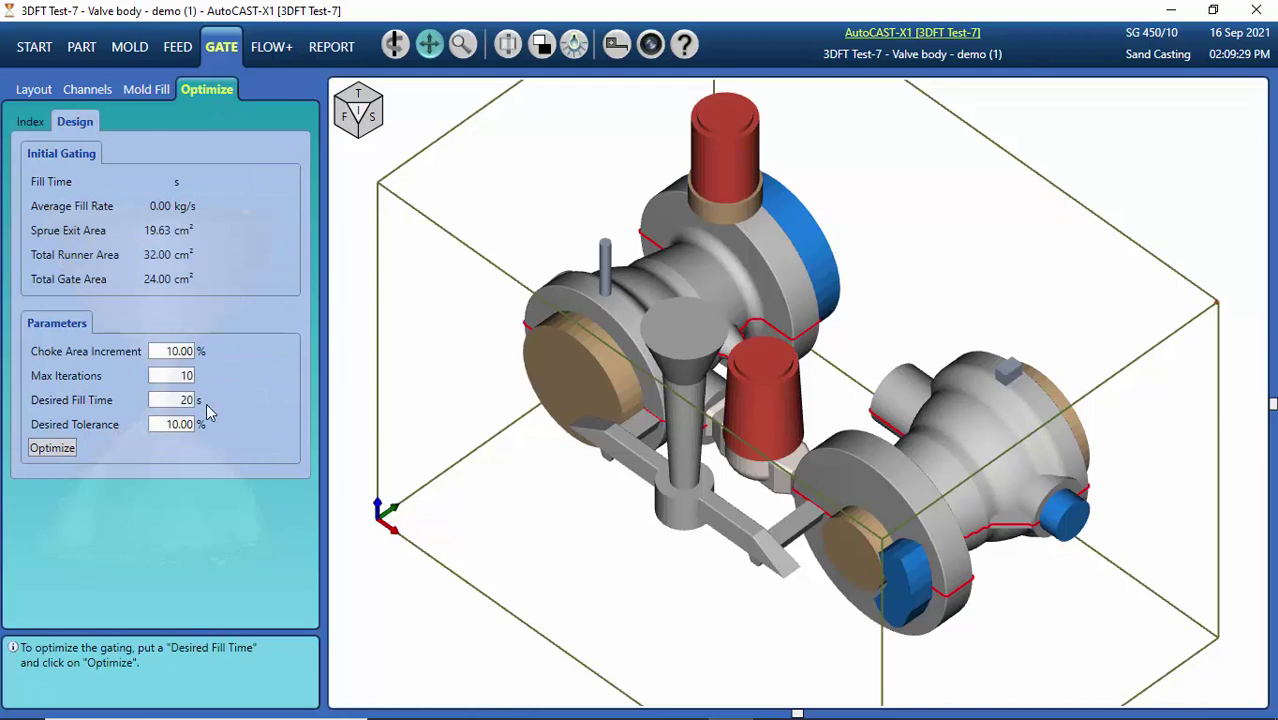
left_click(55, 448)
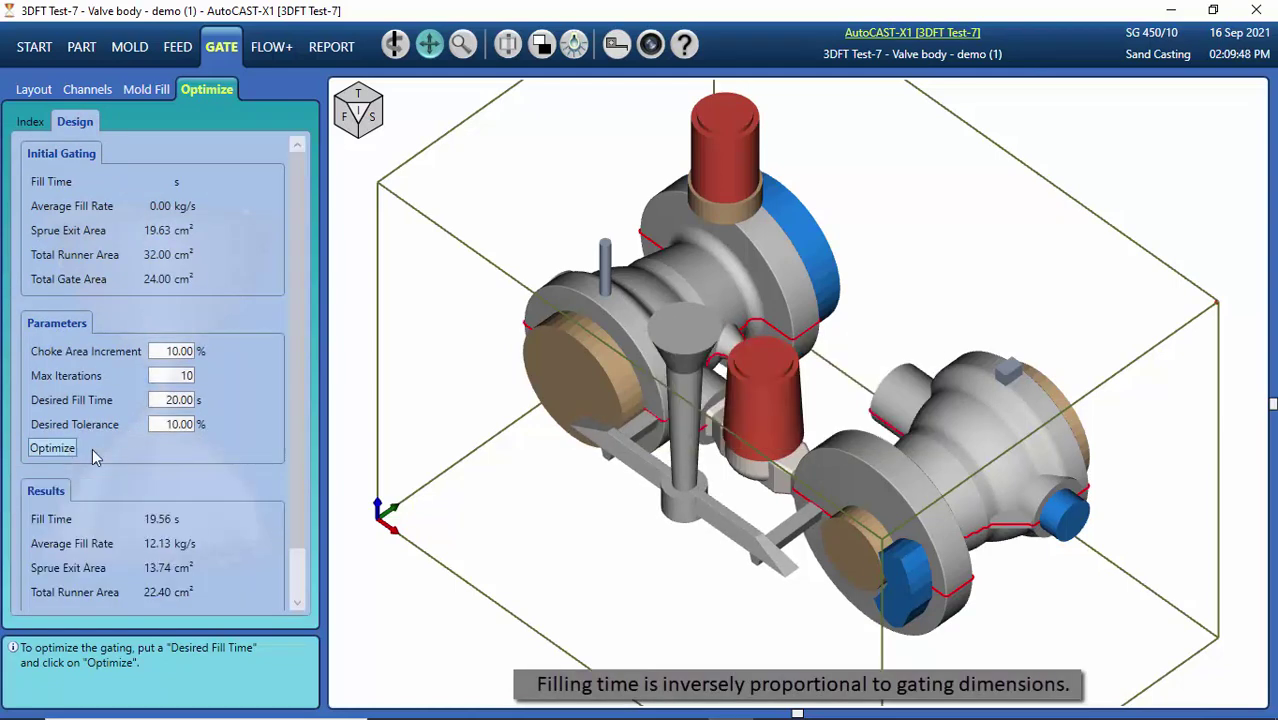
scroll(299, 436, "down", 2)
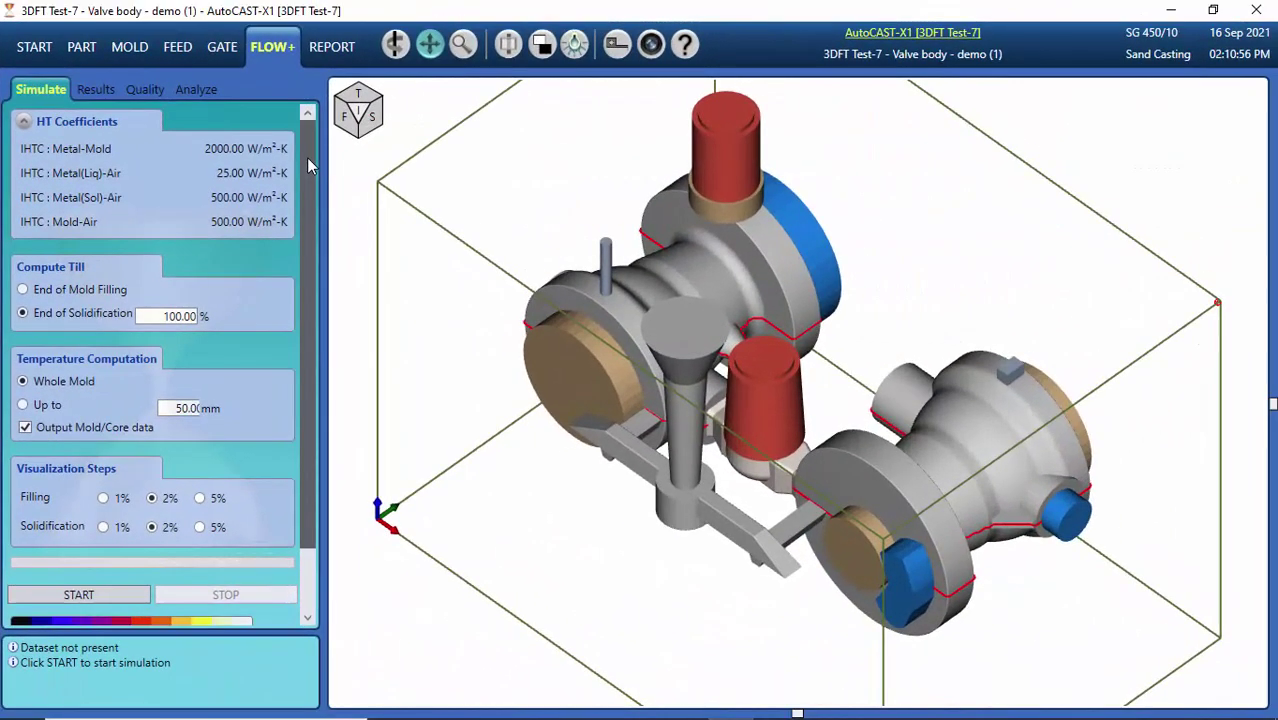
- Run the coupled simulation to 100% solidification with 1% visualization steps for filling and solidification, and load its results
scroll(308, 180, "down", 1)
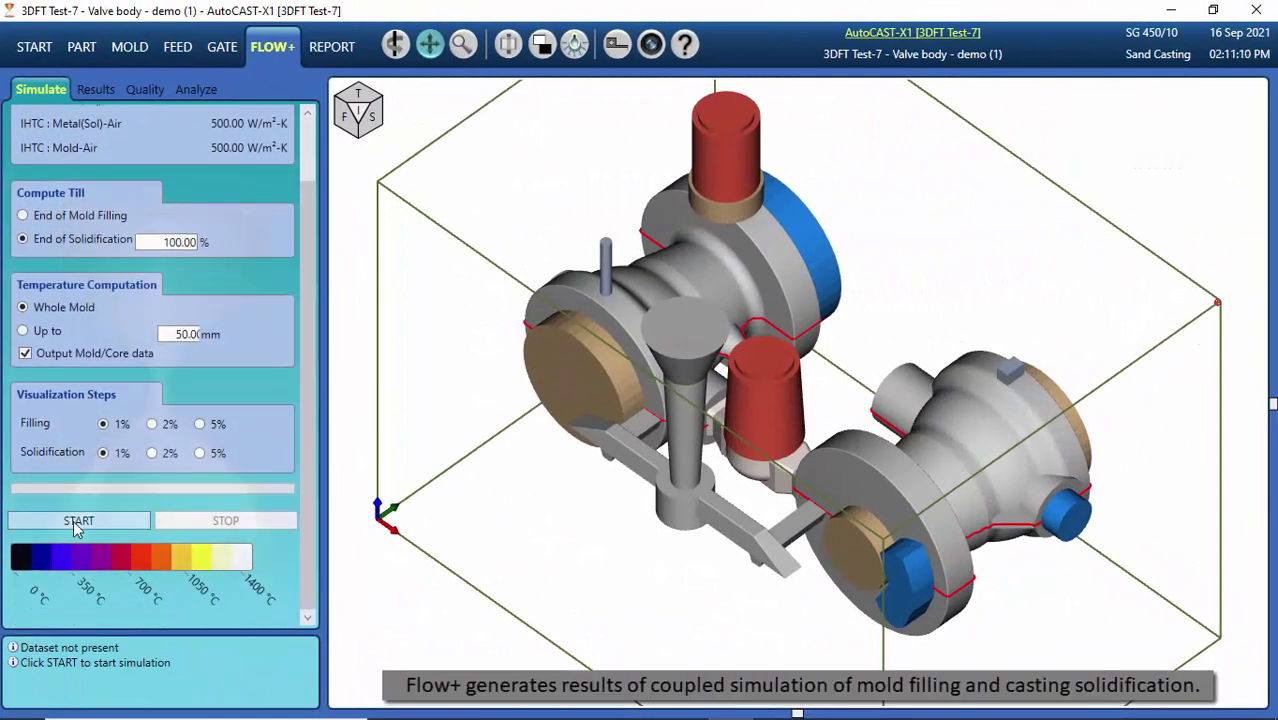
left_click(78, 521)
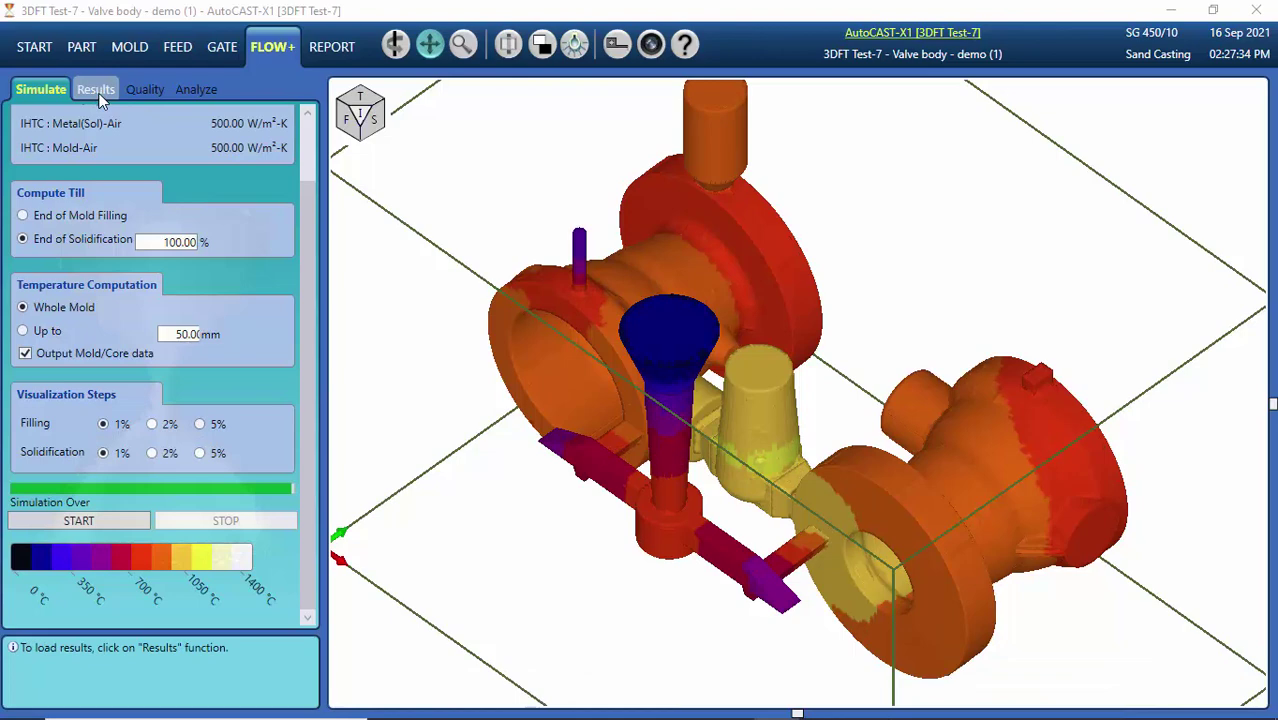
left_click(96, 90)
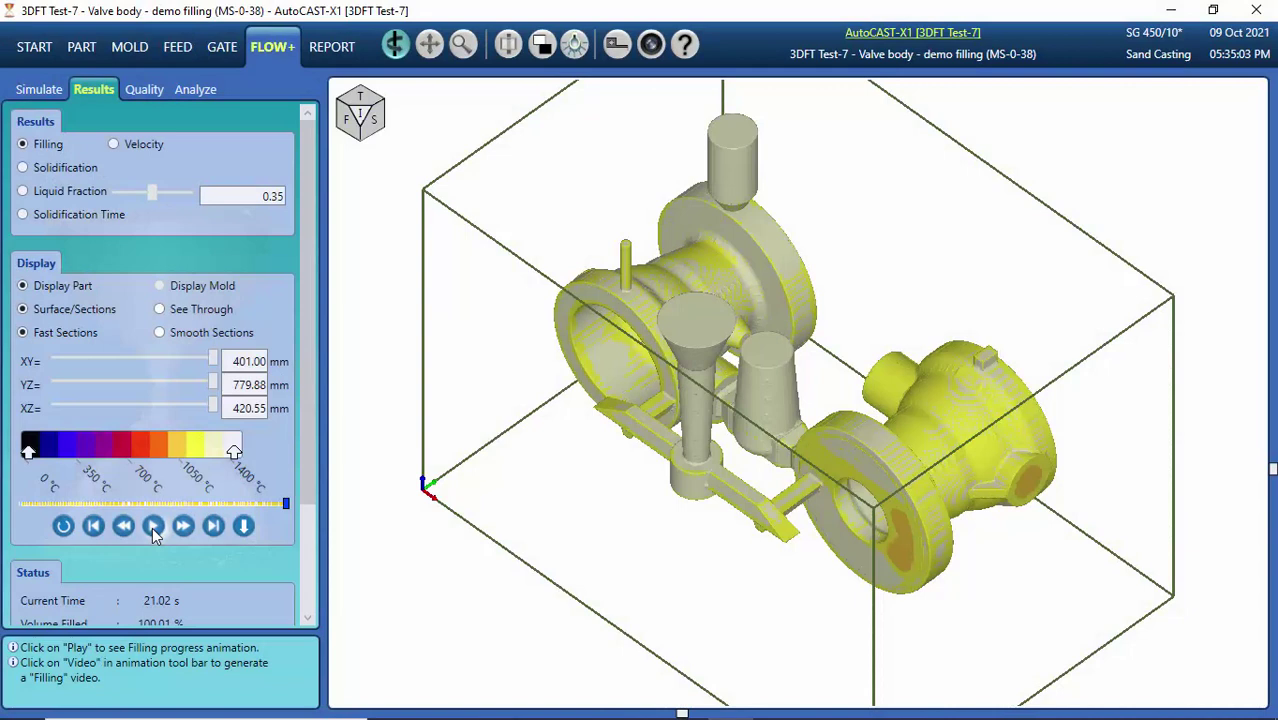
- Play the mold filling animation to examine how the metal temperature drops on the casting surface
left_click(152, 527)
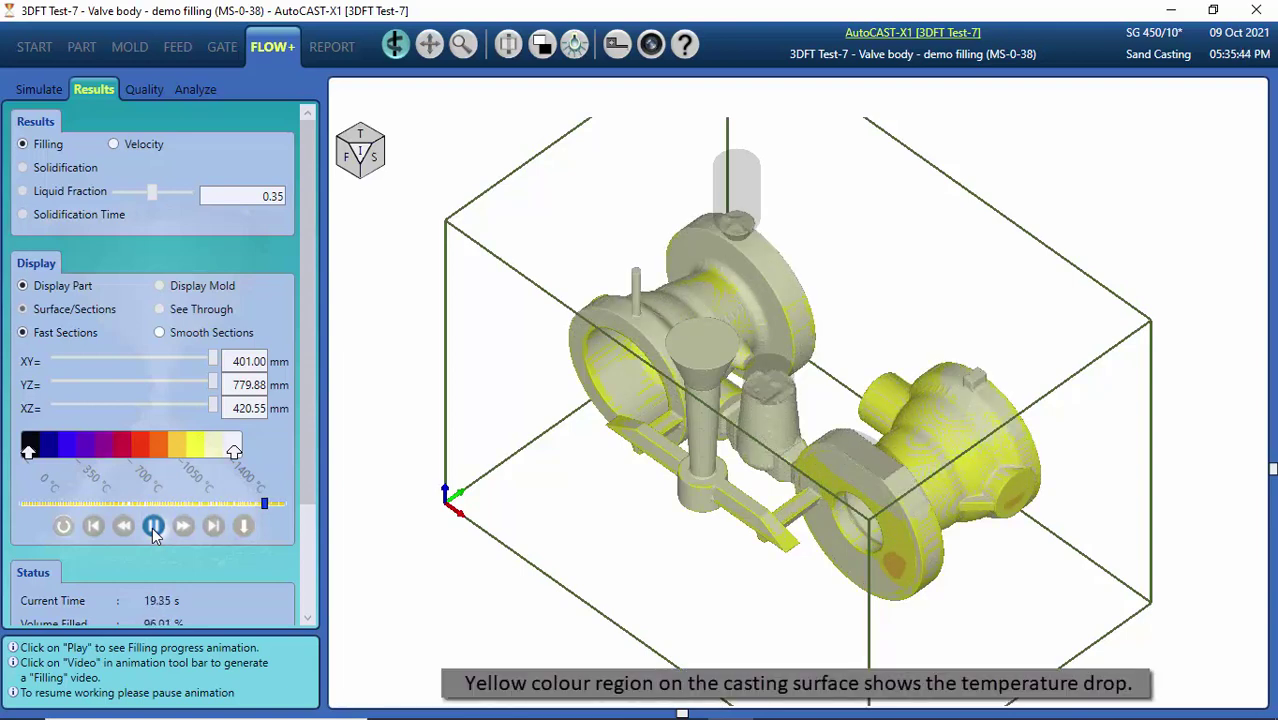
scroll(307, 598, "down", 2)
scroll(307, 598, "down", 1)
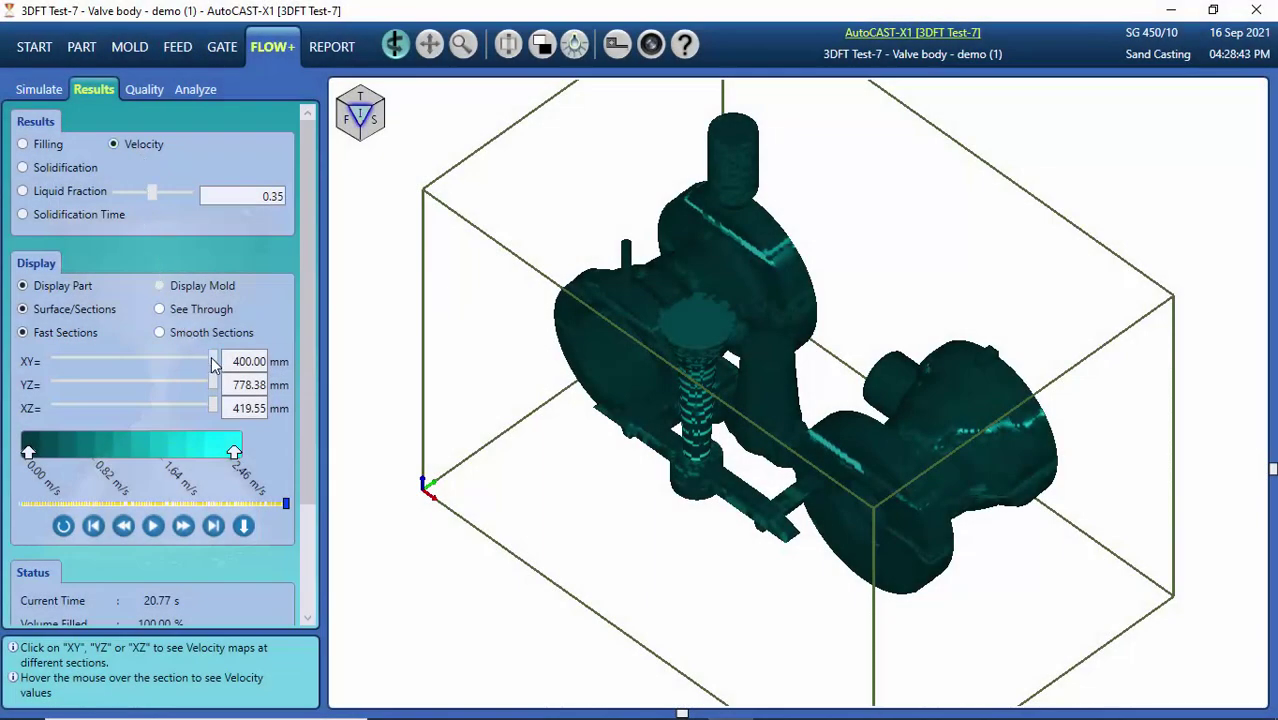
- Section the velocity result at about XY -3 mm and probe the flow velocities at two points along each ingate
left_click_drag(213, 362, 133, 393)
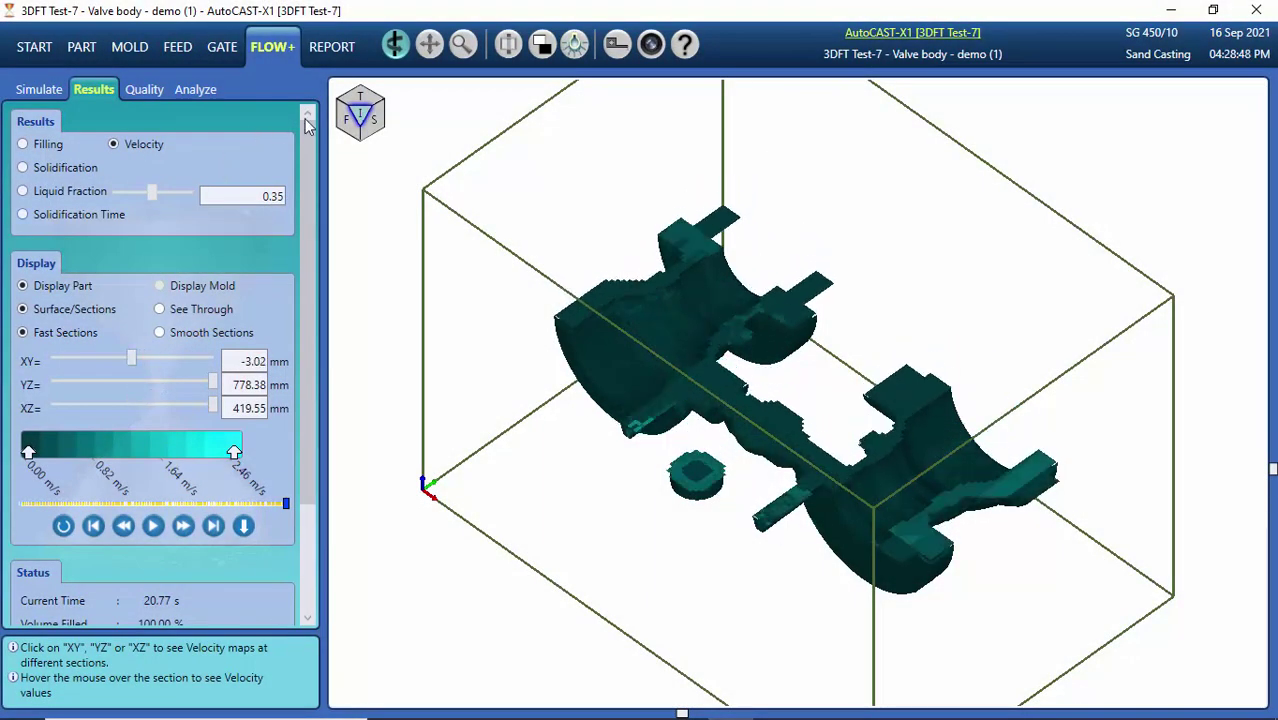
left_click(352, 100)
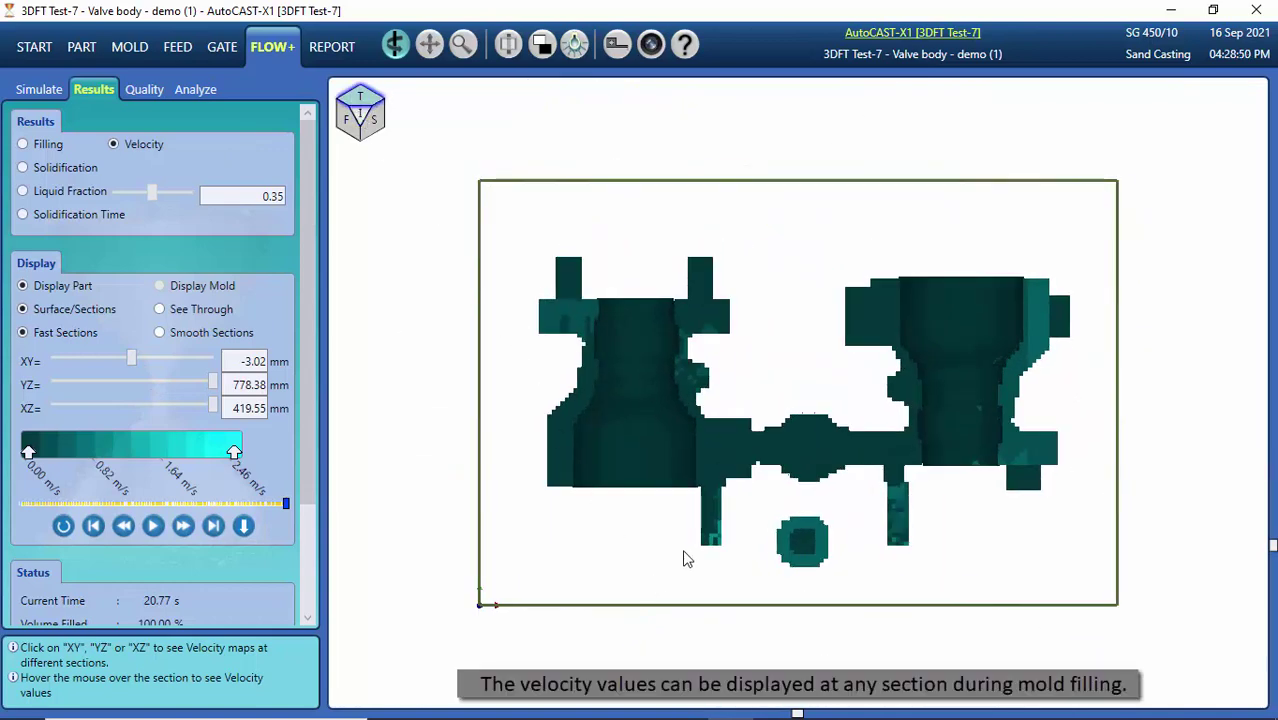
mouse_move(714, 540)
mouse_move(720, 510)
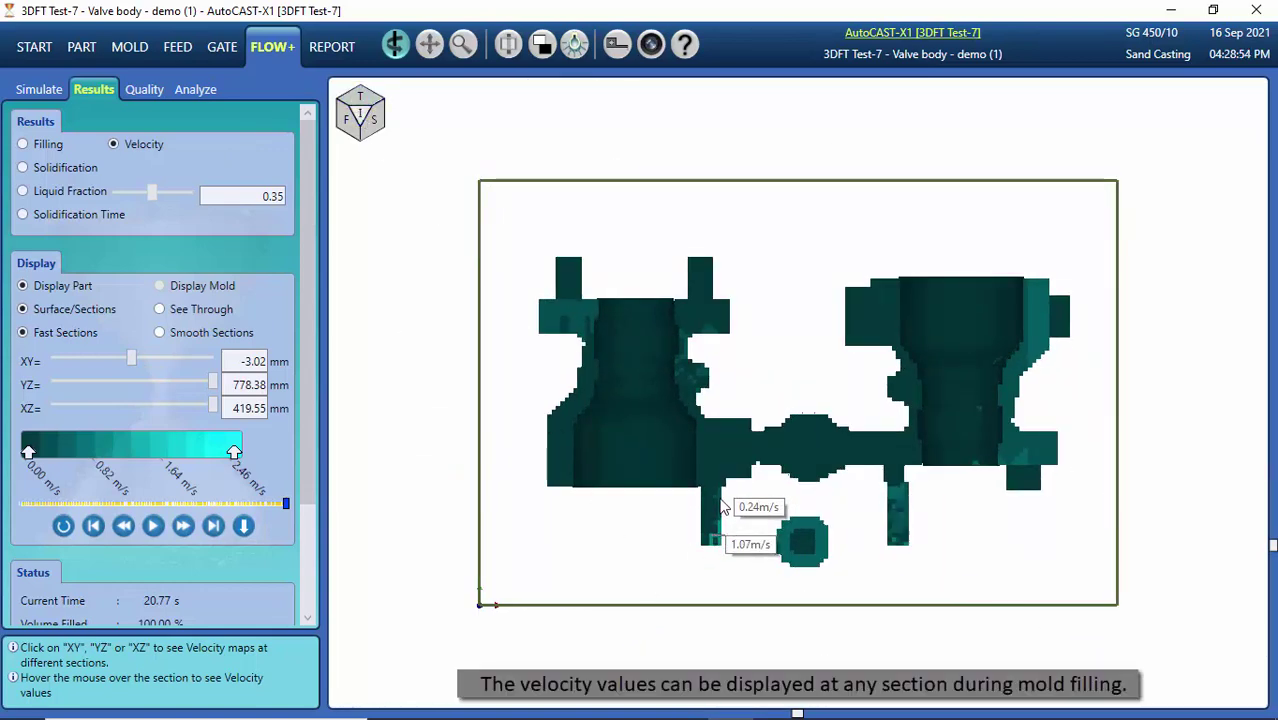
mouse_move(896, 547)
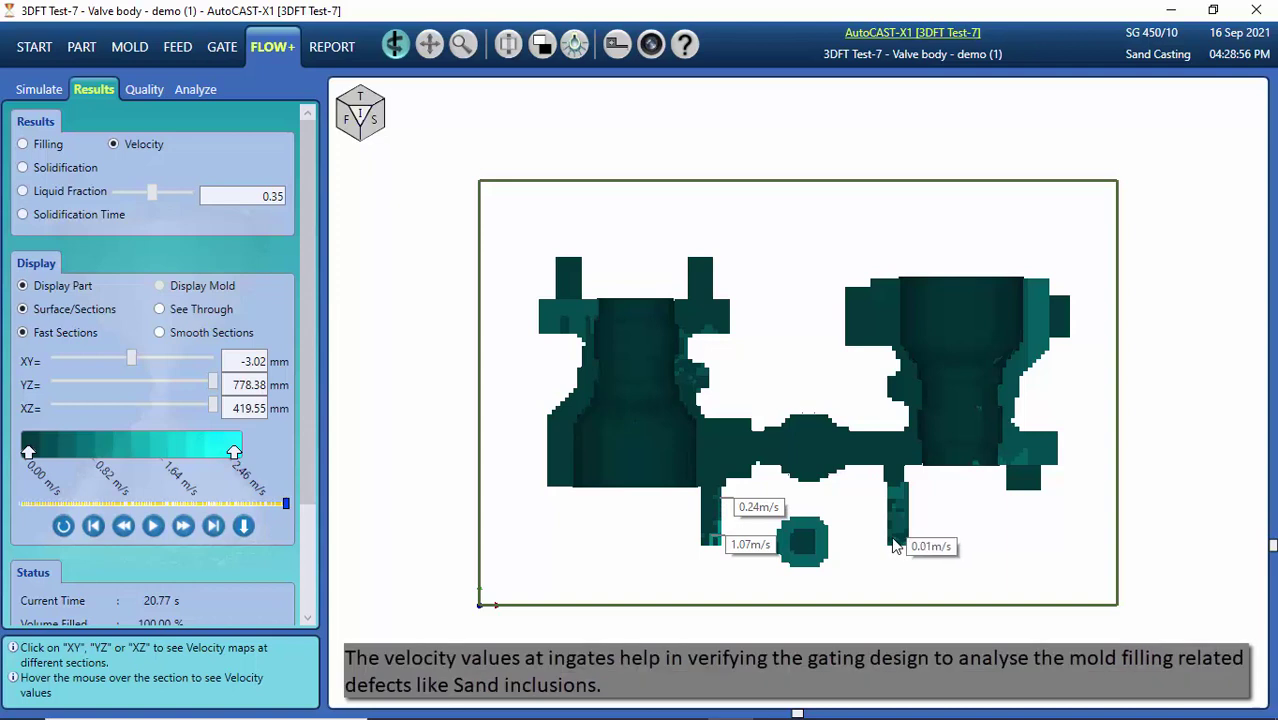
mouse_move(888, 508)
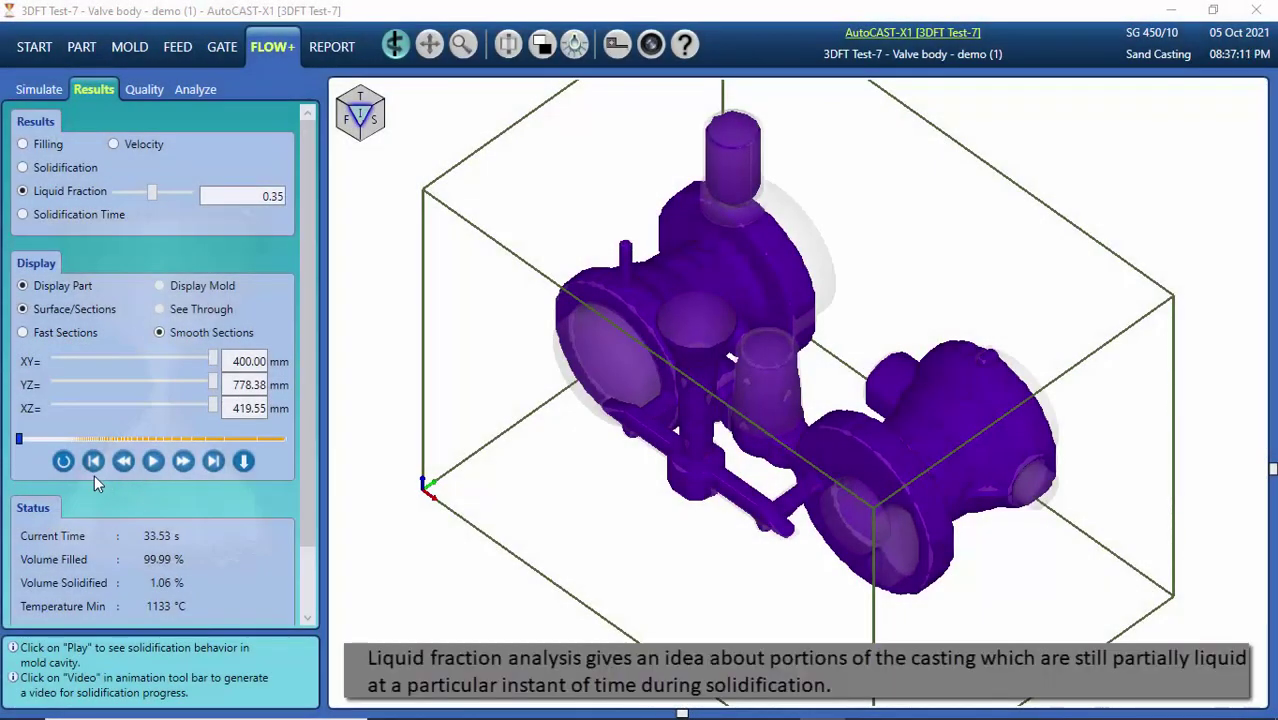
- Advance the 0.35 liquid fraction result to about 25 min to examine the remaining liquid regions
left_click_drag(27, 447, 142, 440)
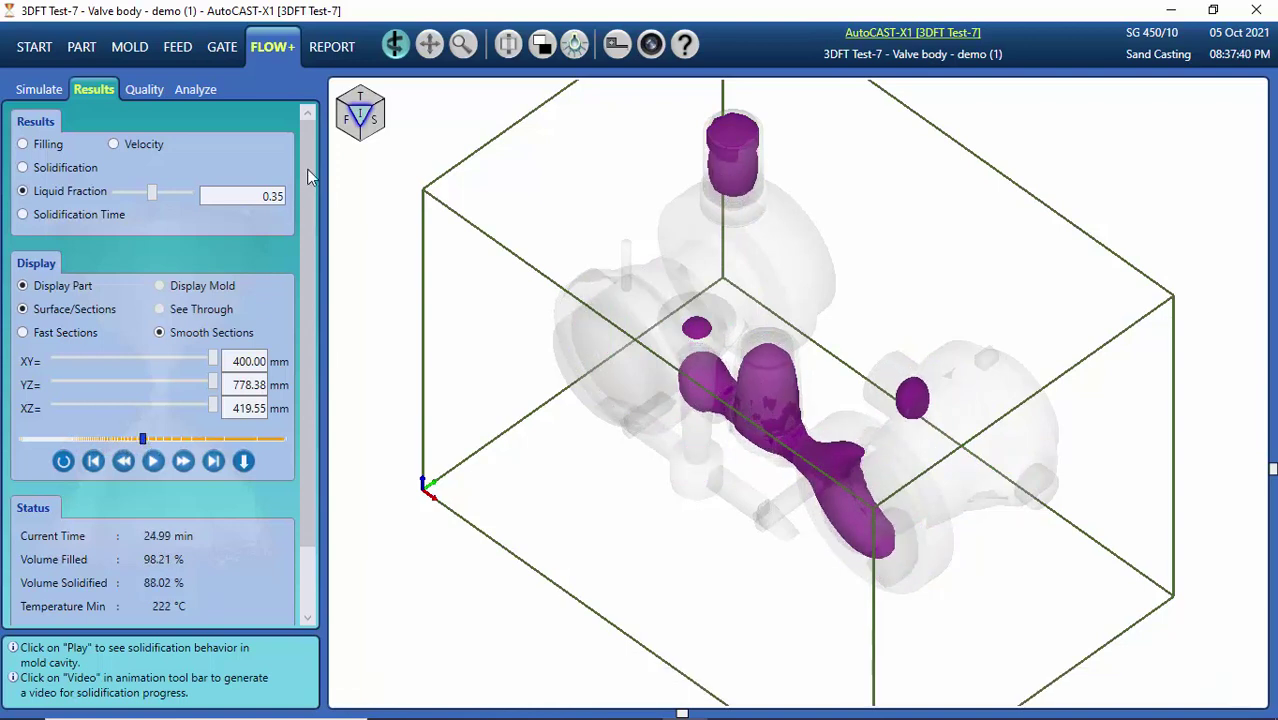
left_click(373, 123)
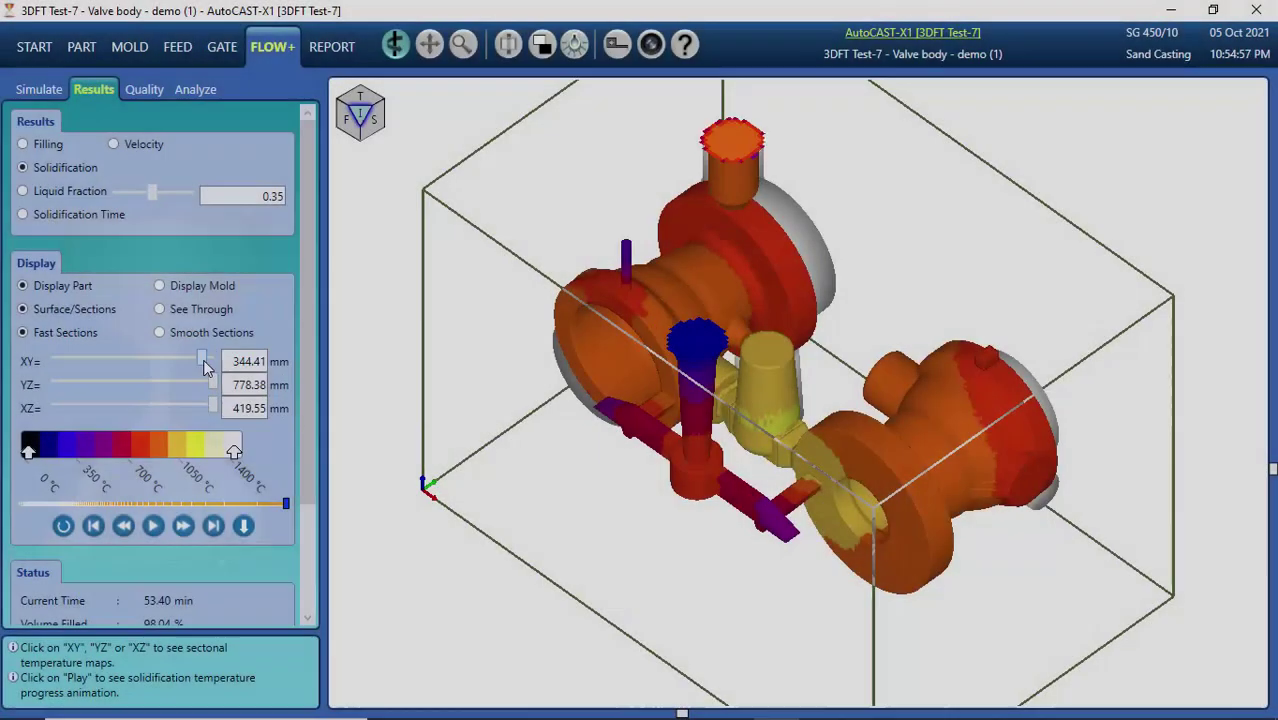
- Section the solidification result at about XY -3 mm and probe temperatures at the second part's flange, wall and boss, the side feeder and its neck
left_click_drag(185, 361, 136, 368)
left_click(348, 118)
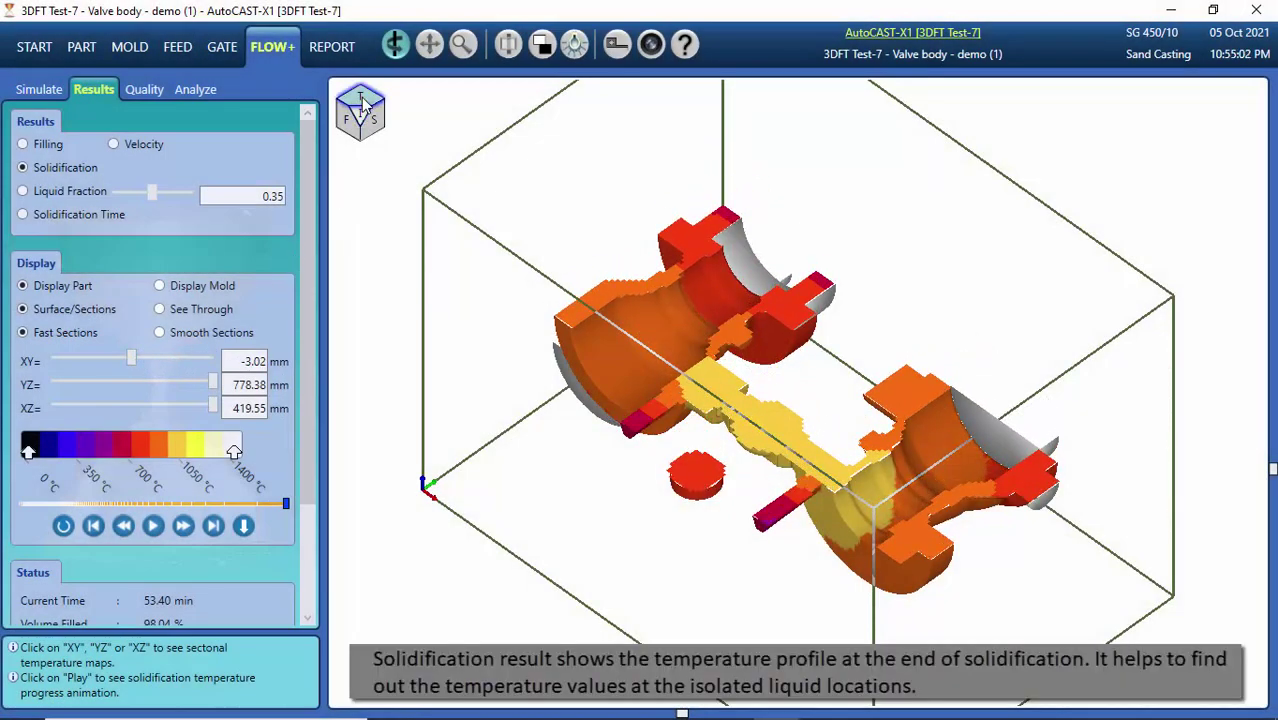
mouse_move(708, 400)
scroll(913, 331, "up", 2)
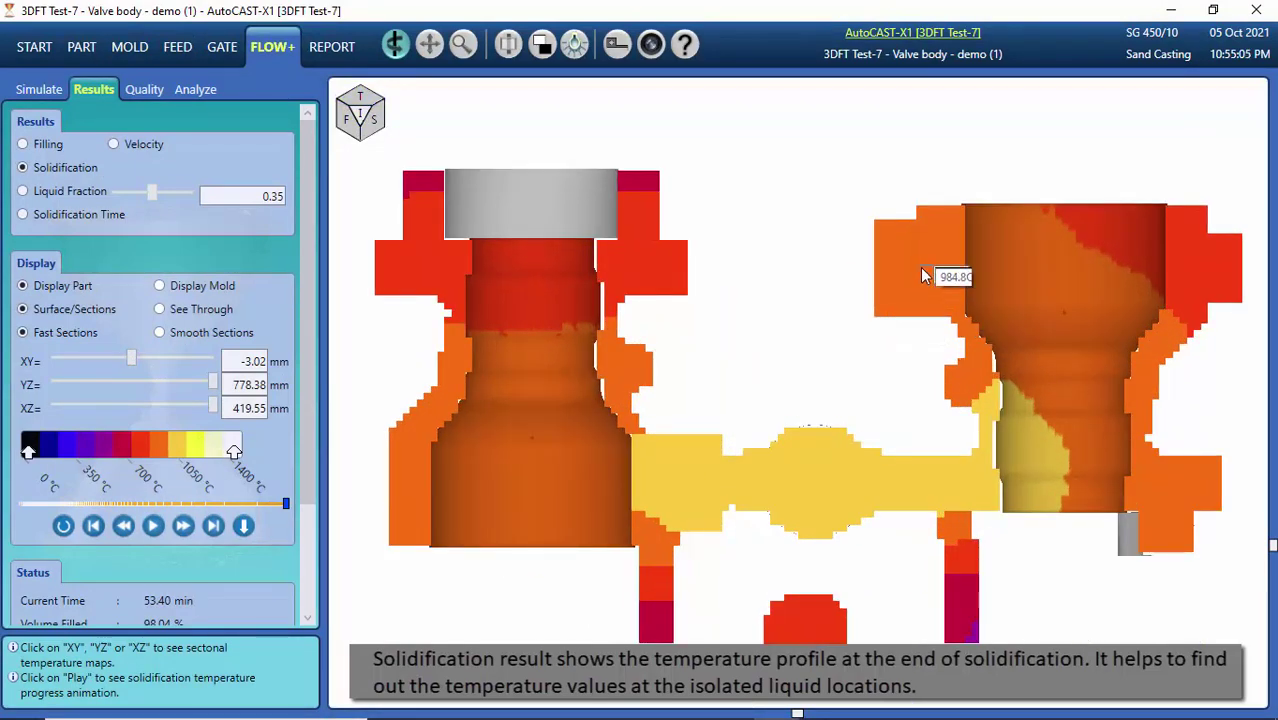
left_click(966, 336)
left_click(972, 373)
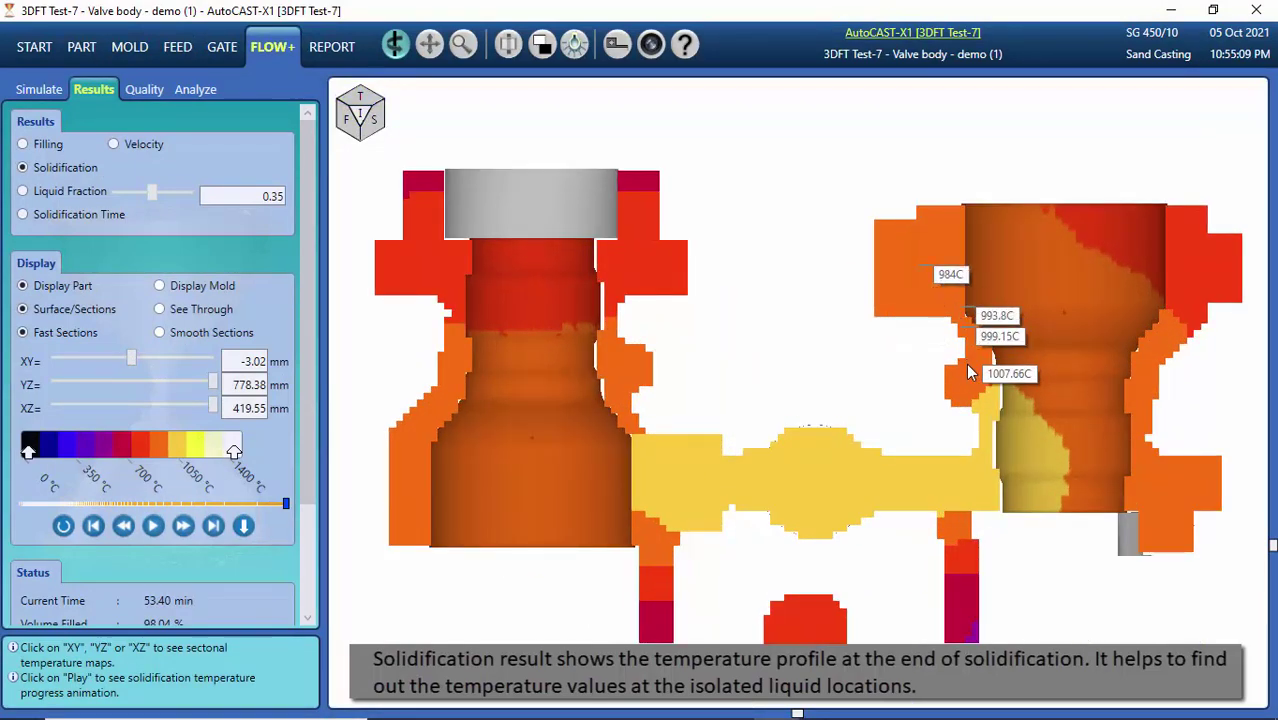
left_click(817, 490)
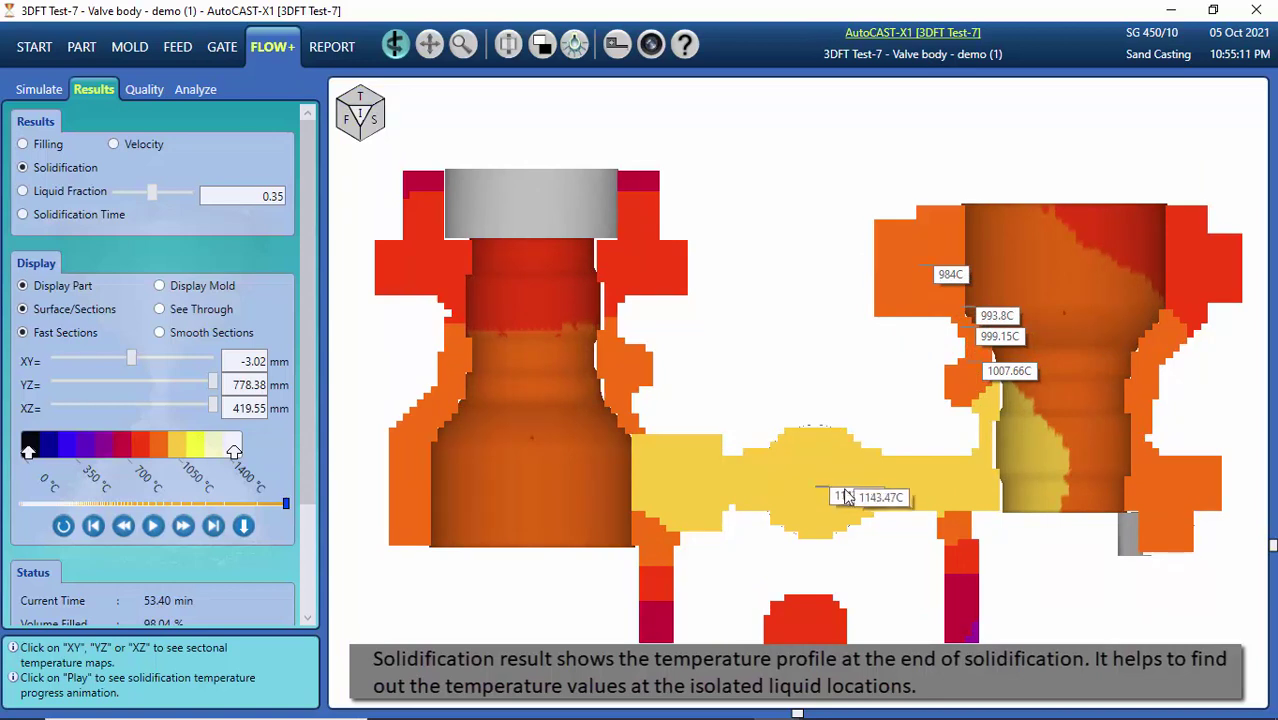
left_click(900, 492)
left_click(983, 492)
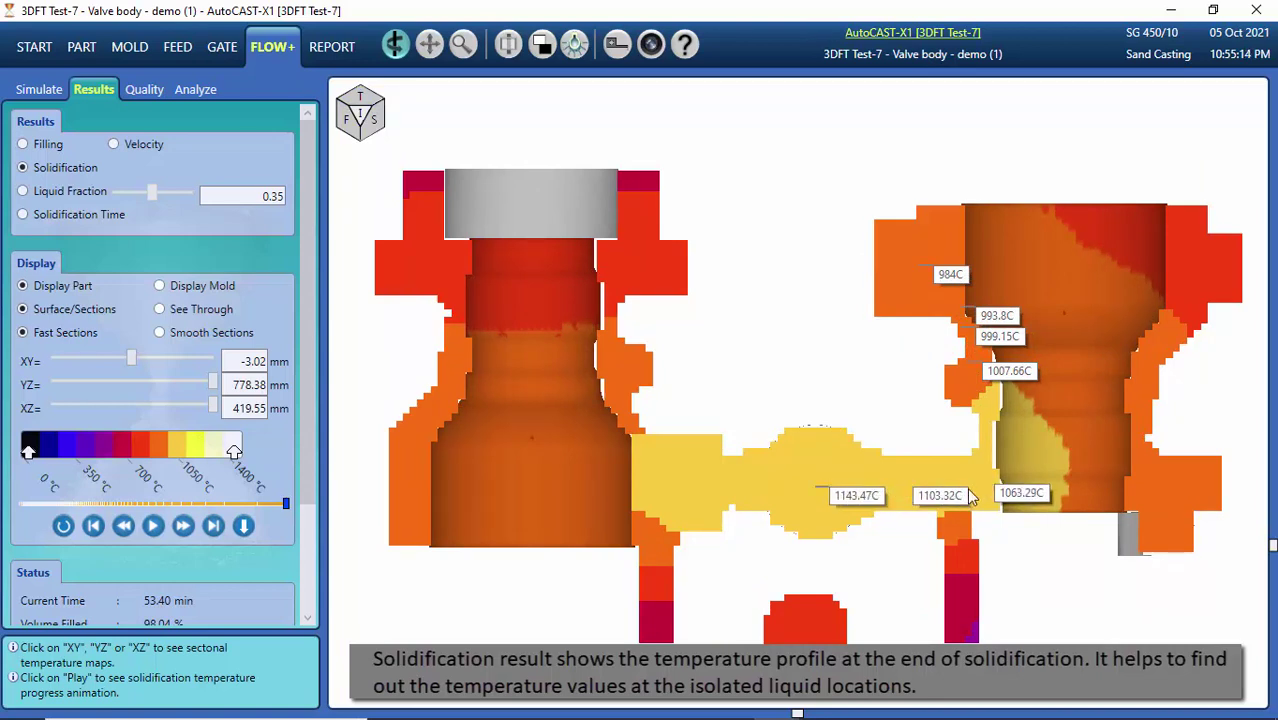
- Probe the solidification temperatures at the central feeder's neck toward the first part and at the first part's adjoining side boss
left_click(733, 492)
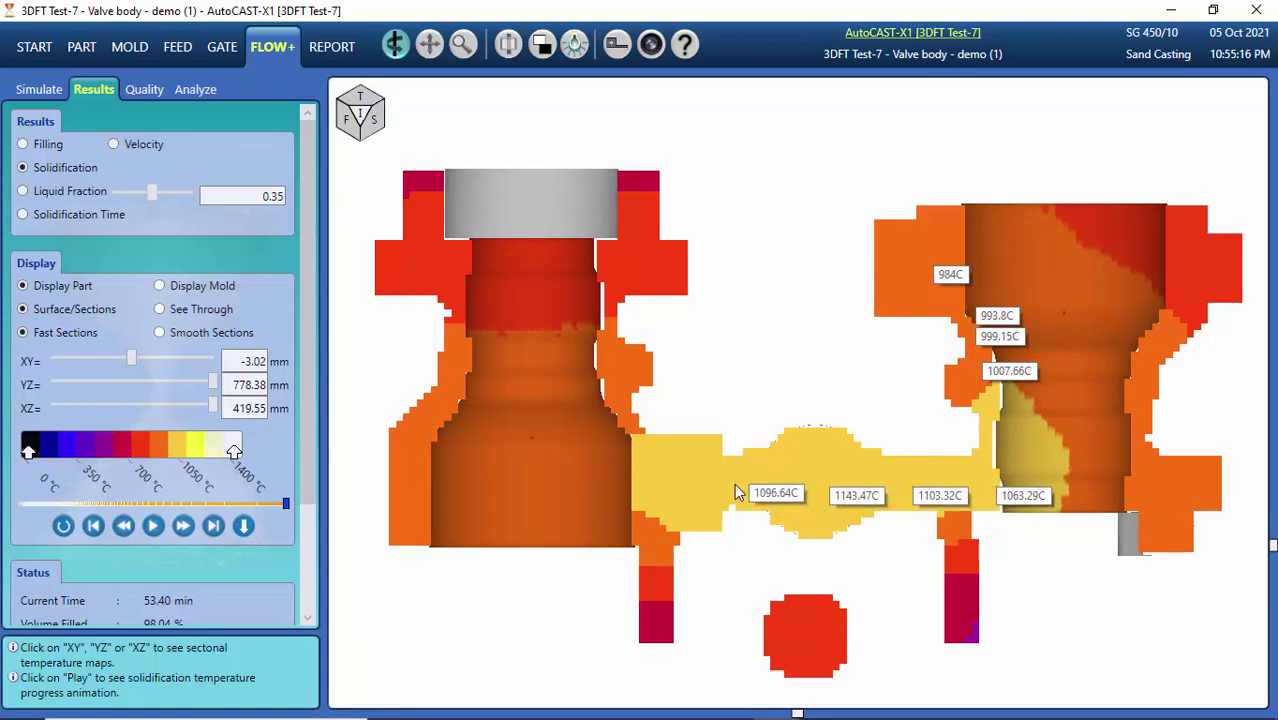
left_click(636, 490)
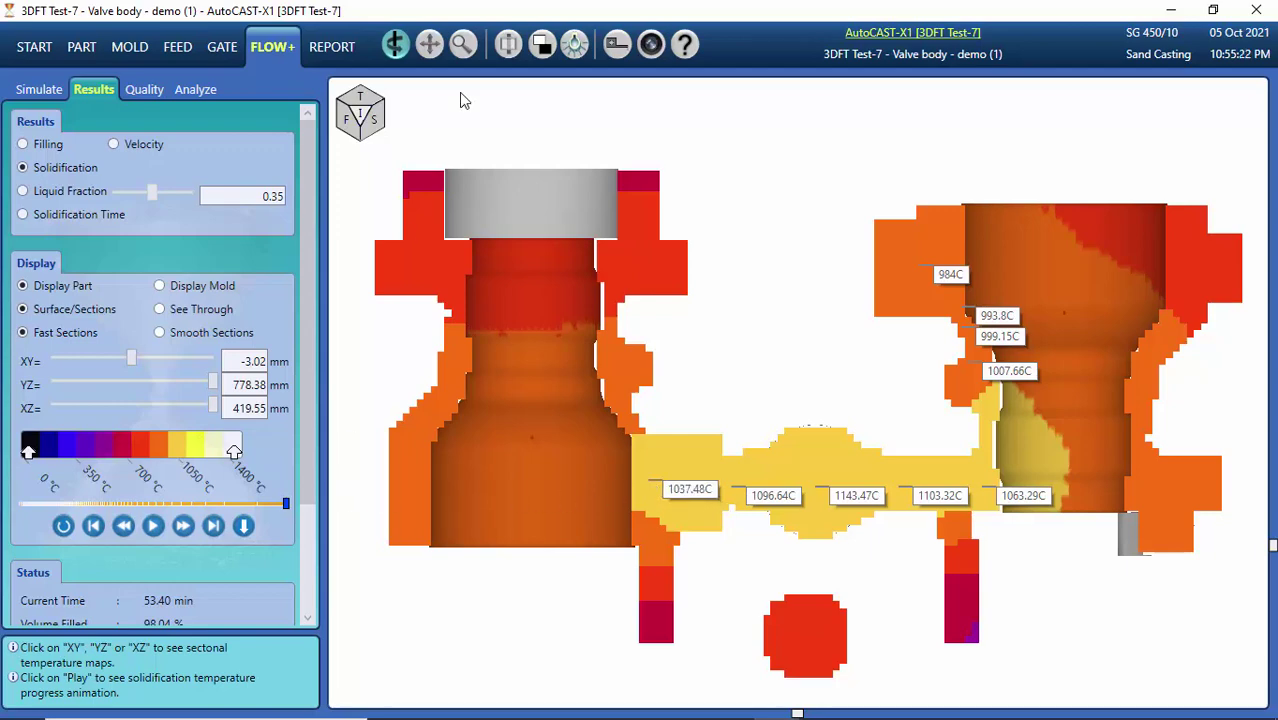
left_click(462, 44)
- Display the mold temperatures on a section at about XY 25 mm and probe points in the cores and surrounding sand
mouse_move(131, 358)
left_mouse_down()
mouse_move(222, 360)
mouse_move(137, 357)
left_mouse_up()
left_click(192, 291)
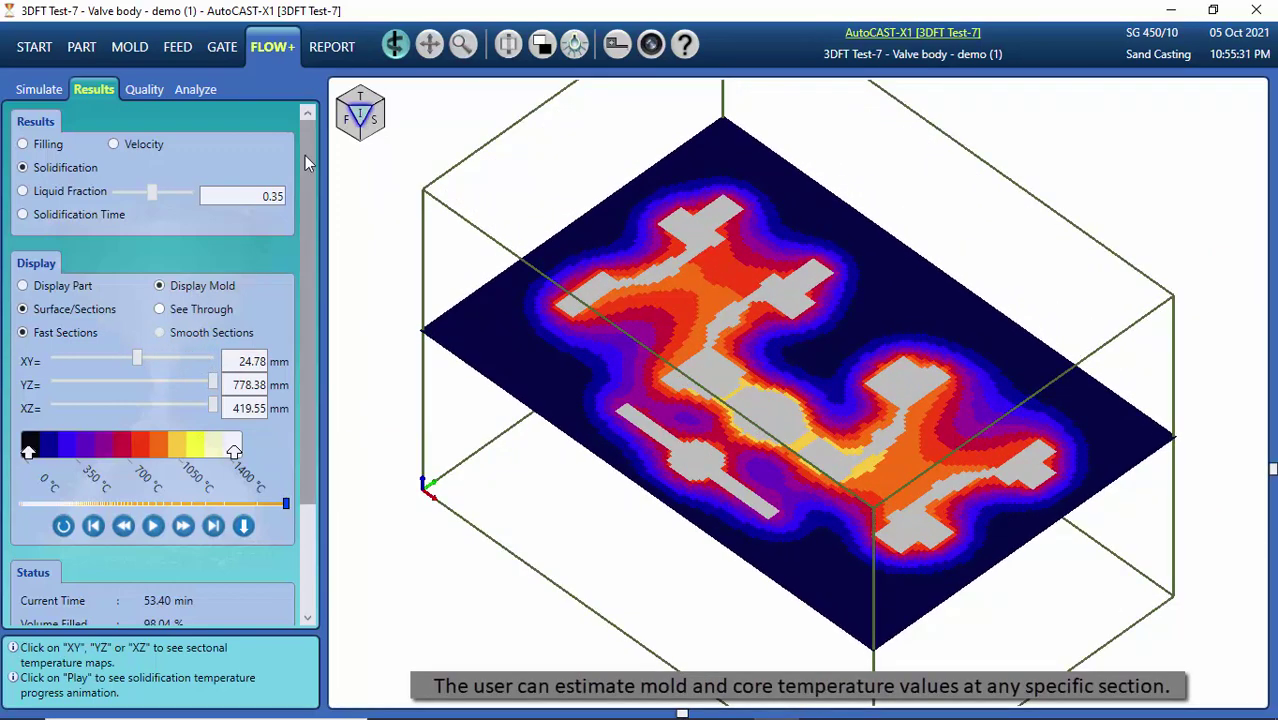
left_click(352, 96)
left_click(628, 368)
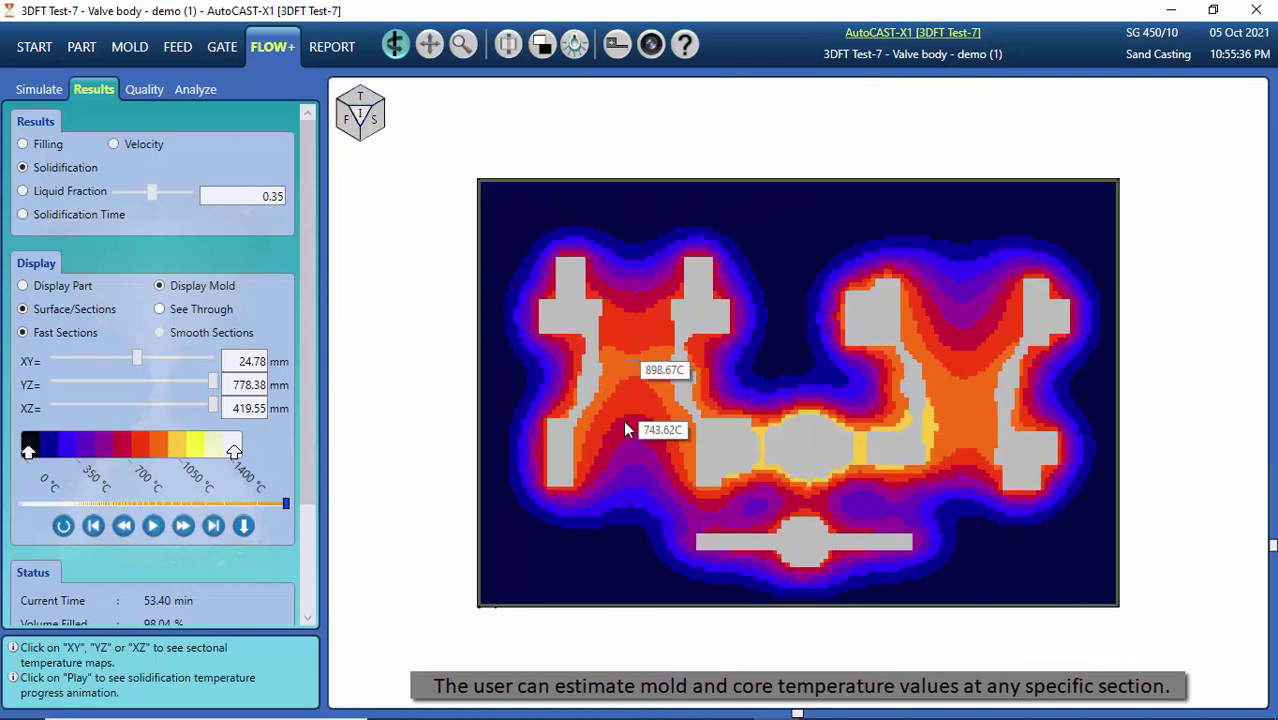
left_click(624, 434)
left_click(695, 497)
left_click(934, 429)
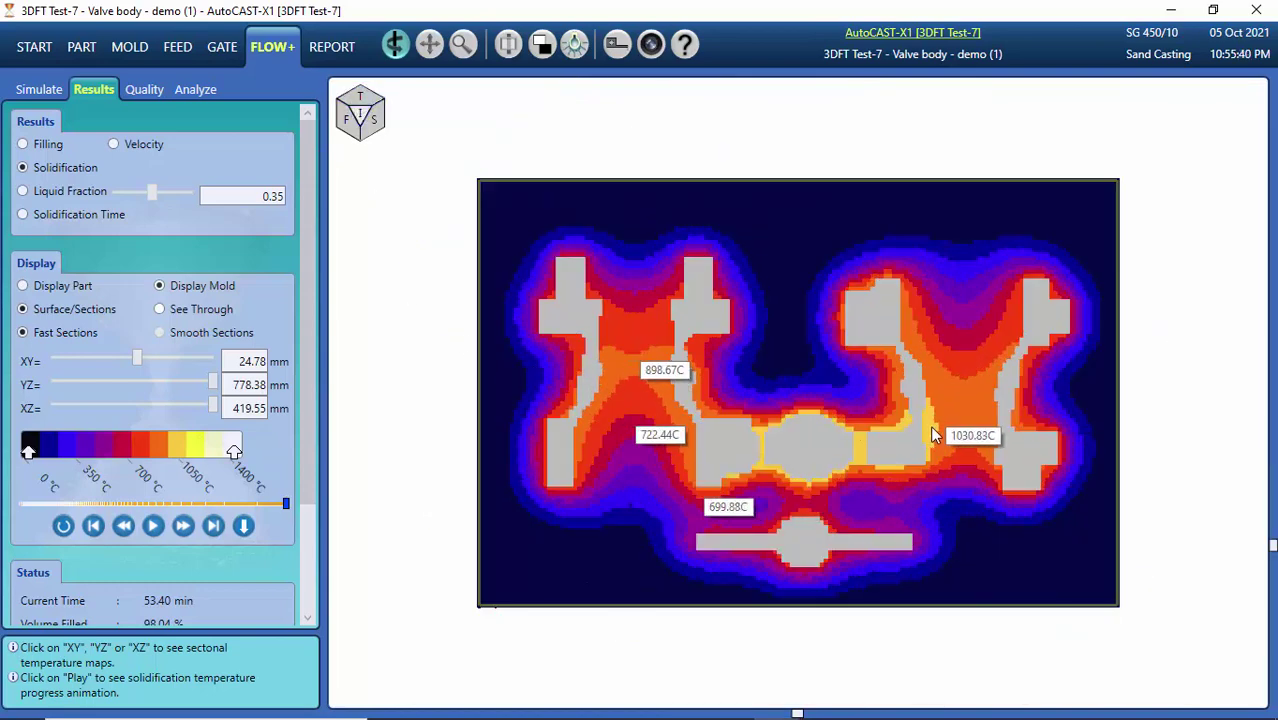
left_click(981, 370)
left_click(799, 213)
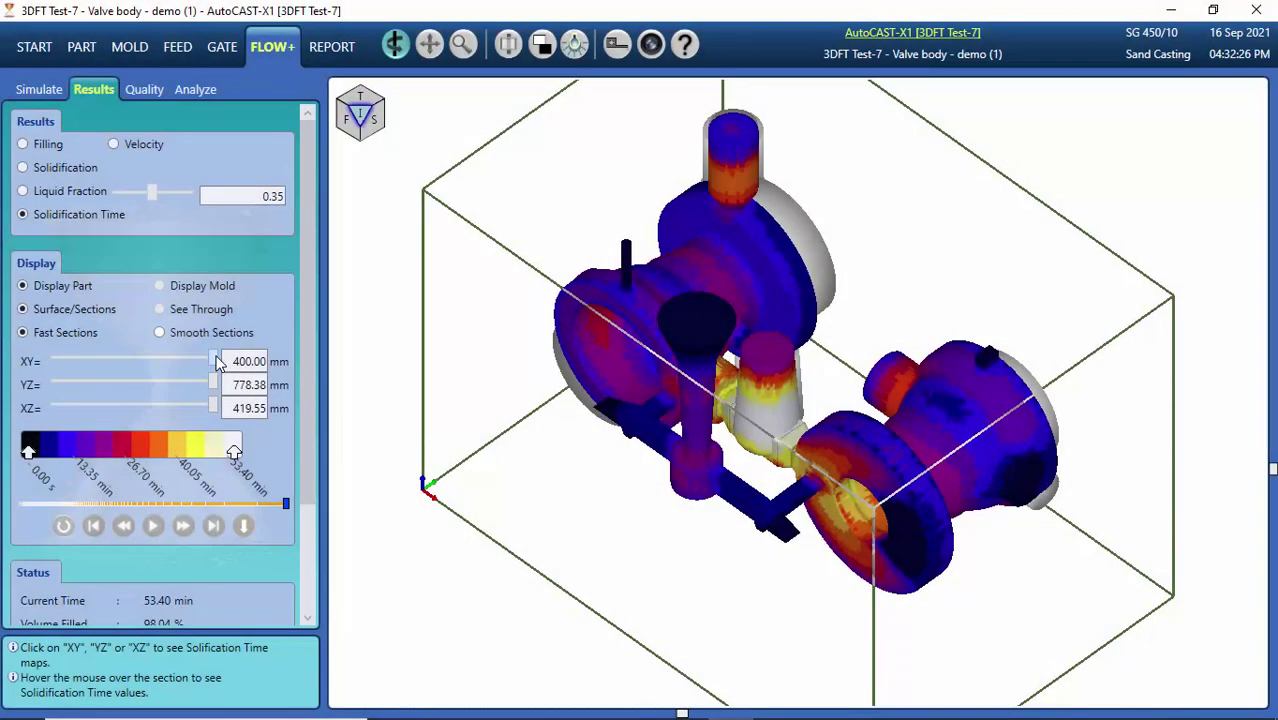
- Section the solidification time result at XY 15 mm
left_click_drag(212, 361, 138, 358)
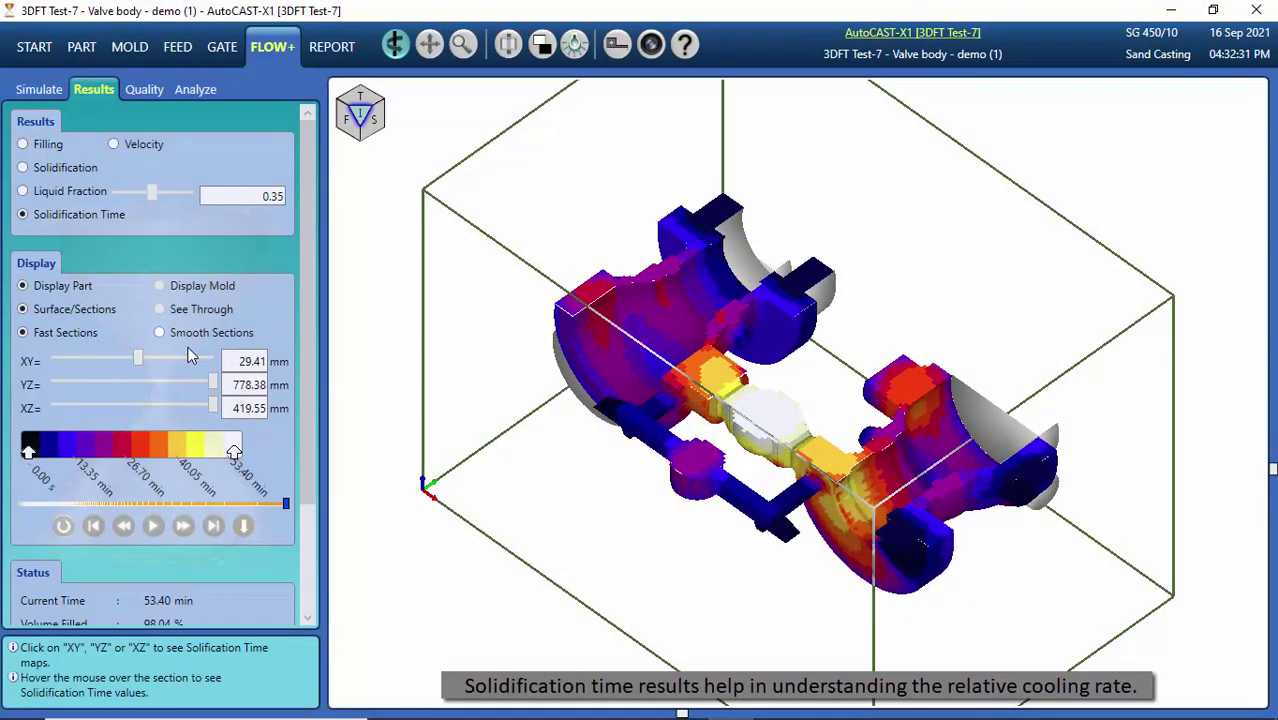
double_click(240, 363)
type("15")
key("Tab")
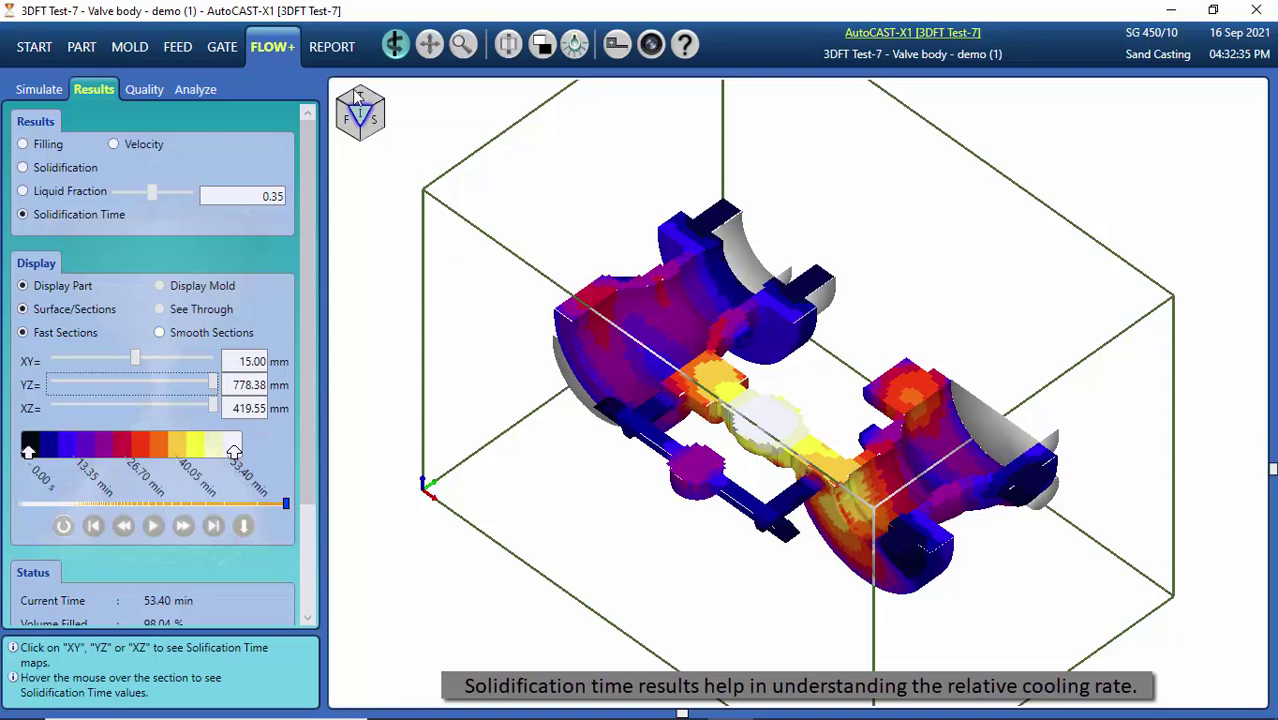
- View the section from above and probe solidification times at the second part's side boss and along the adjoining wall
left_click(357, 95)
mouse_move(551, 312)
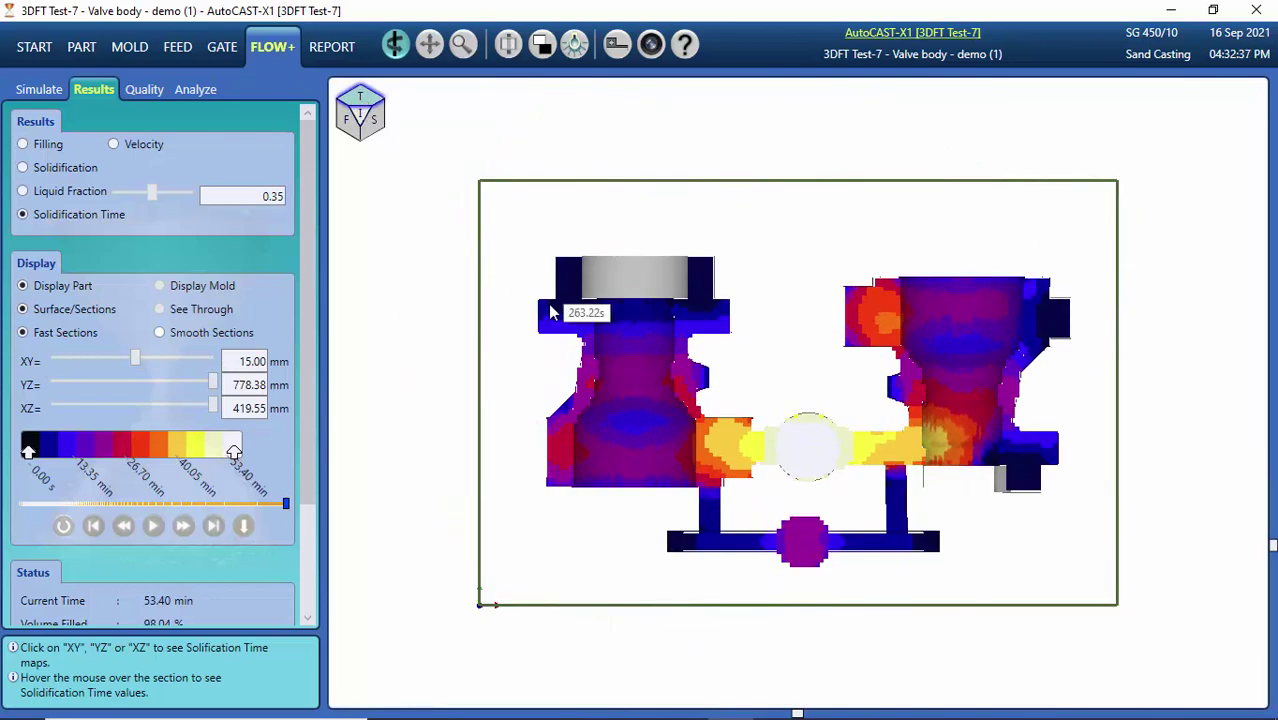
scroll(995, 305, "up", 3)
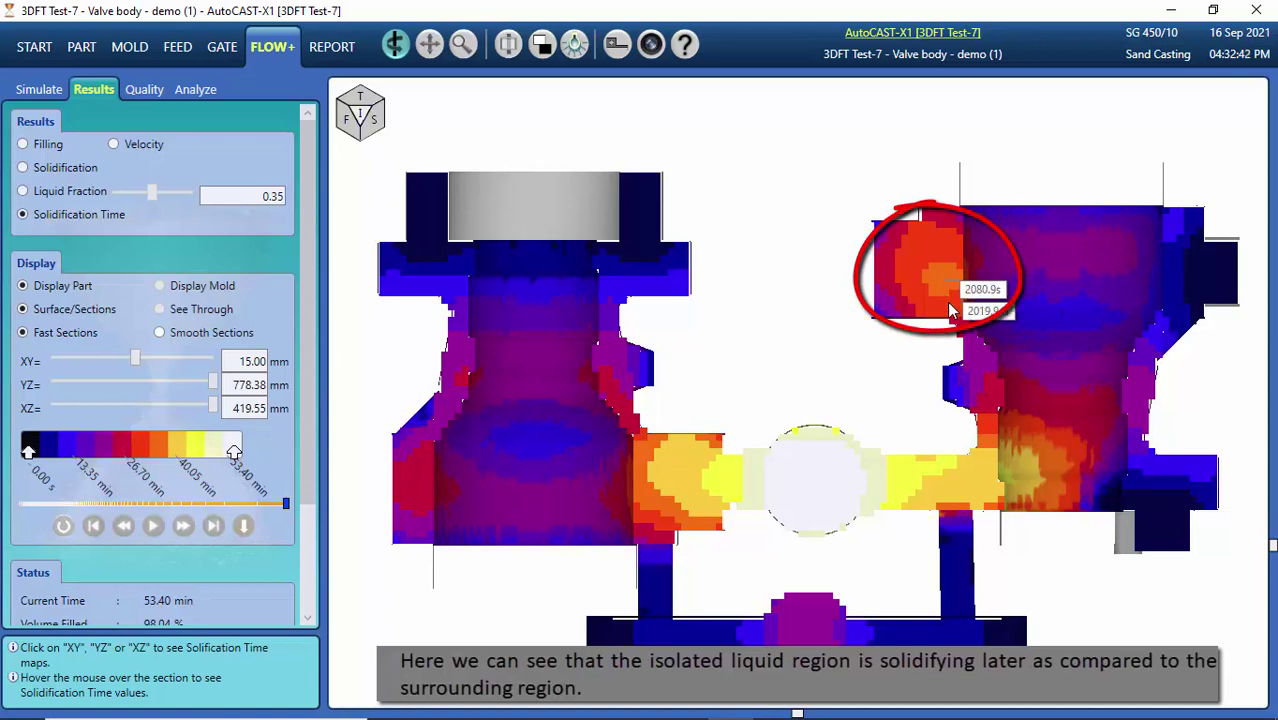
mouse_move(956, 320)
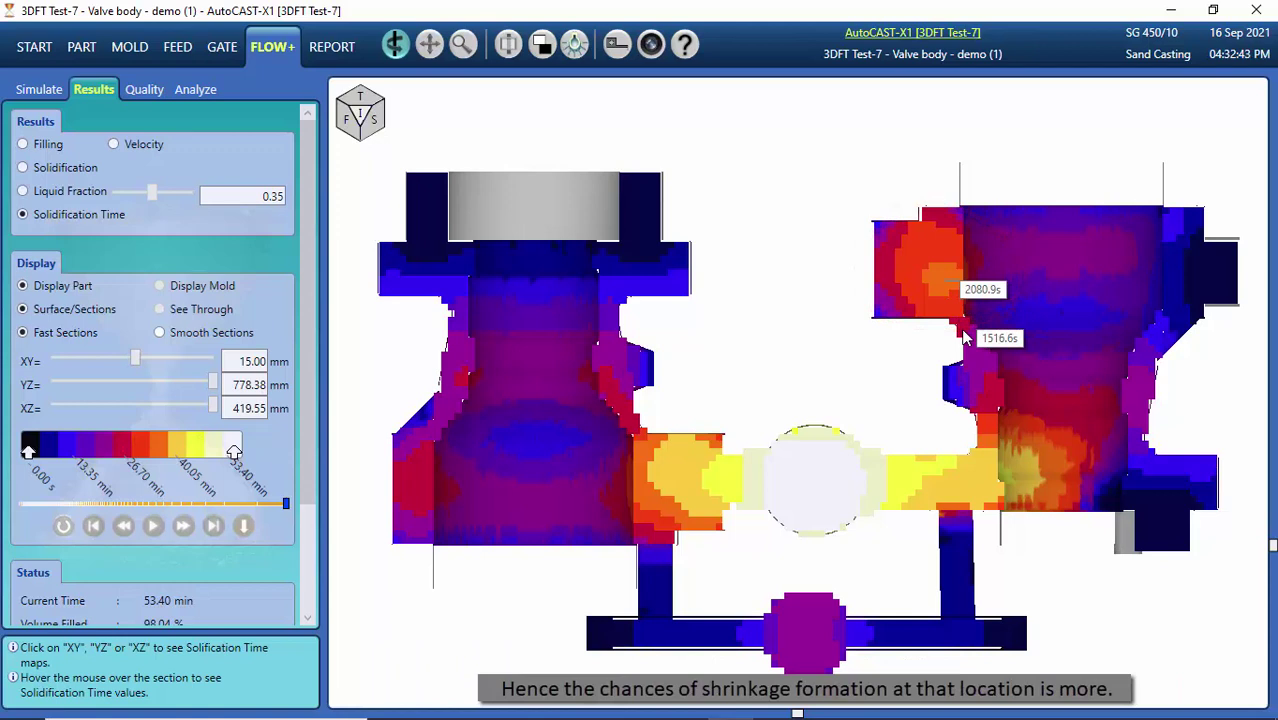
mouse_move(976, 360)
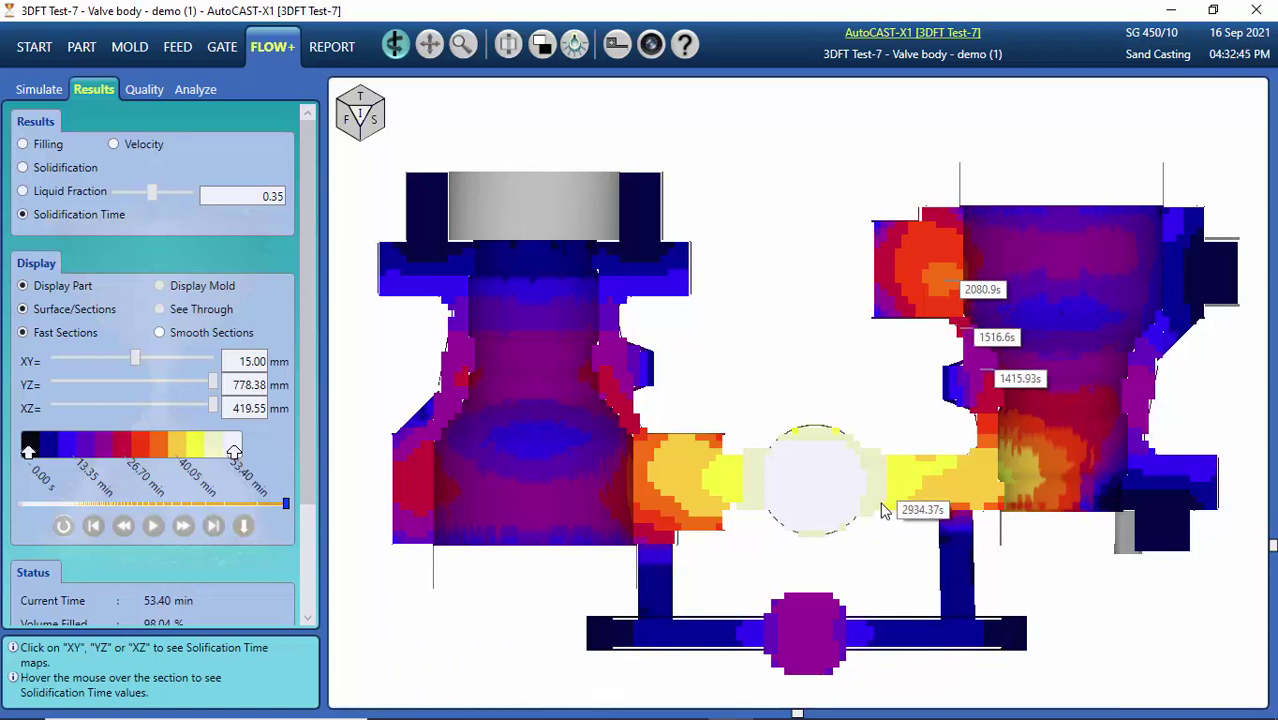
- Probe solidification times at the feeder center, along both feeder necks and at their junctions with the two parts
mouse_move(818, 486)
mouse_move(922, 486)
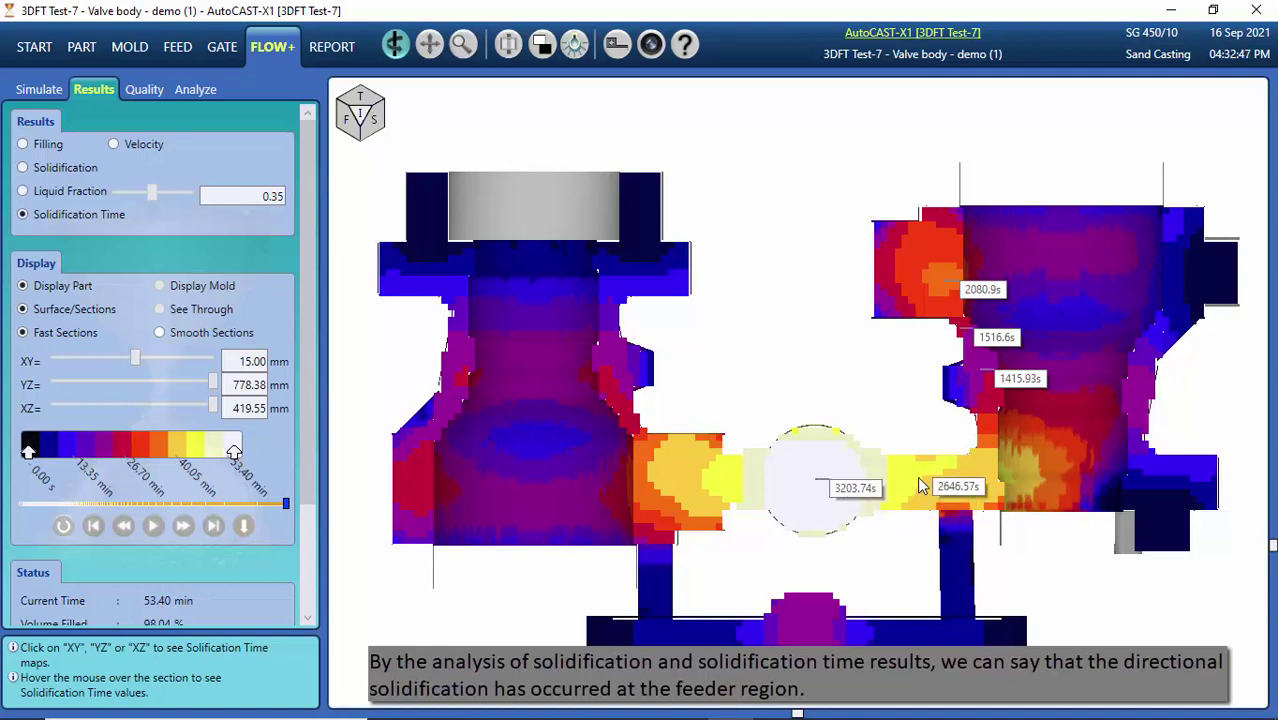
mouse_move(997, 481)
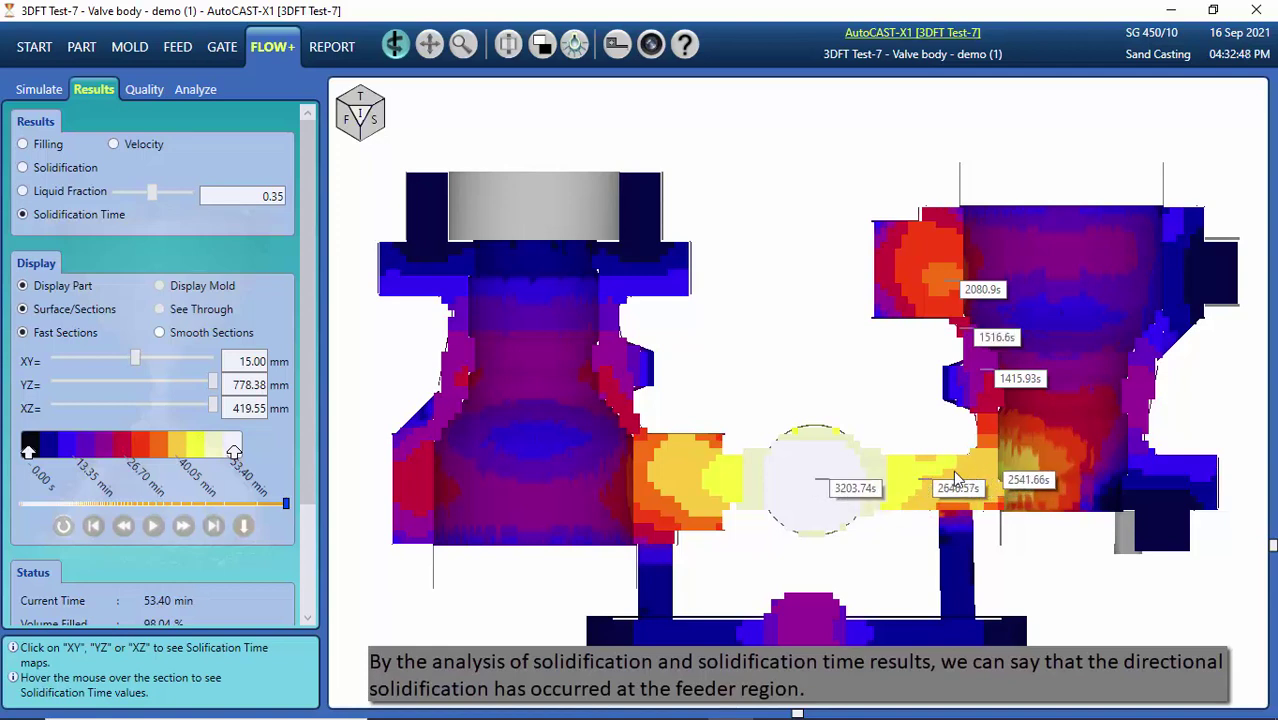
mouse_move(706, 483)
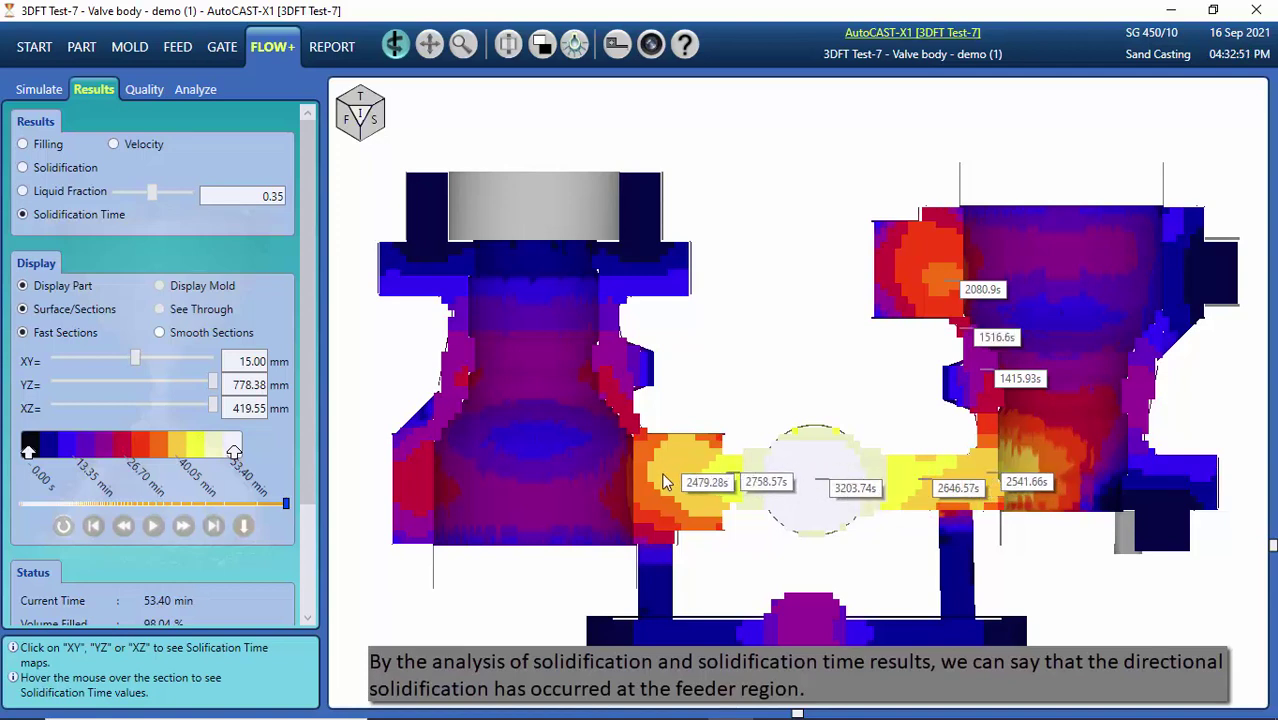
mouse_move(654, 472)
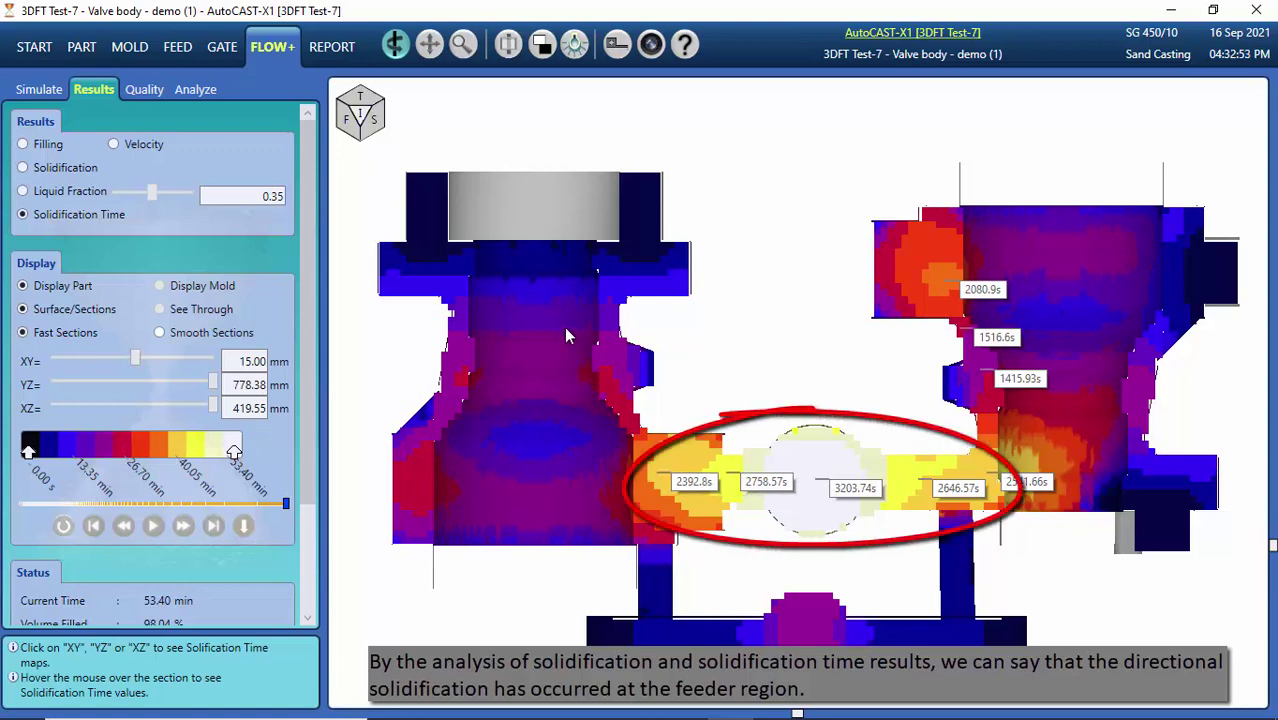
left_click(362, 117)
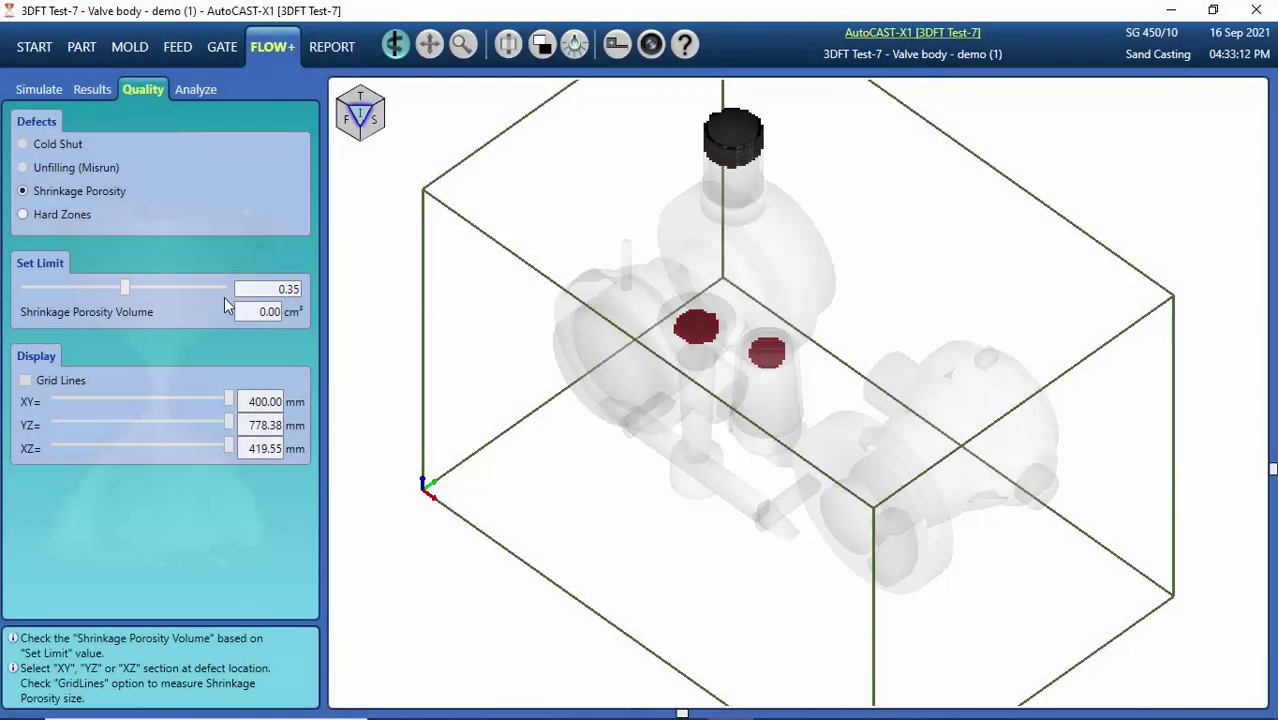
- Lower the shrinkage porosity limit to 0.01 to examine the macro and micro shrinkage locations
key("Left")
key("Left")
key("Left")
key("Left")
key("Left")
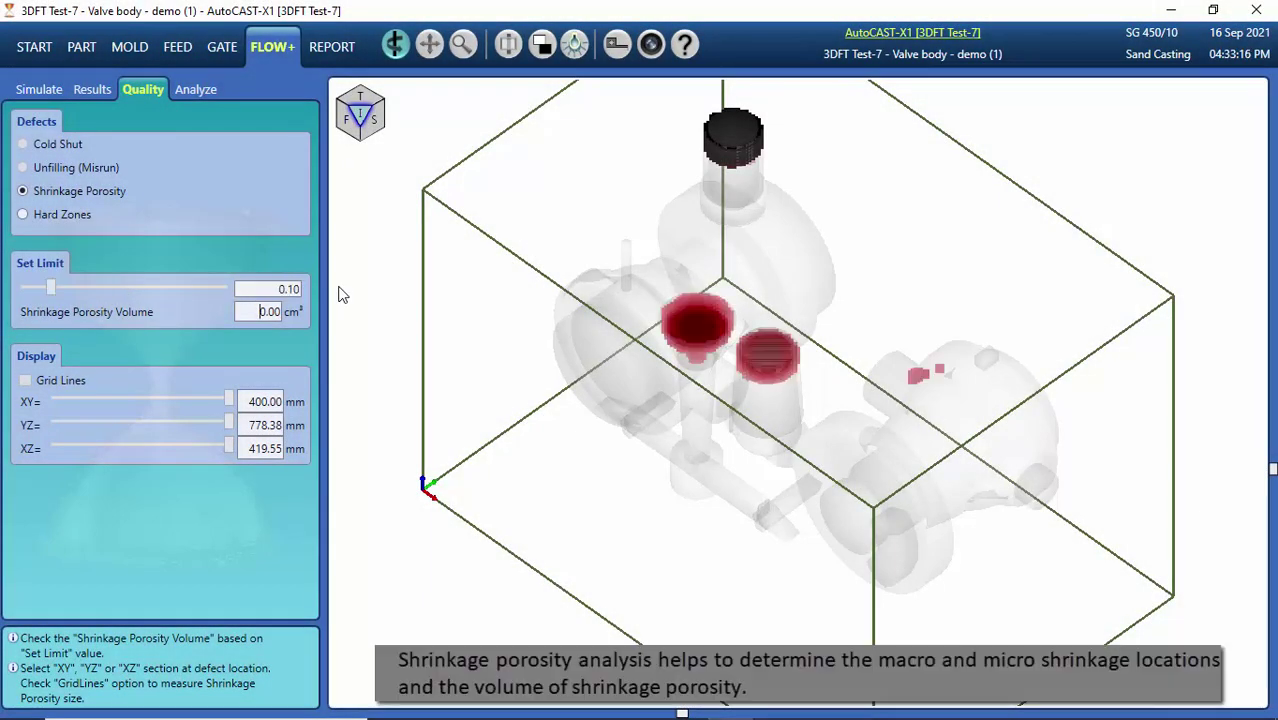
left_click(360, 114)
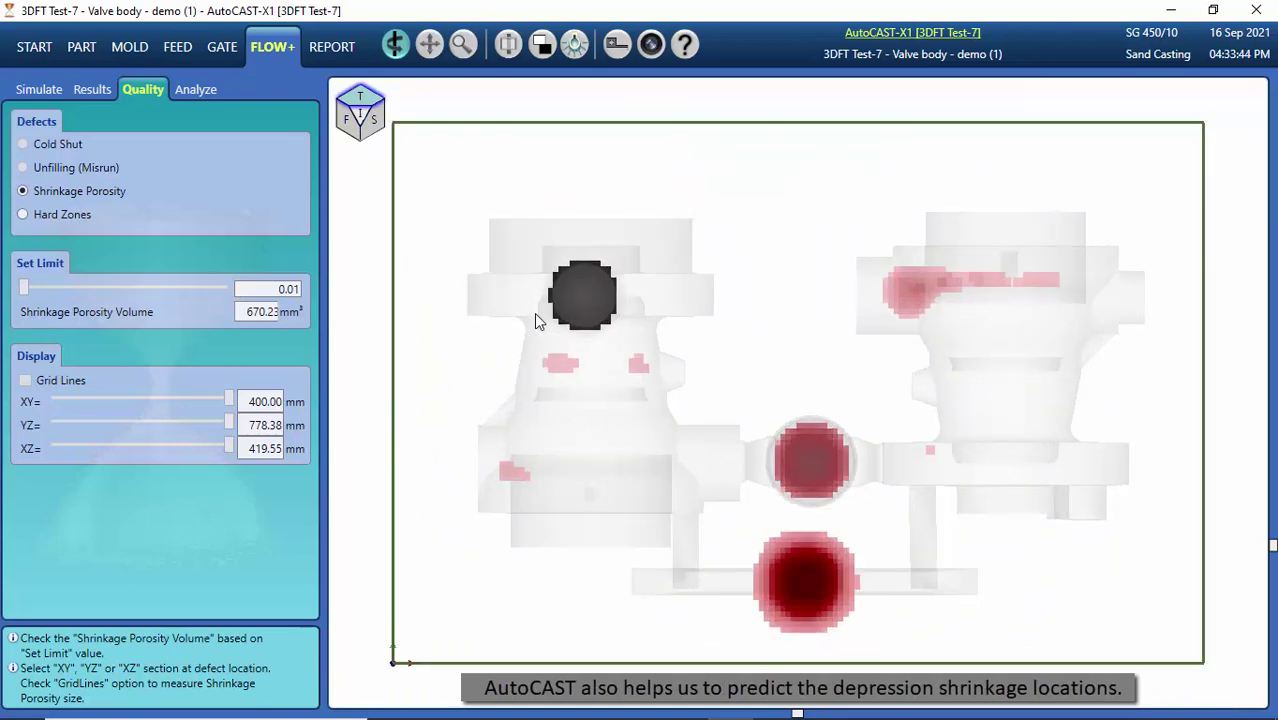
- Check the casting's shrinkage porosity volume in the isometric view
left_click(362, 118)
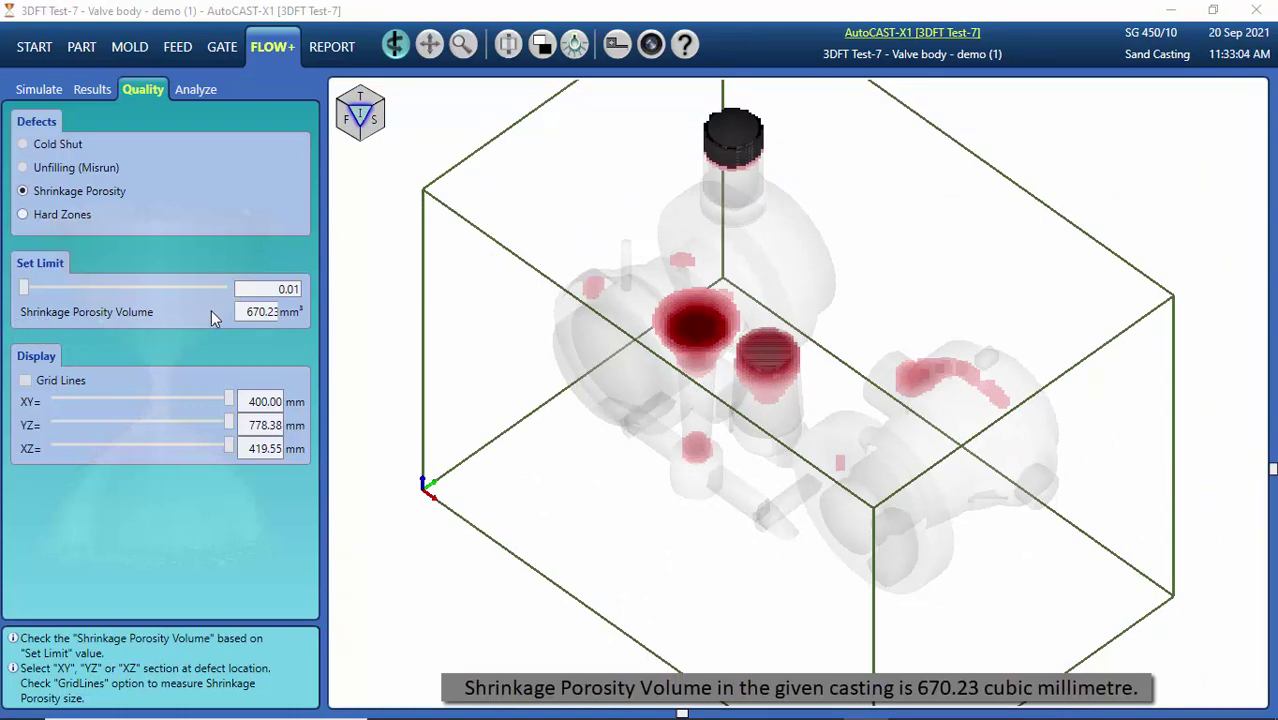
left_click_drag(246, 314, 289, 313)
left_click(291, 323)
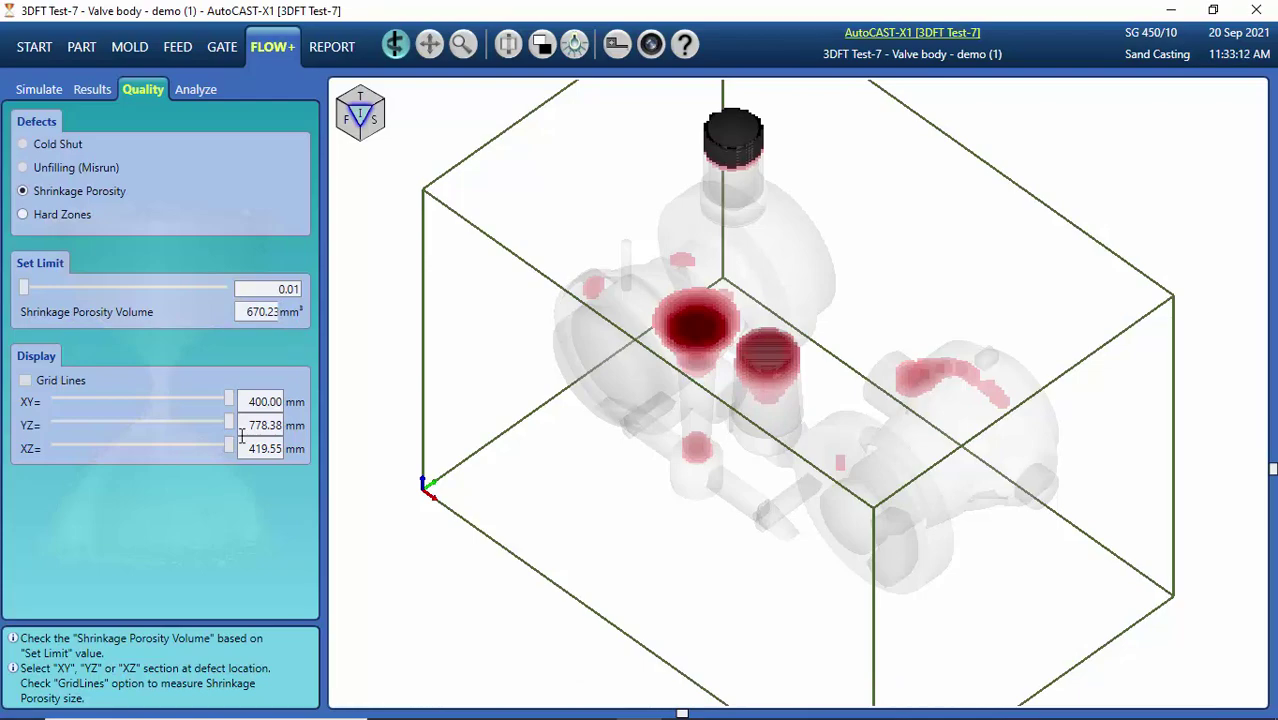
- Section the shrinkage porosity at about XZ -141 mm with grid lines and examine the shrinkage size on the second part from the front
left_click_drag(229, 448, 106, 462)
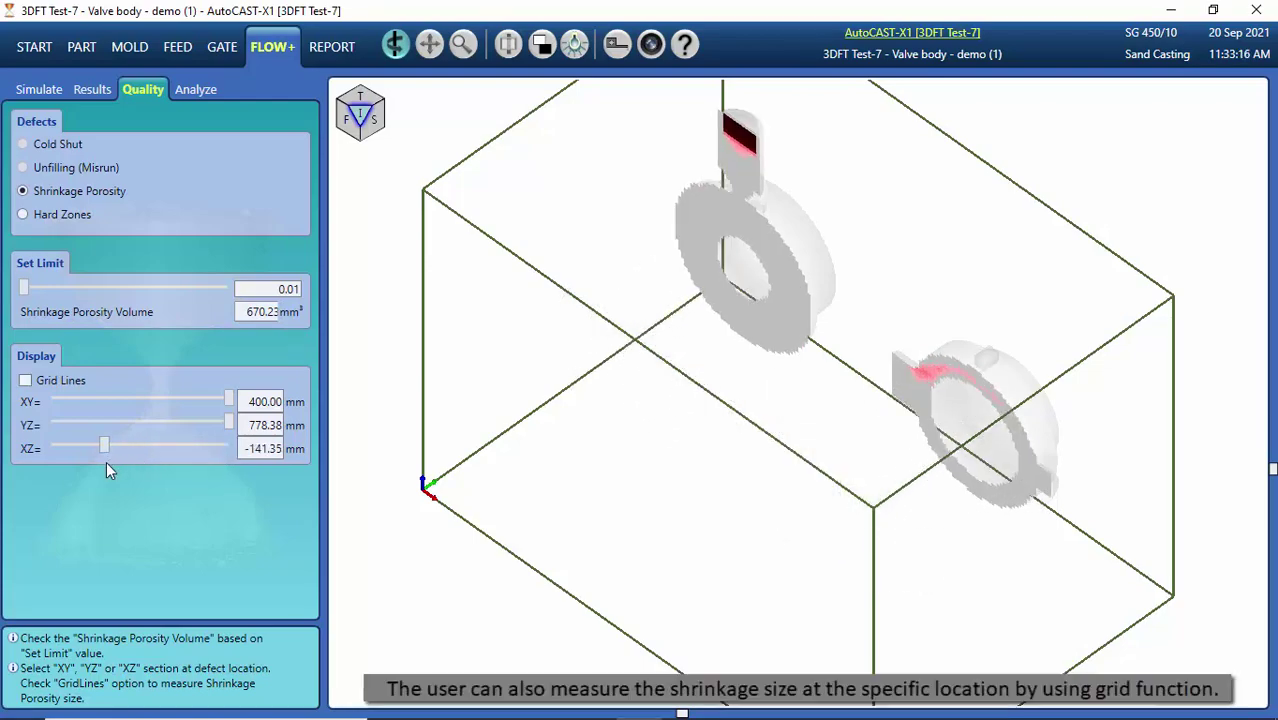
left_click(25, 380)
left_click(345, 124)
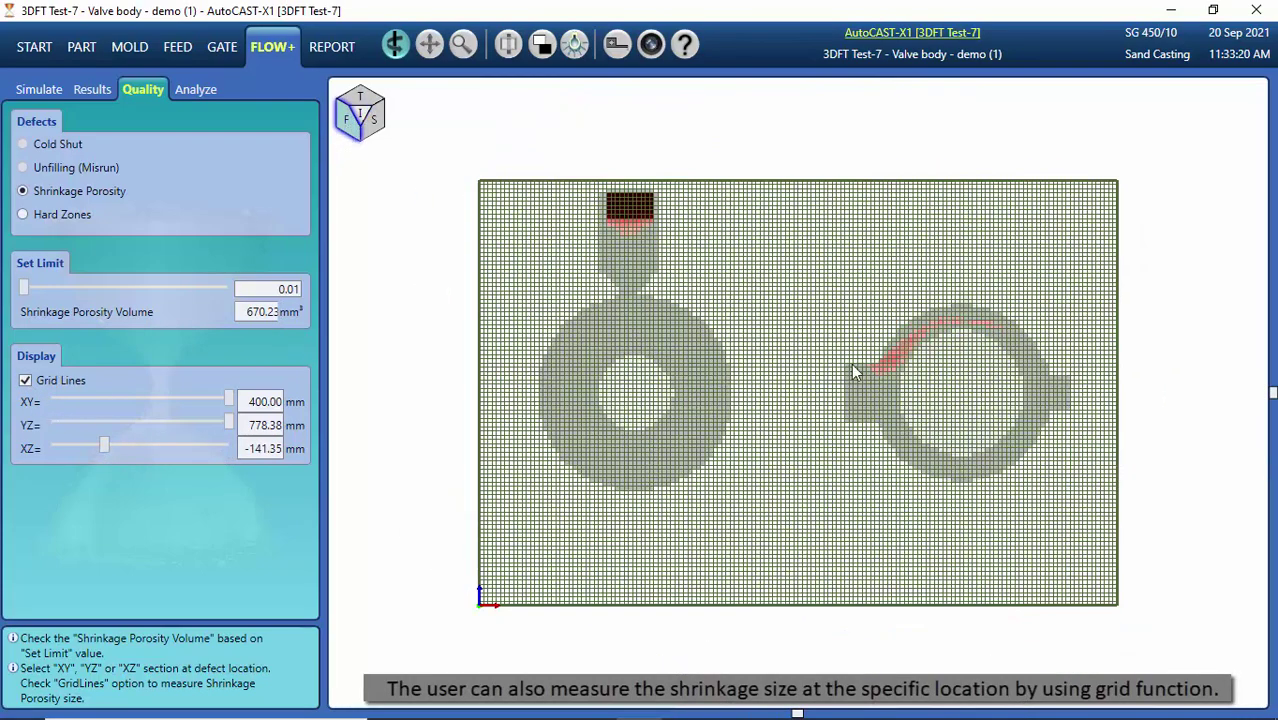
scroll(850, 365, "up", 3)
scroll(888, 365, "up", 2)
middle_click_drag(618, 418, 481, 395)
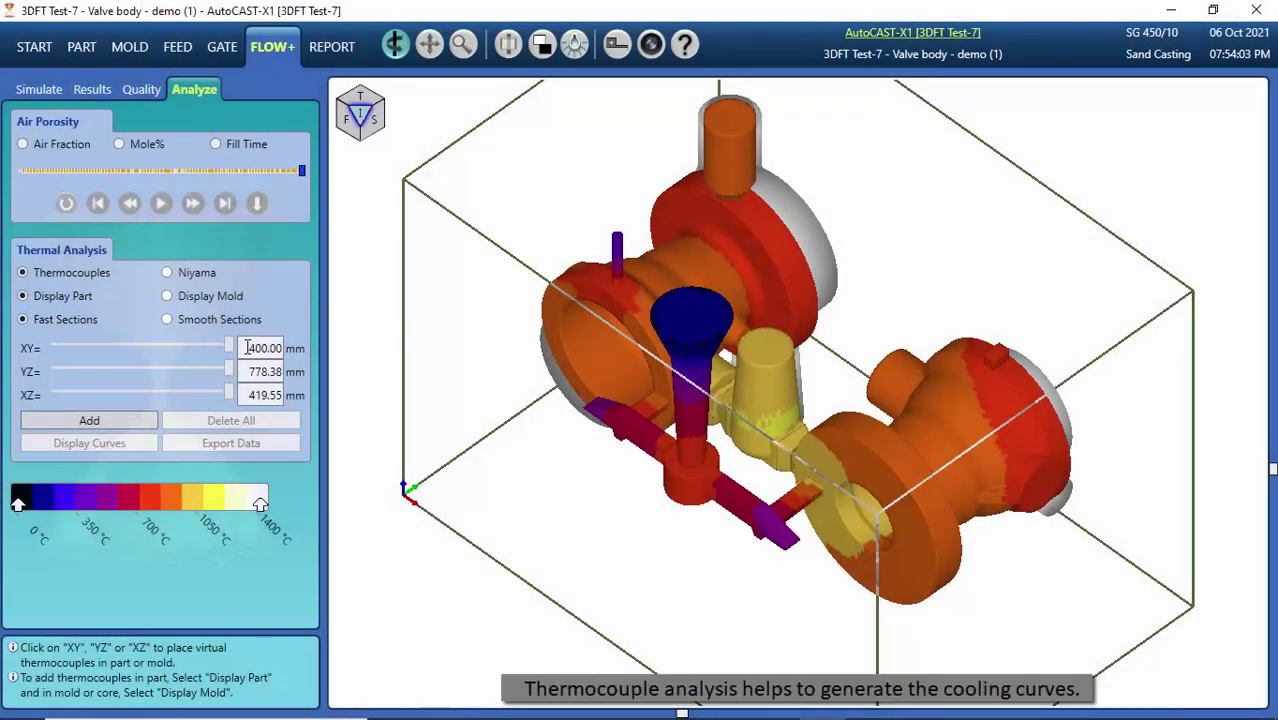
- Section the part at XY -3 mm for thermocouple placement and view it from above
double_click(247, 348)
type("-3")
key("Return")
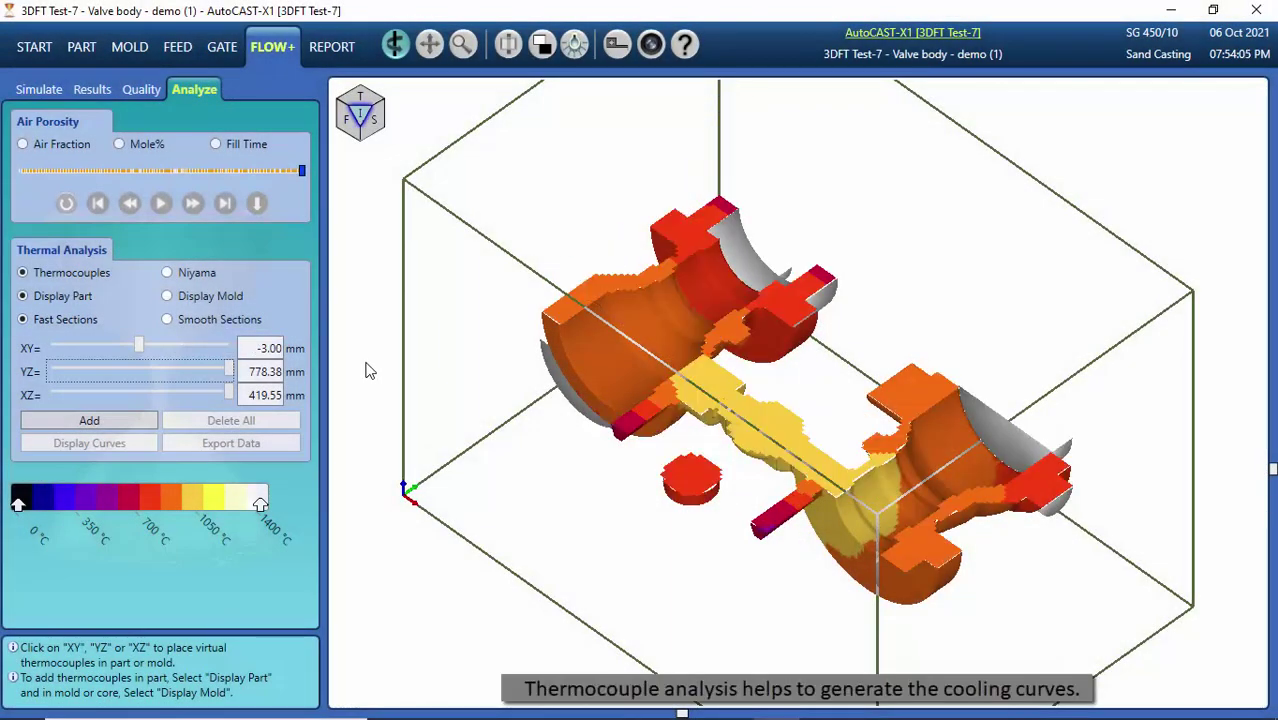
left_click(360, 110)
scroll(955, 270, "up", 2)
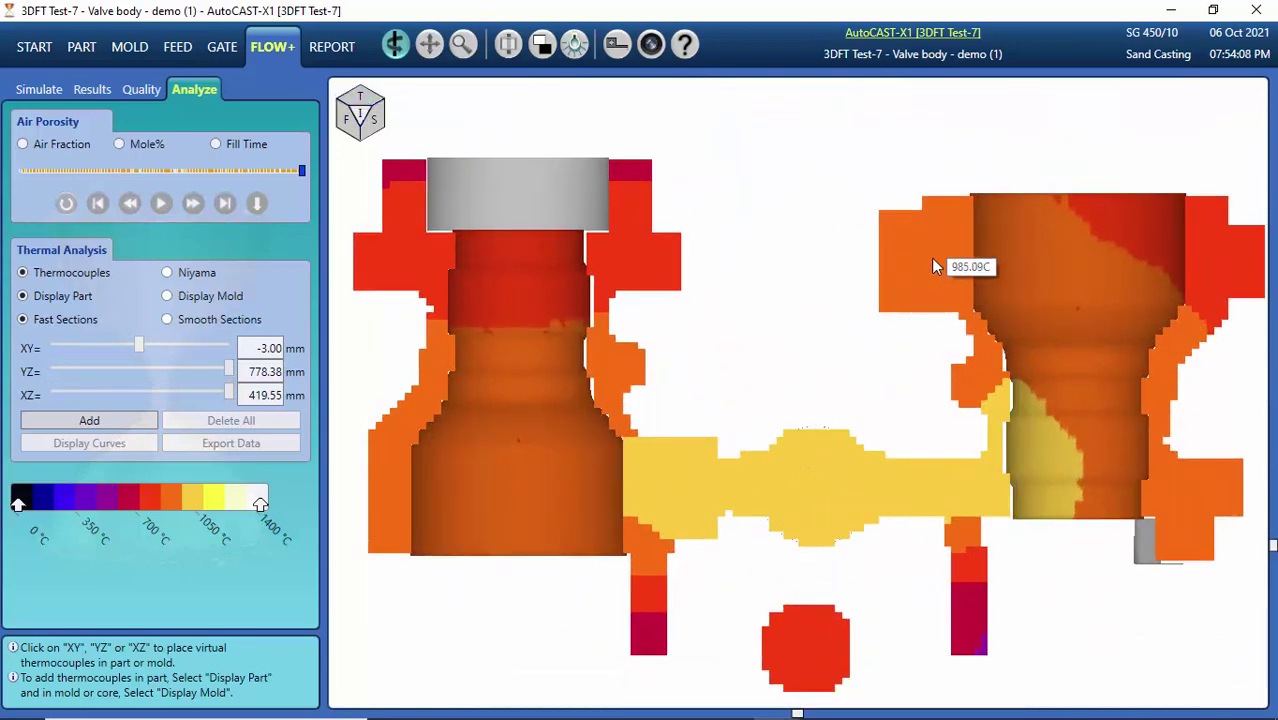
- Place four virtual thermocouples: in the second part's side boss and wall, the central feeder and the first part's side boss
left_click(950, 265)
left_click(995, 350)
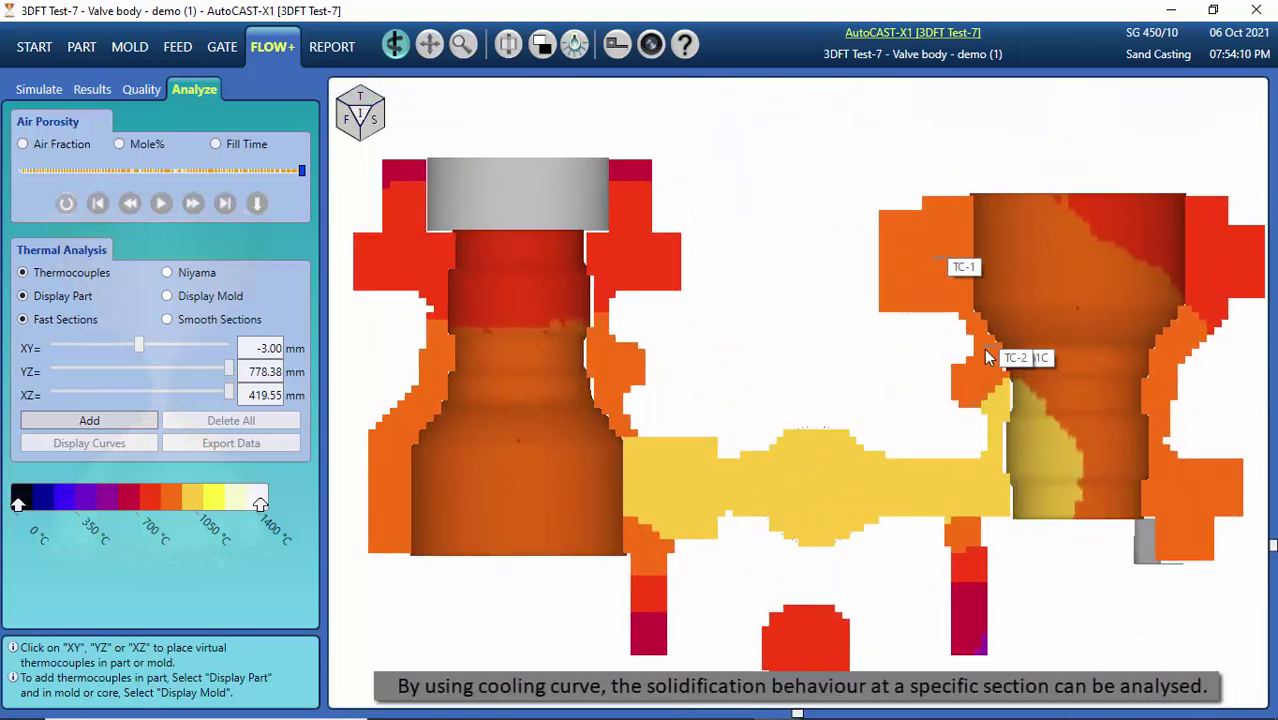
left_click(815, 493)
left_click(667, 492)
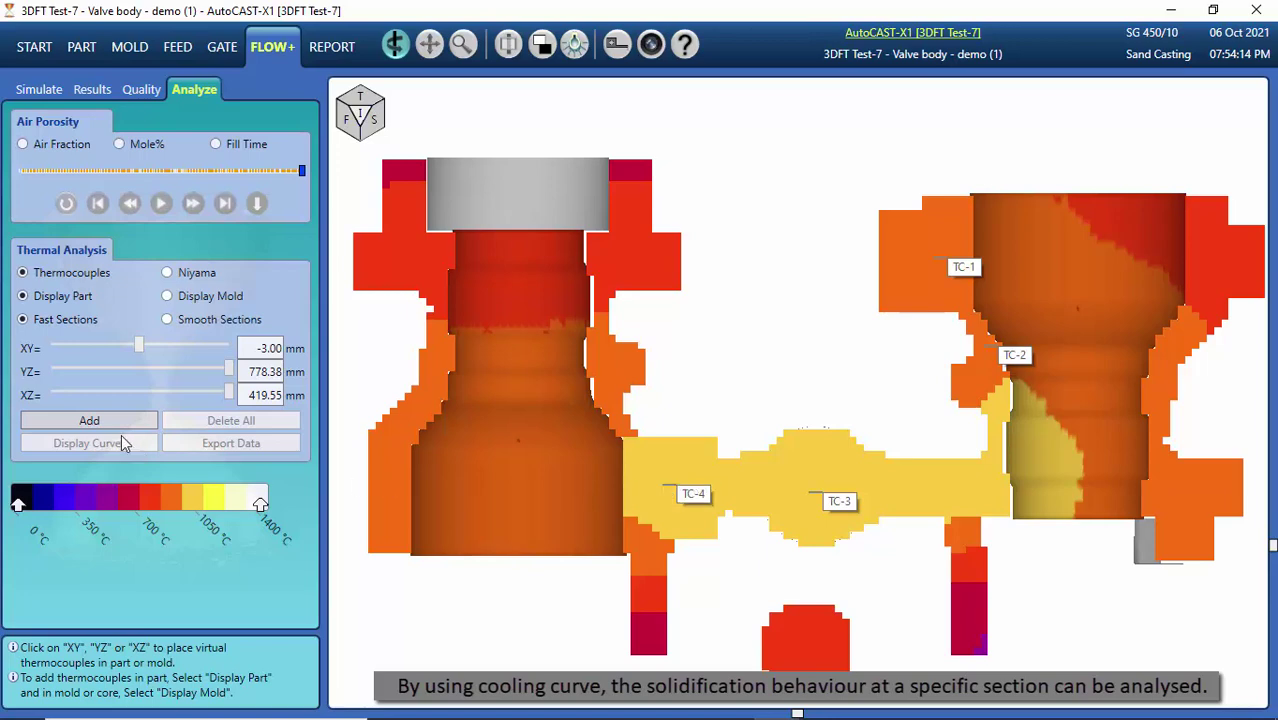
- Switch the thermocouple display to the mold and section it at XY -3 mm
left_click(167, 297)
left_click_drag(228, 348, 365, 362)
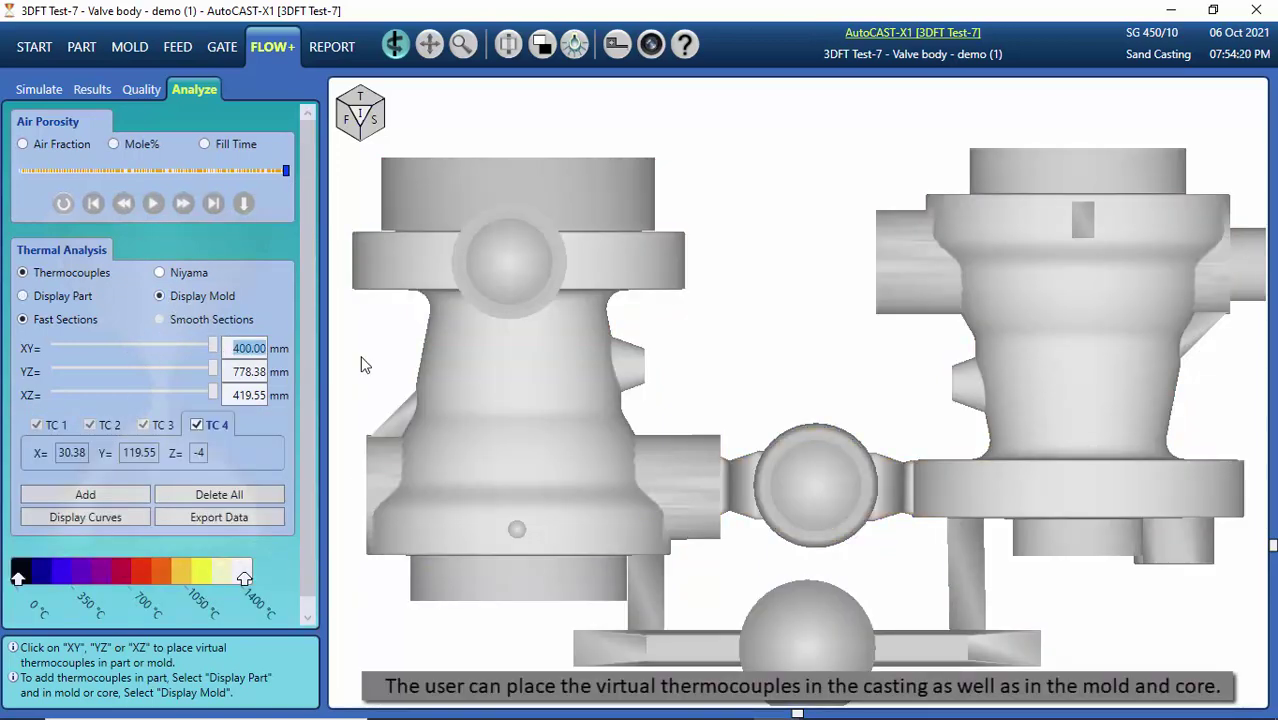
type("-3")
key("Tab")
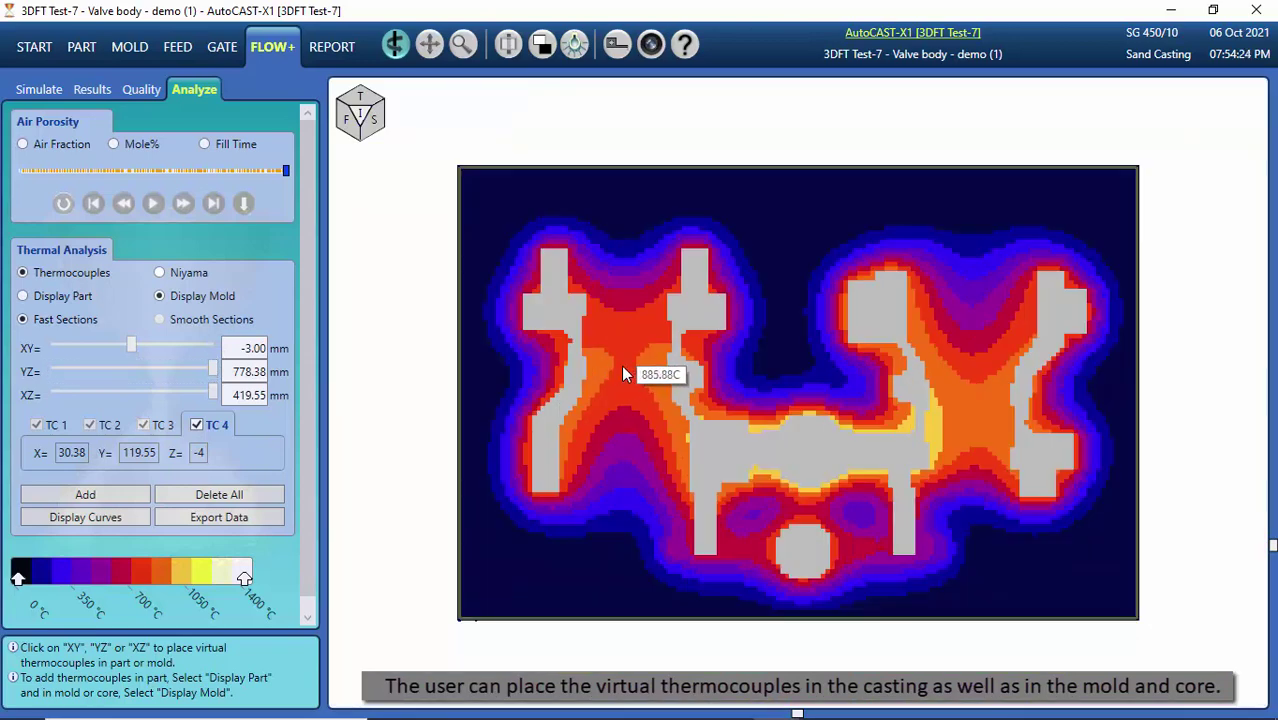
- Add thermocouples in the first part's core and in the sand beside its flange, and display the cooling curves
left_click(621, 365)
left_click(525, 518)
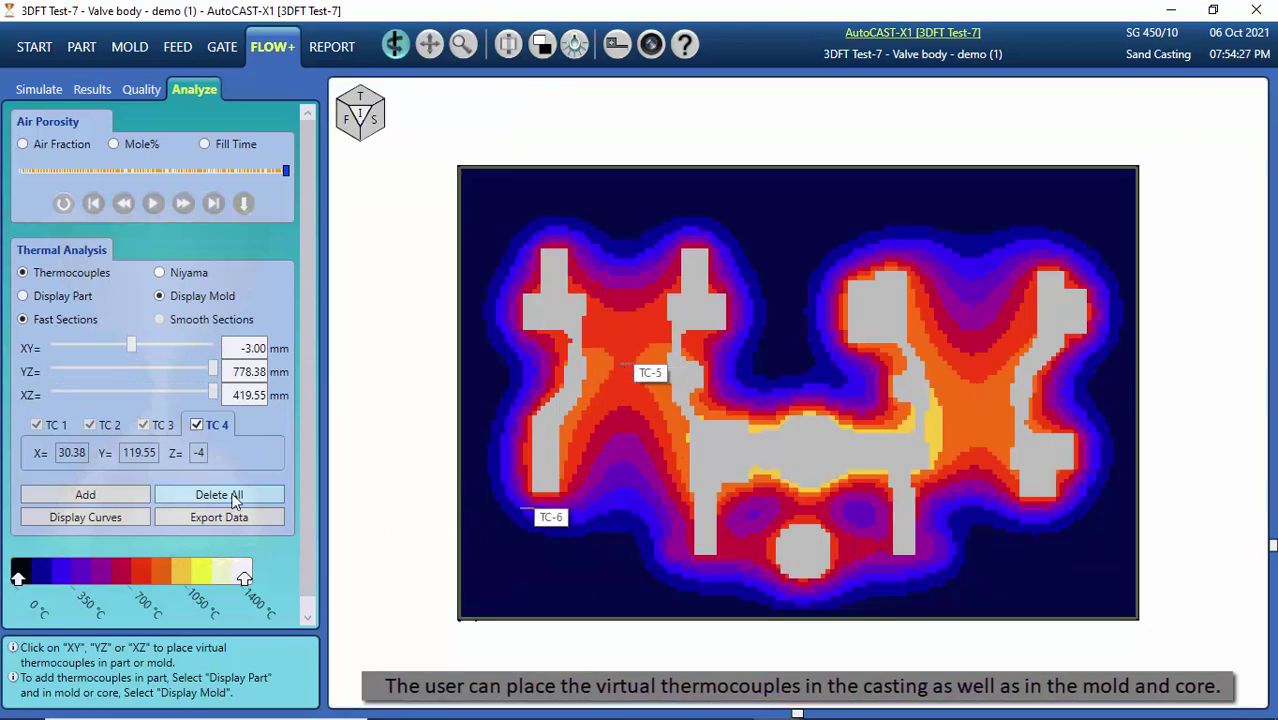
left_click(83, 492)
left_click(90, 517)
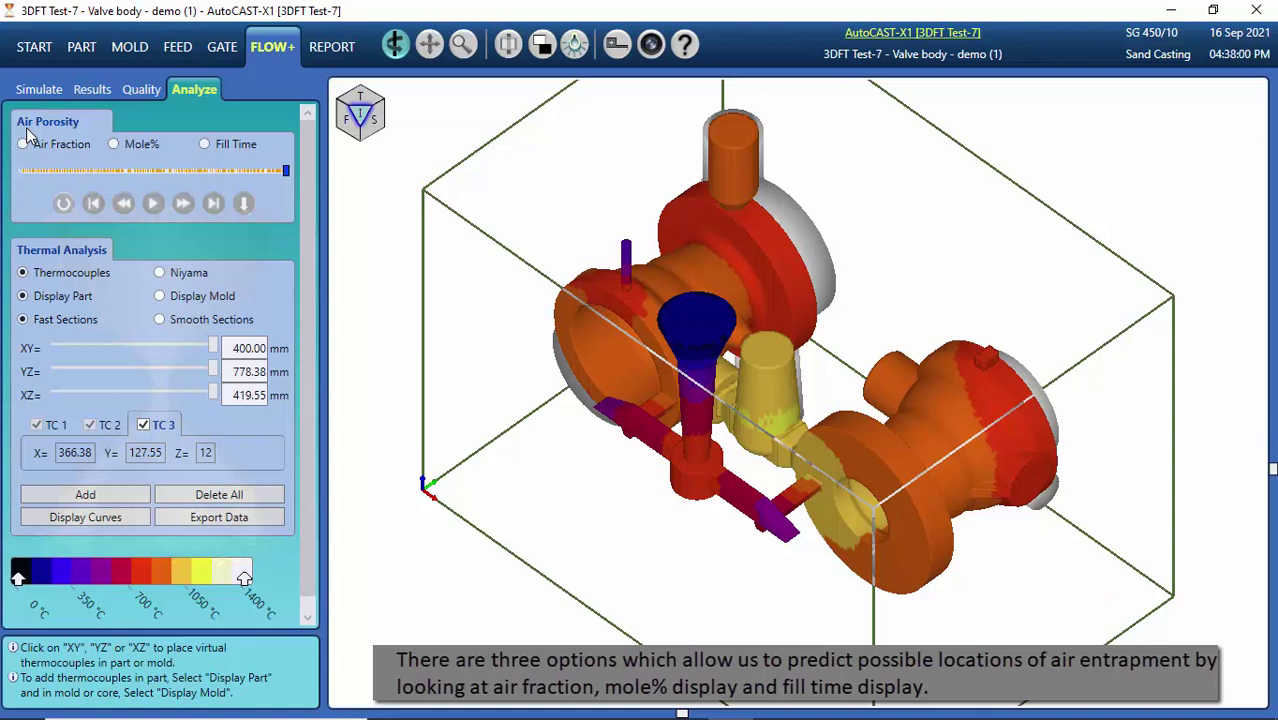
- Play the air fraction animation and pause it near the end of filling to examine the isolated air pockets
left_click(24, 145)
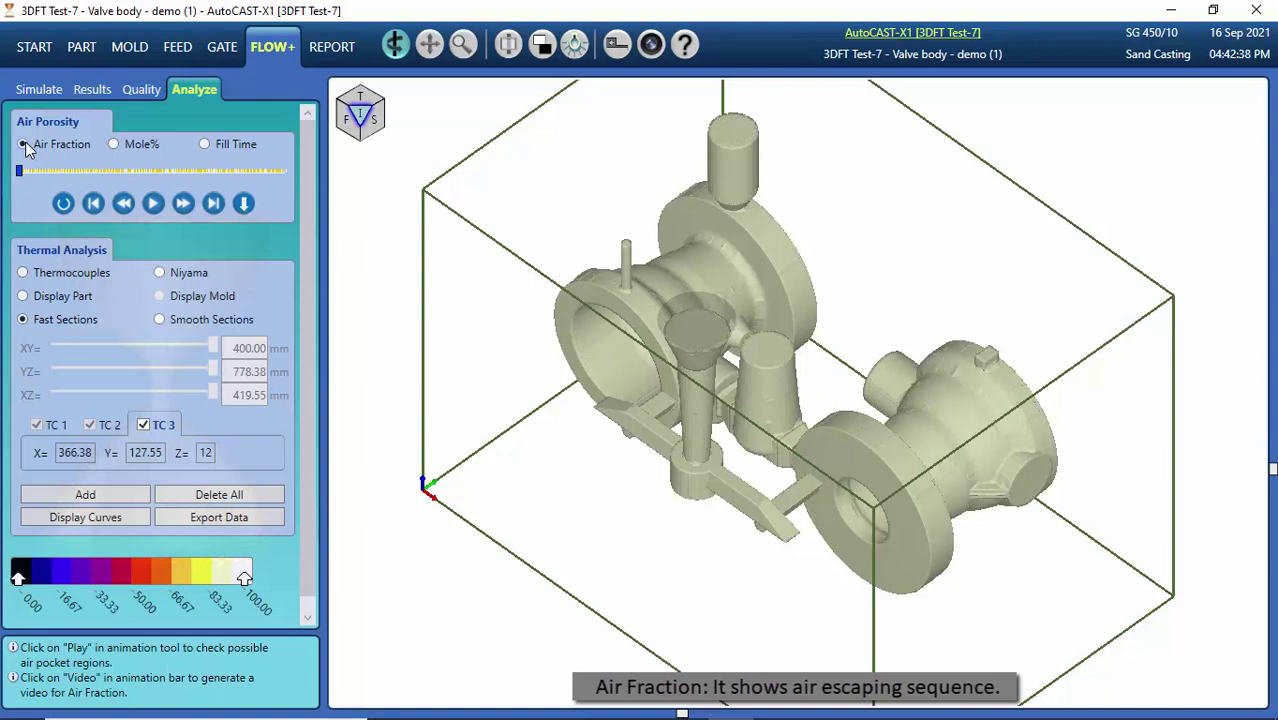
left_click(153, 204)
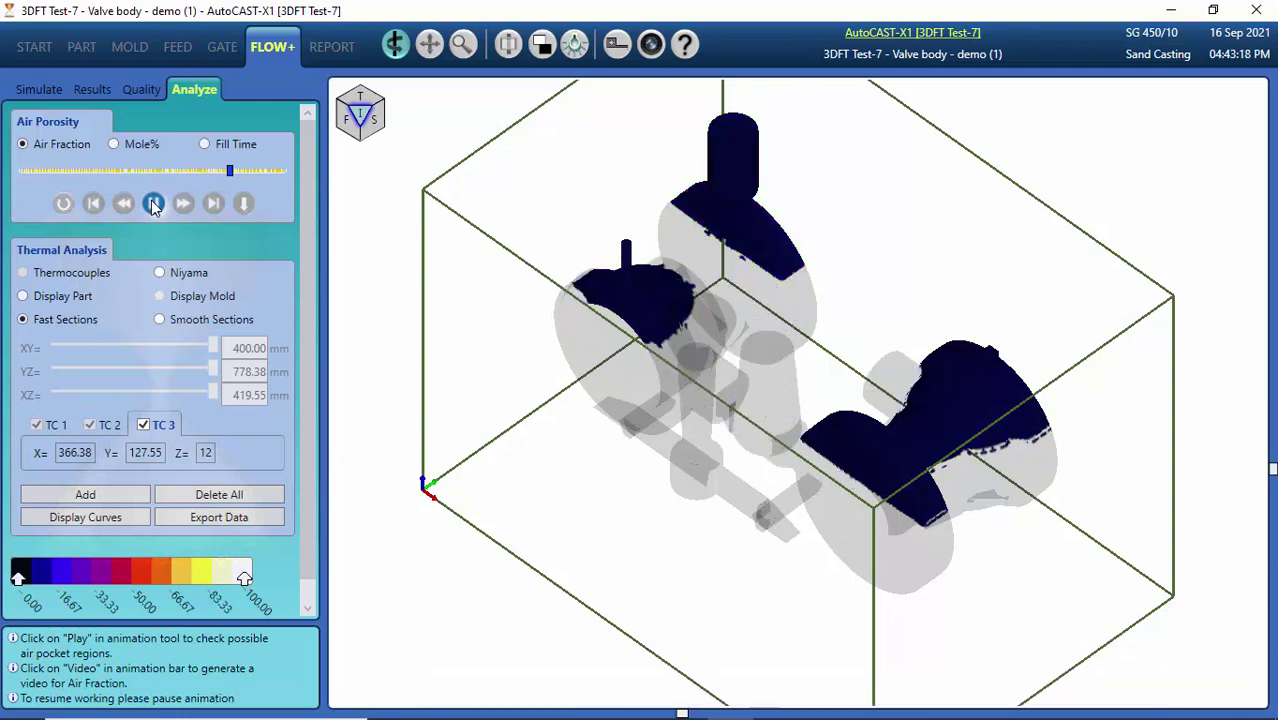
left_click(153, 204)
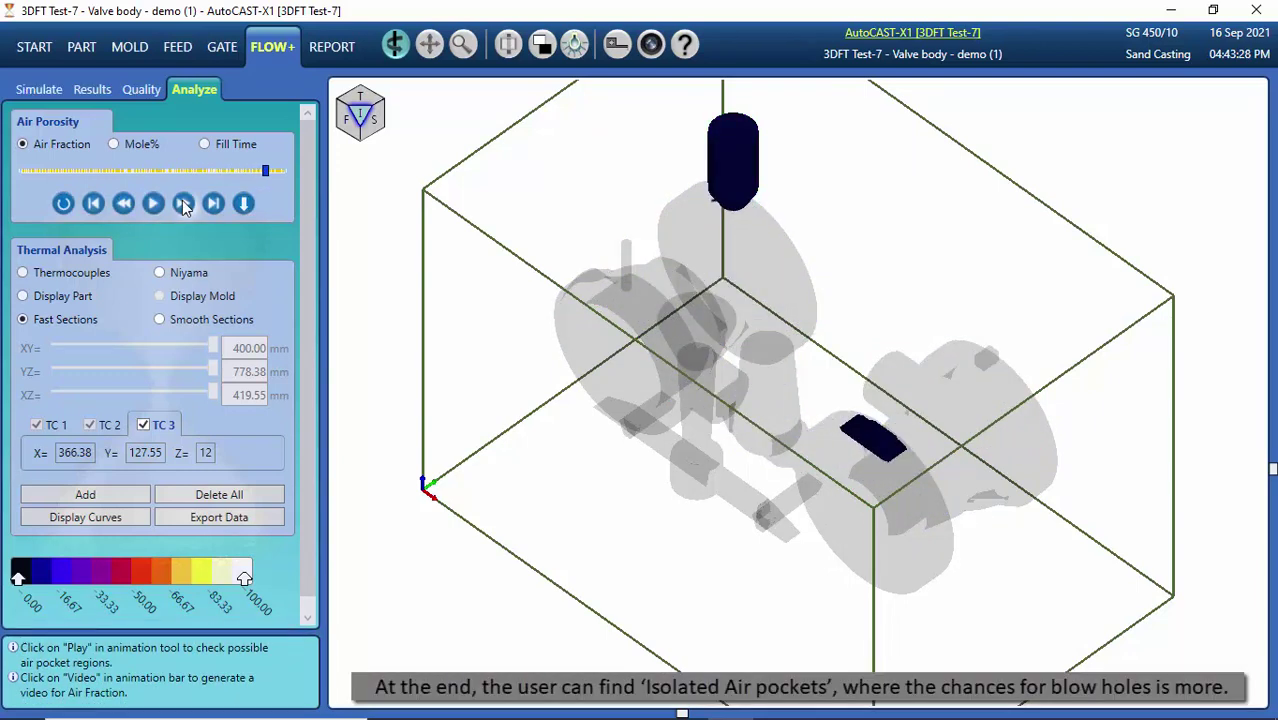
- Examine the locations of the isolated air pockets in the top view and return to the isometric view
left_click(363, 99)
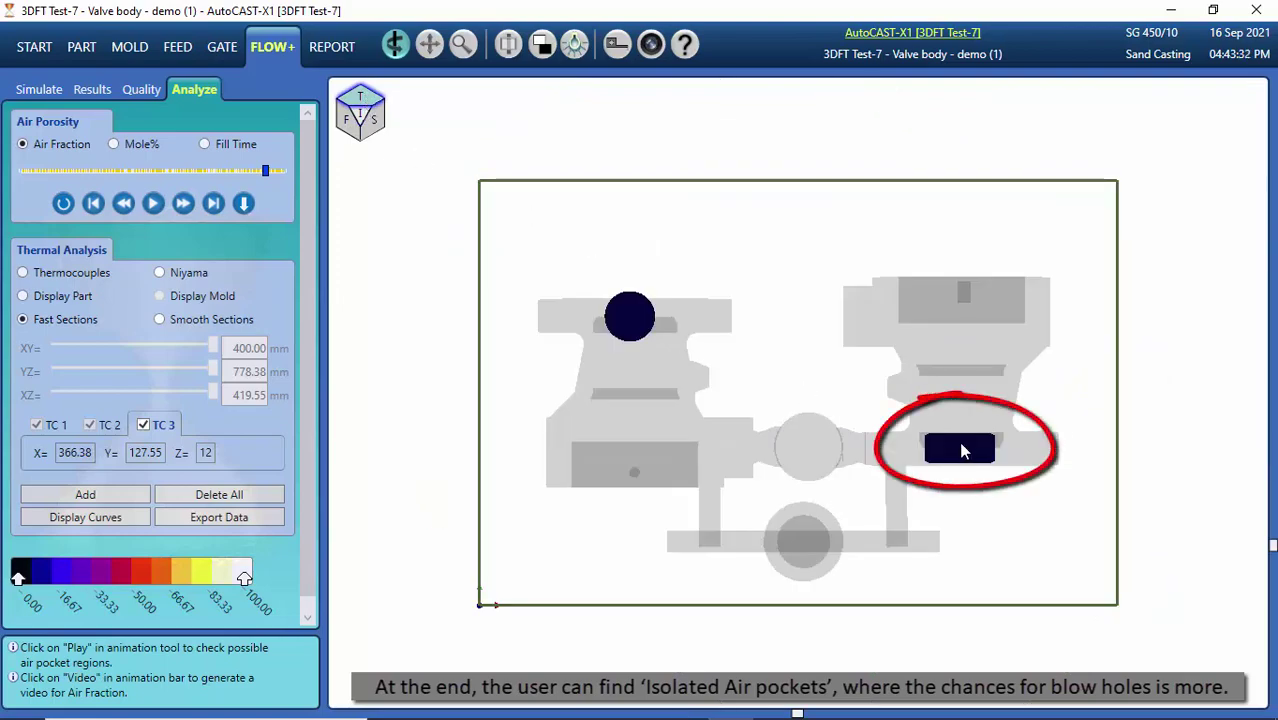
left_click(363, 117)
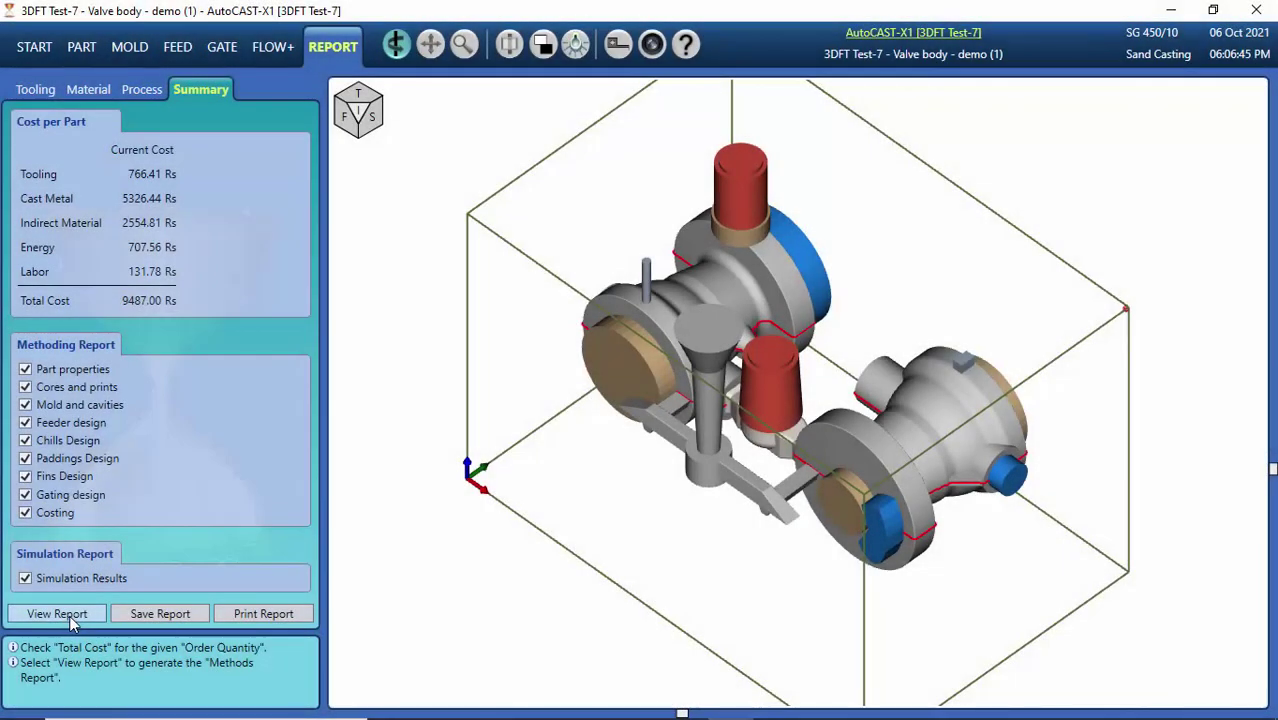
- Generate the method report with all methoding sections and simulation results, and review it from the layout data through gating, costing and solidification temperature
left_click(70, 618)
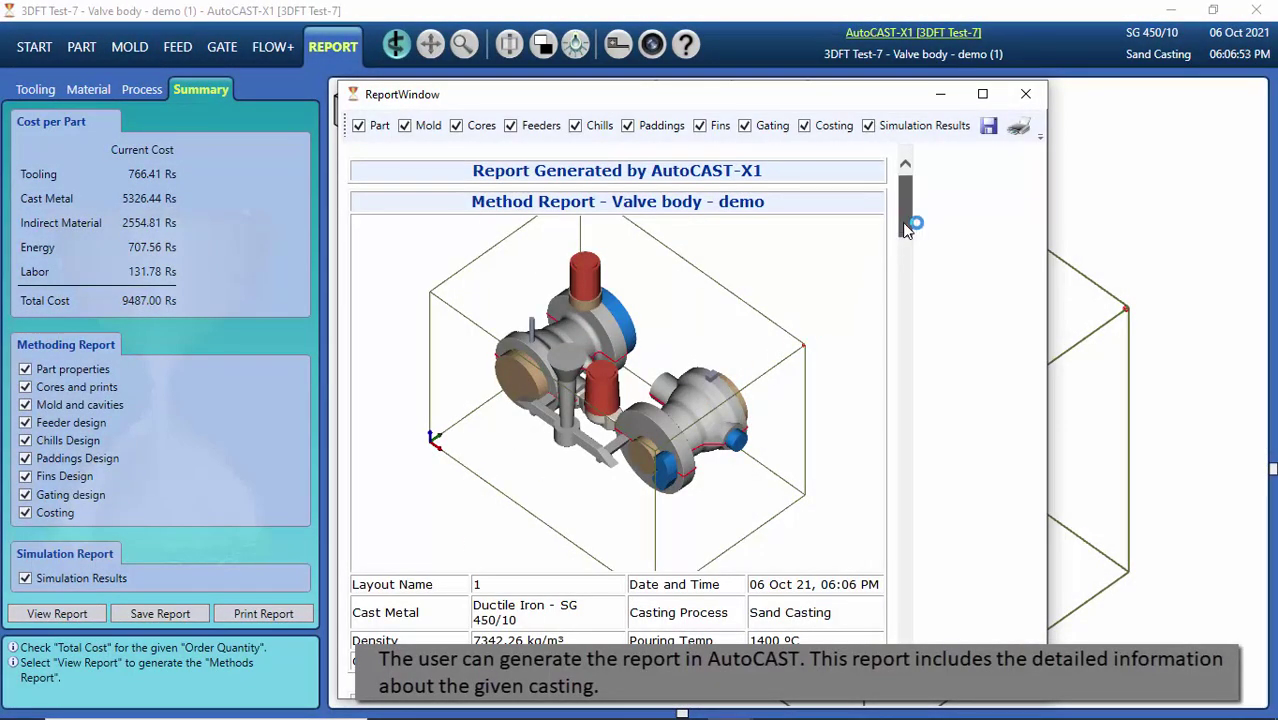
left_click_drag(905, 228, 912, 268)
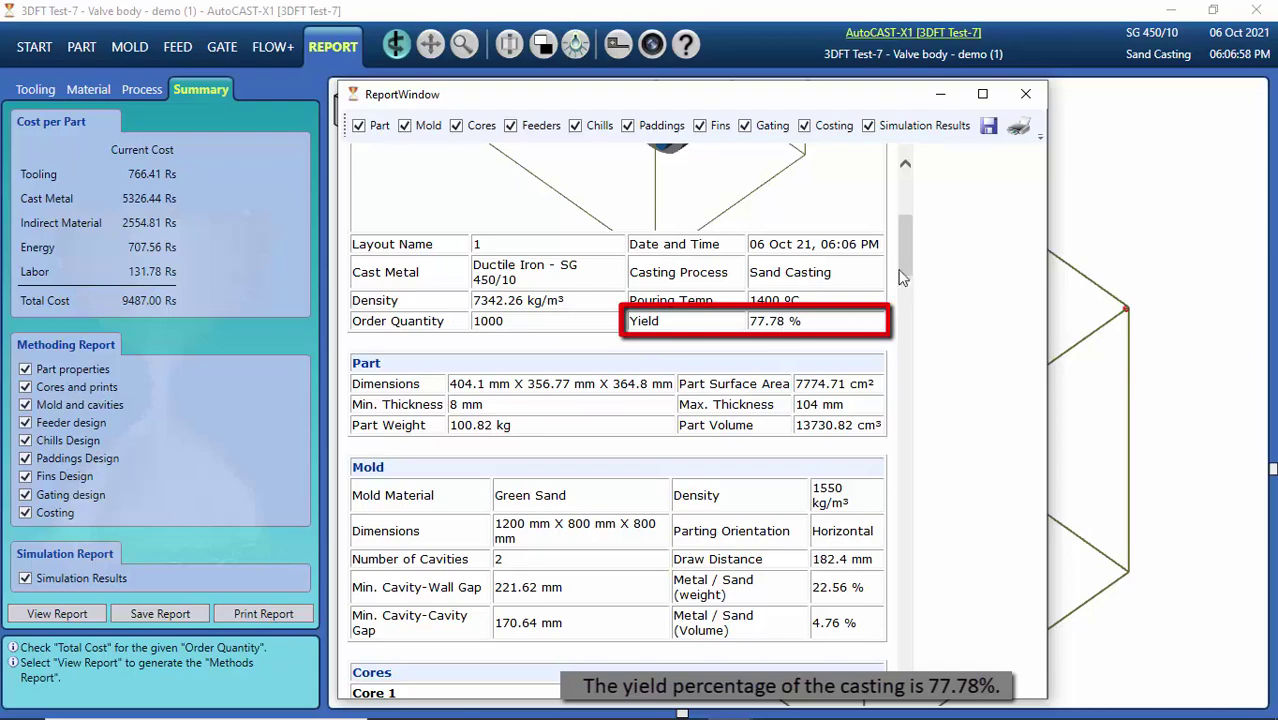
left_click_drag(905, 250, 903, 431)
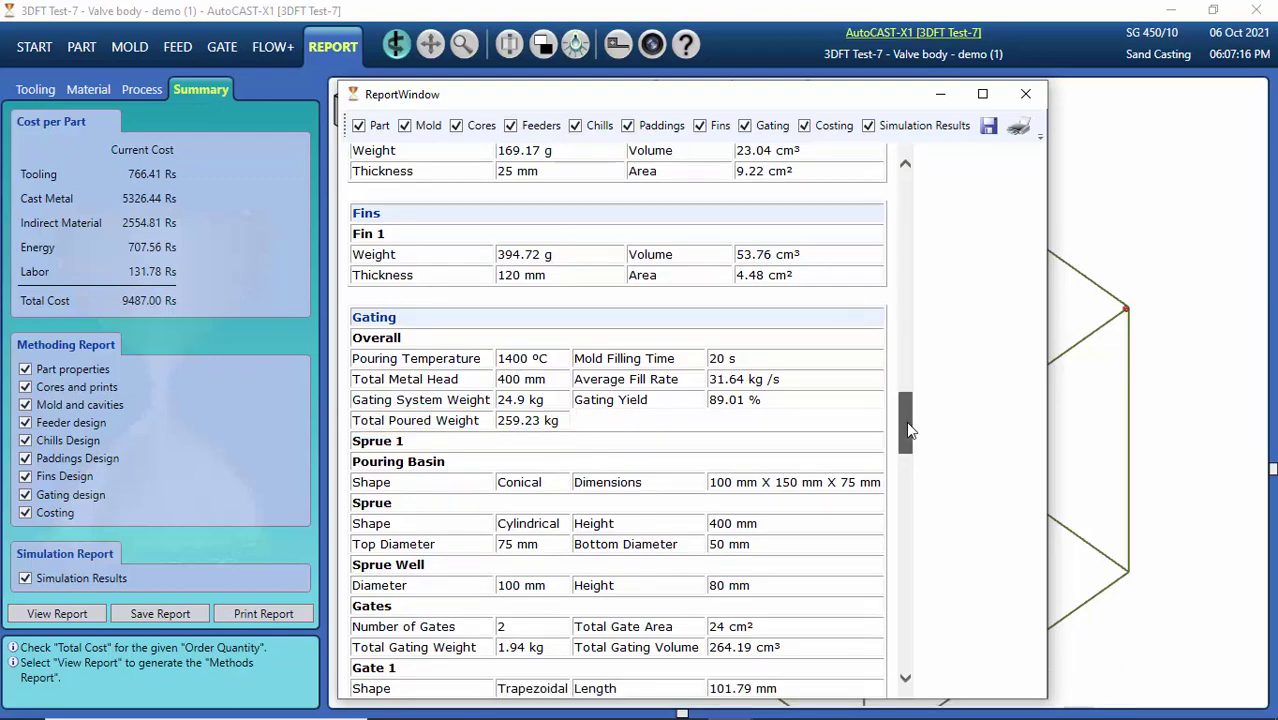
left_click_drag(907, 424, 922, 512)
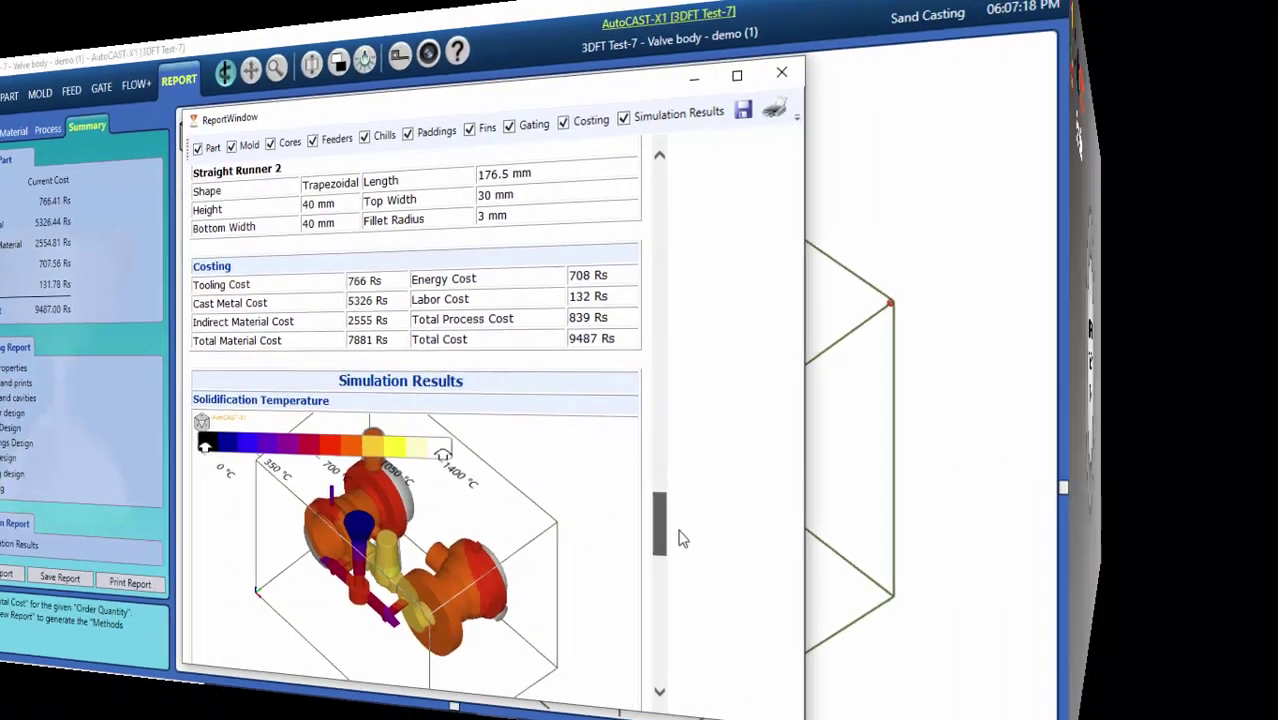